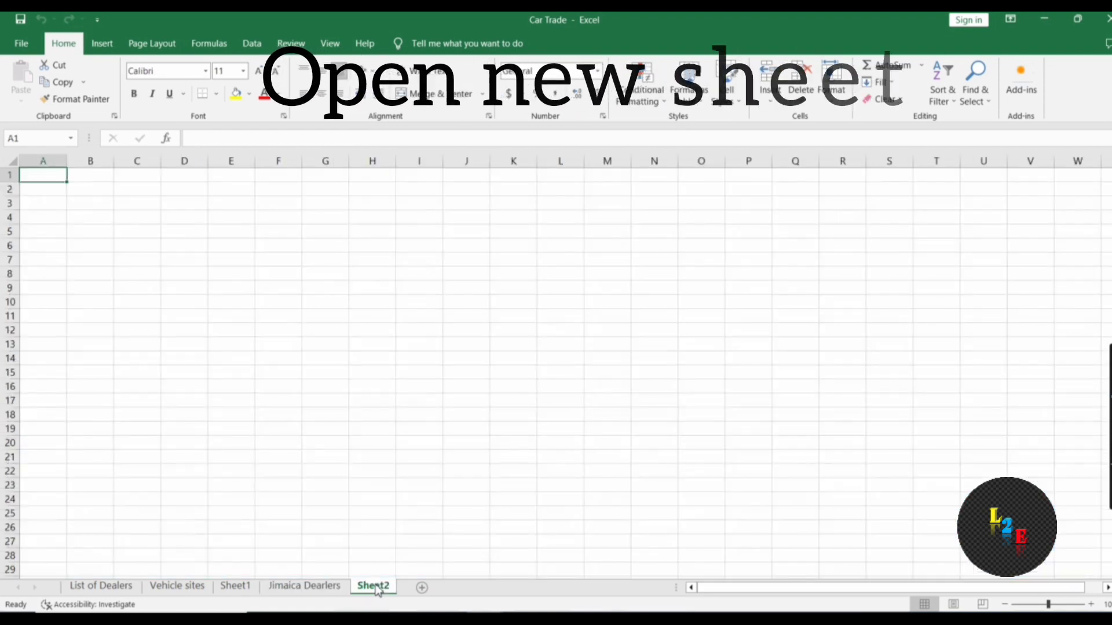
Copy the Type Of Dealership header from the Jimaica Dearlers sheet into Sheet2 cell B2, then widen column B and centre the header
click(79, 195)
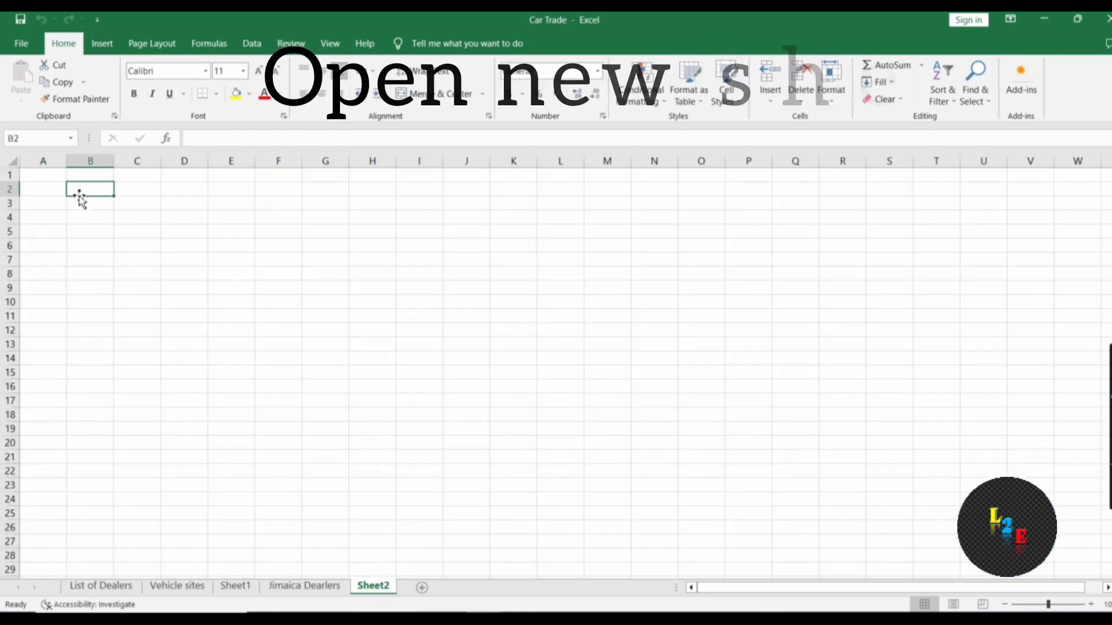
click(284, 586)
key(ctrl+c)
click(198, 199)
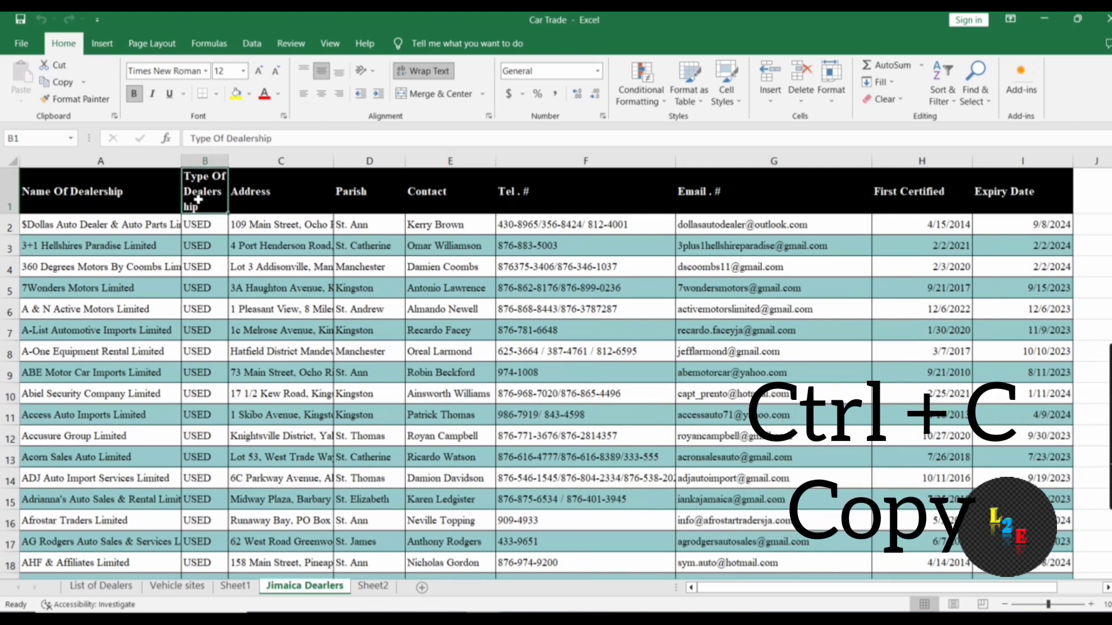
key(ctrl+c)
key(ctrl+Page_Down)
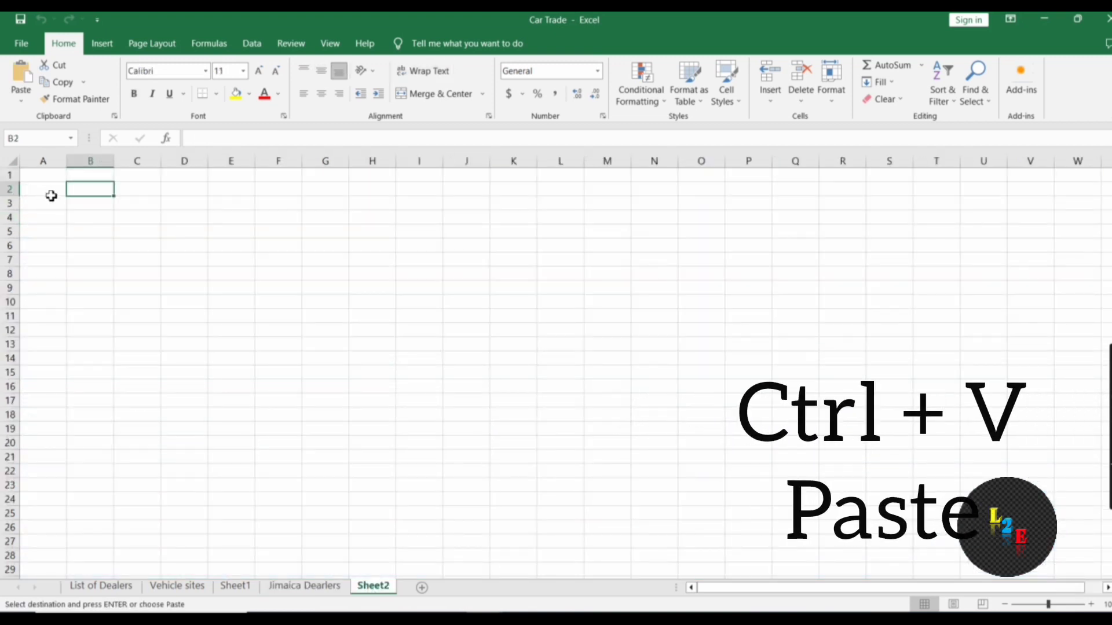
key(ctrl+v)
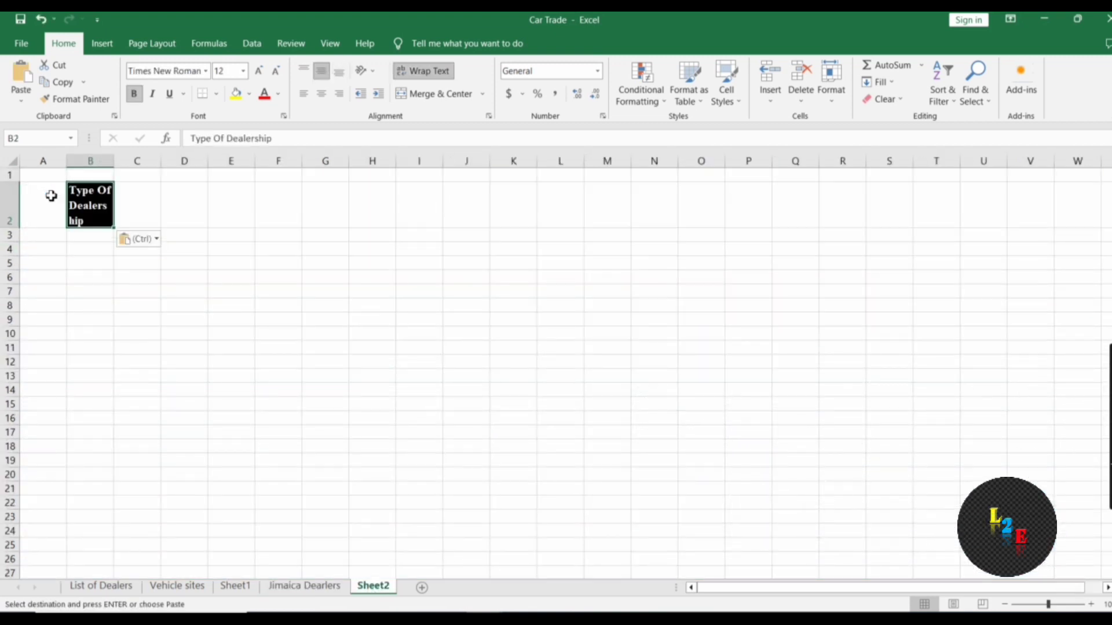
drag(114, 162, 167, 167)
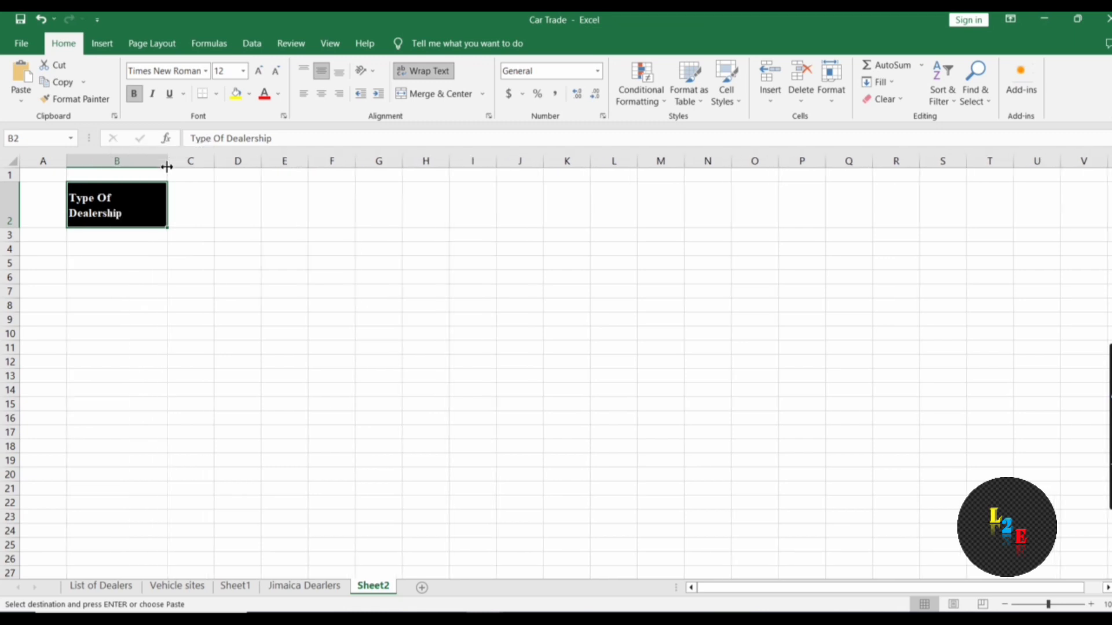
click(321, 95)
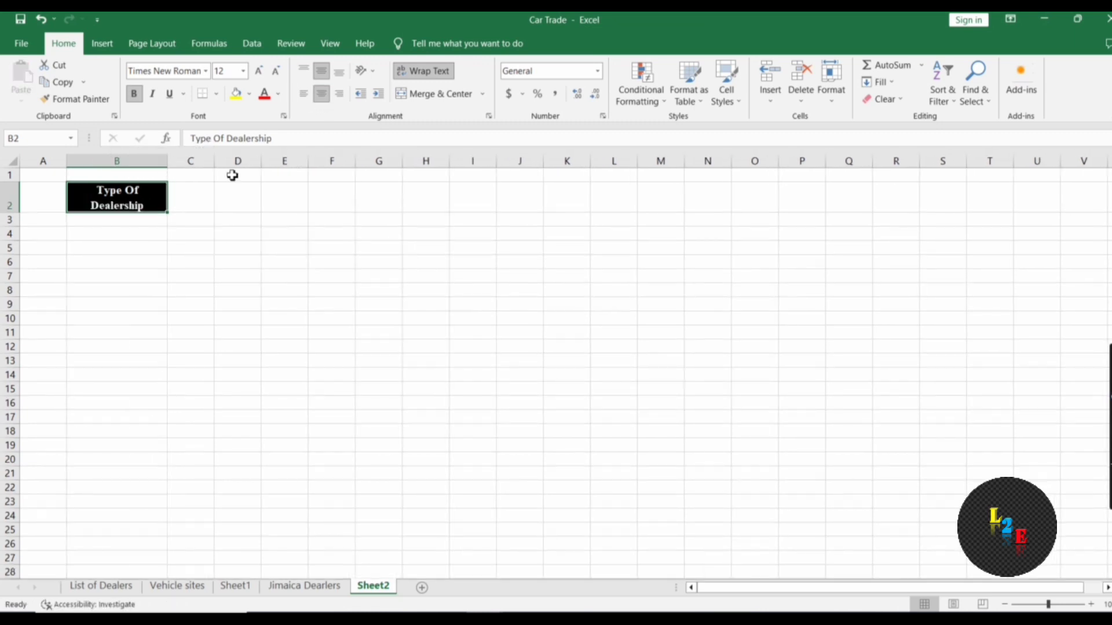
Copy the First Certified header from the Jimaica Dearlers sheet into cell C2 of Sheet2
click(198, 201)
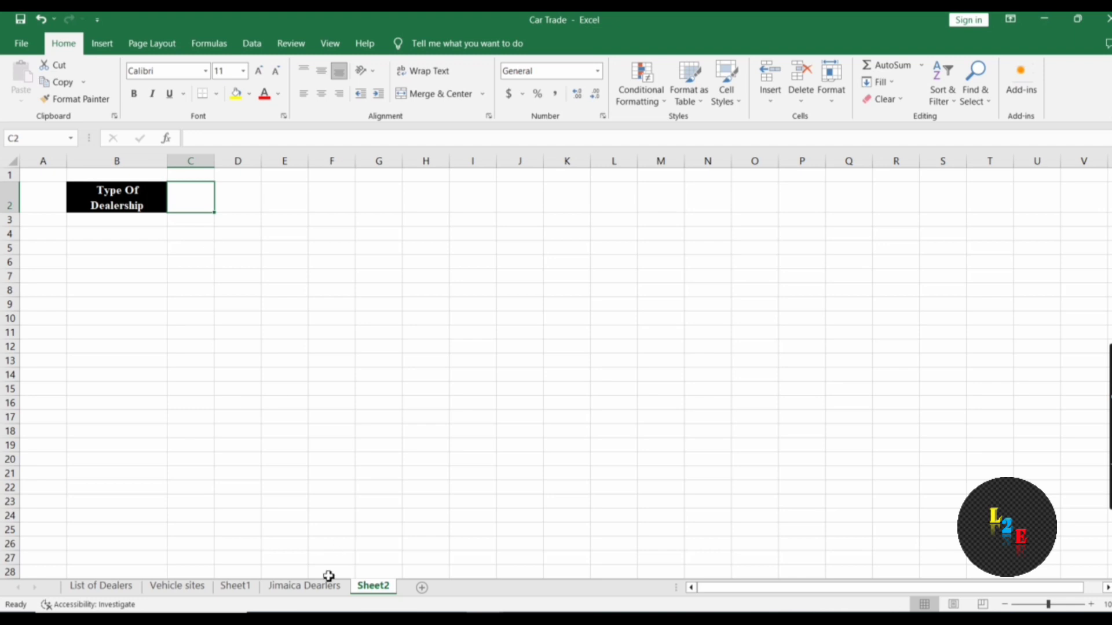
click(305, 587)
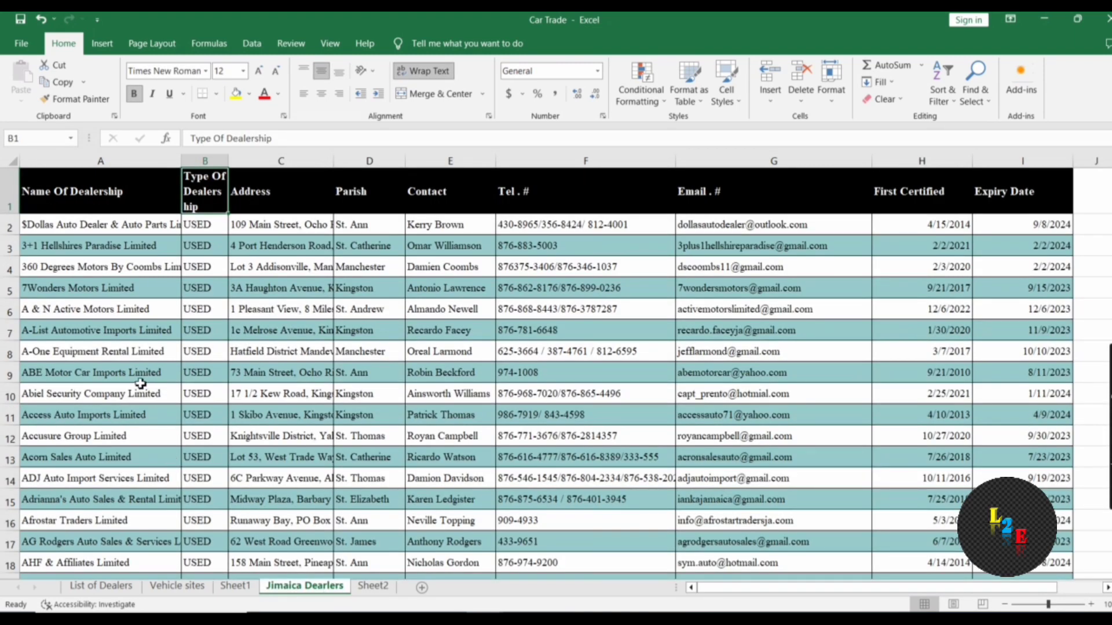
click(946, 192)
key(ctrl+c)
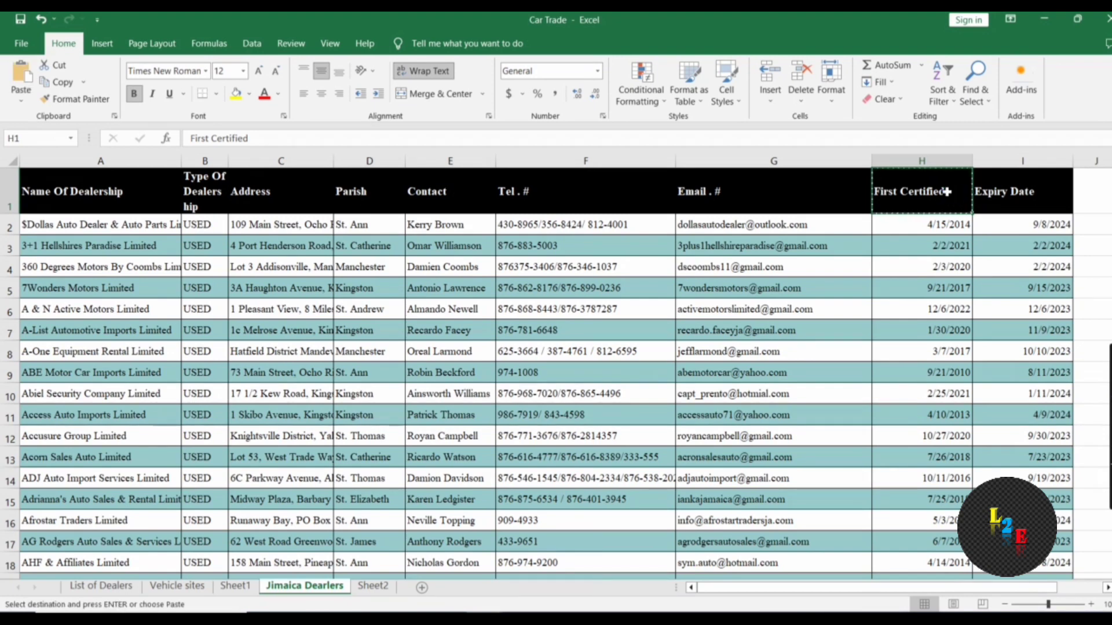
click(373, 587)
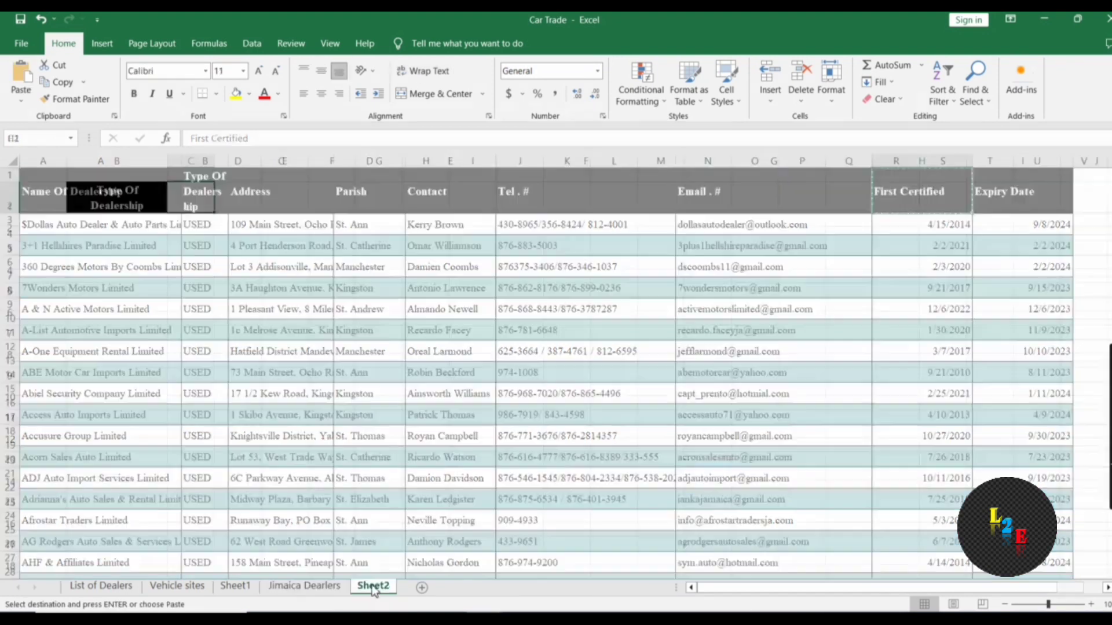
key(ctrl+v)
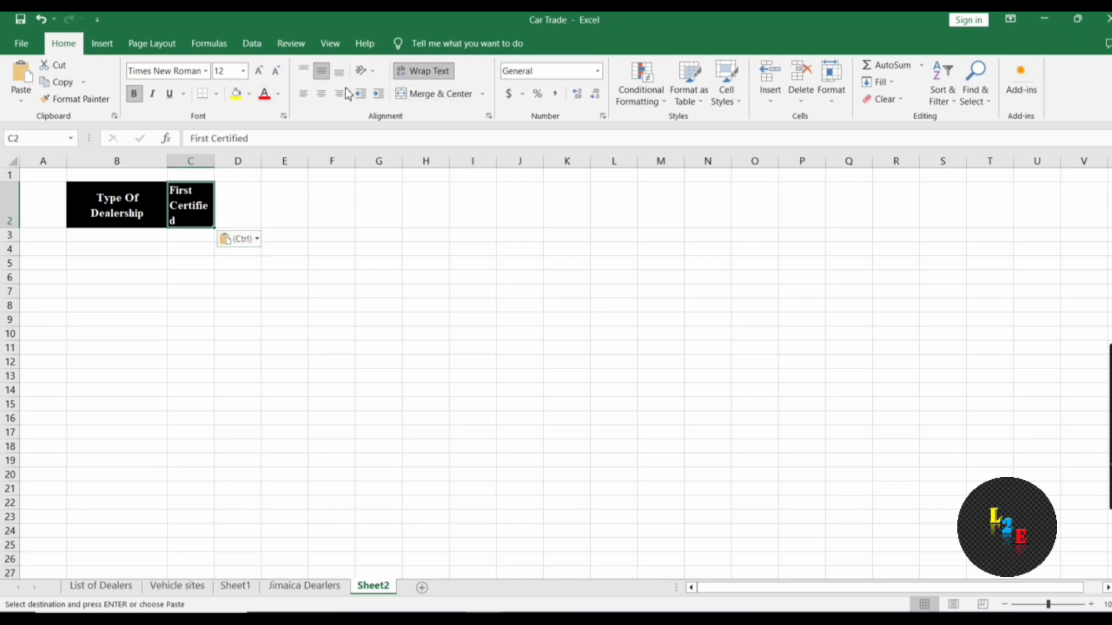
Centre the First Certified header, widen column C to fit it on one line, and autofit the height of row 2
click(323, 96)
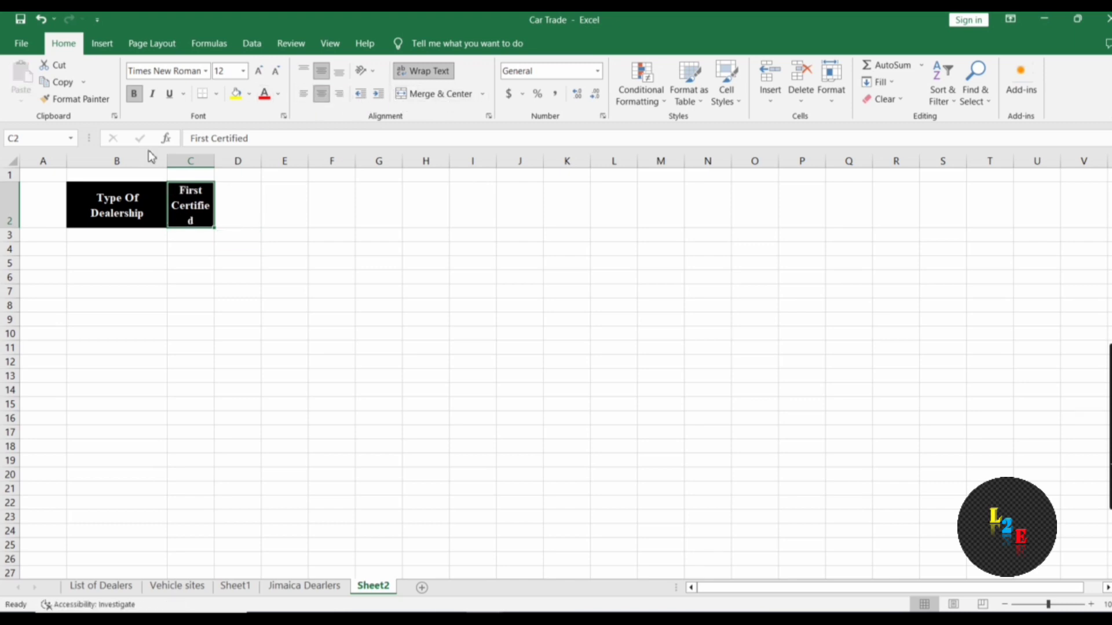
drag(215, 163, 293, 162)
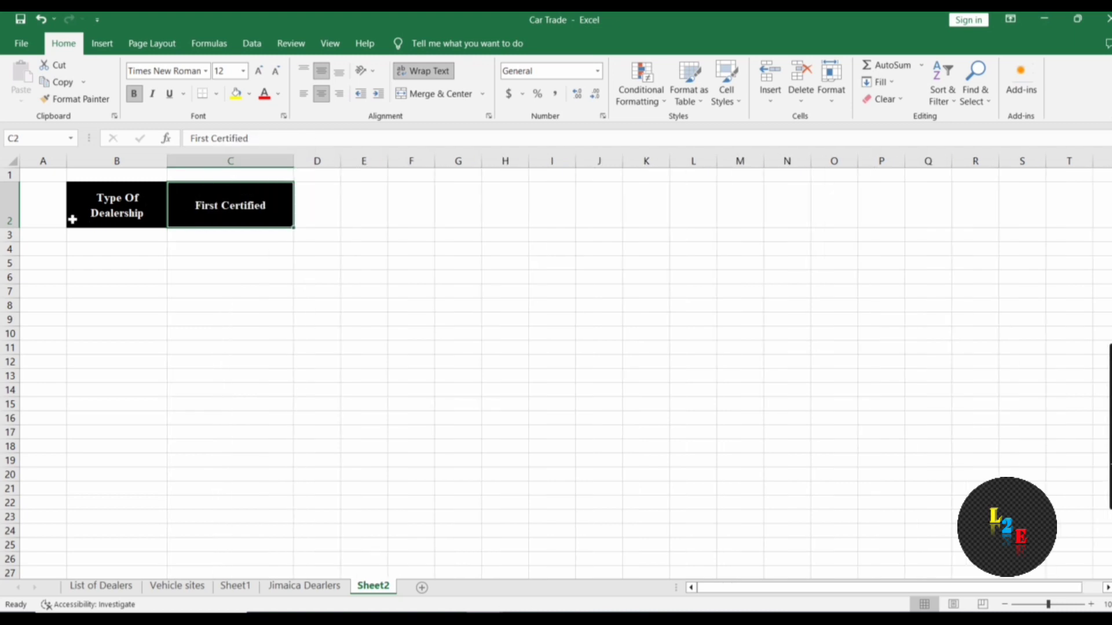
double_click(17, 228)
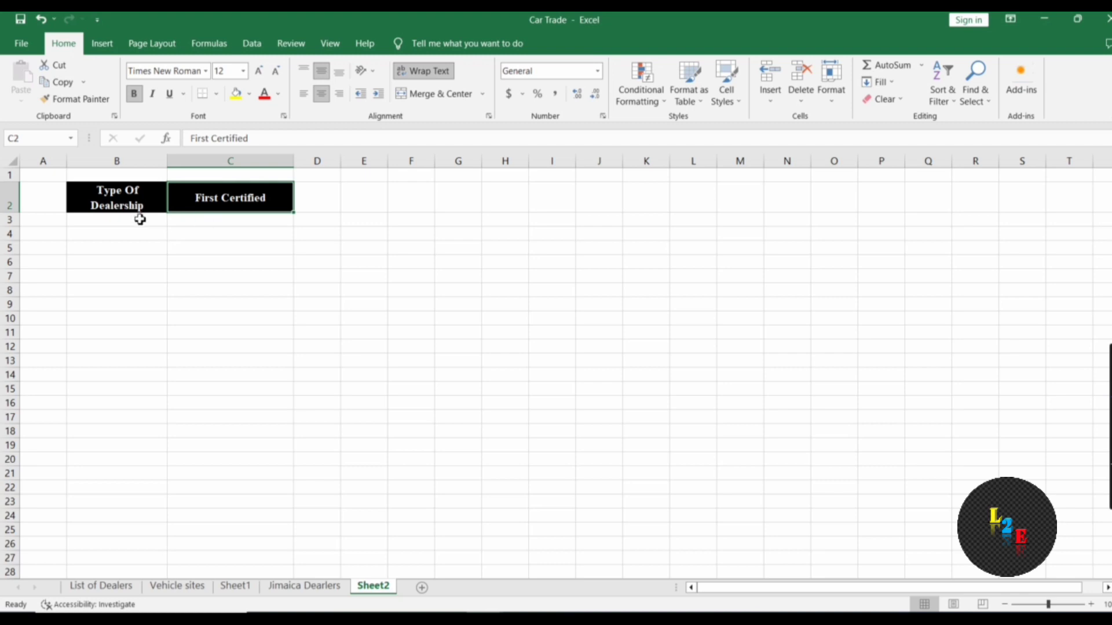
Copy all Type Of Dealership values below the header in Jimaica Dearlers into Sheet2, starting at cell B3
click(306, 586)
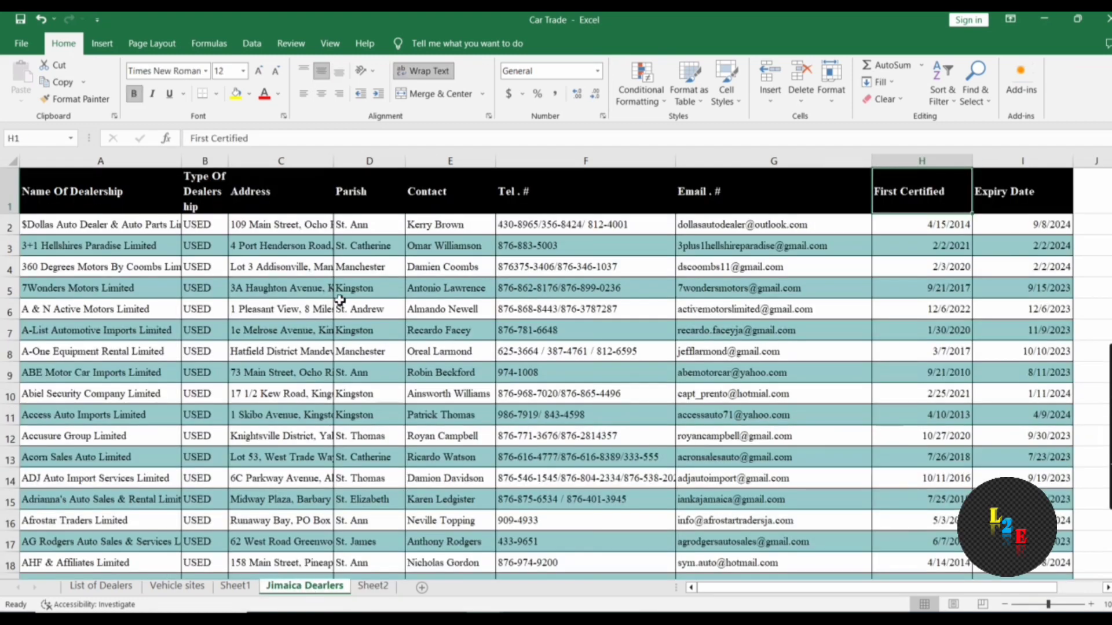
click(198, 227)
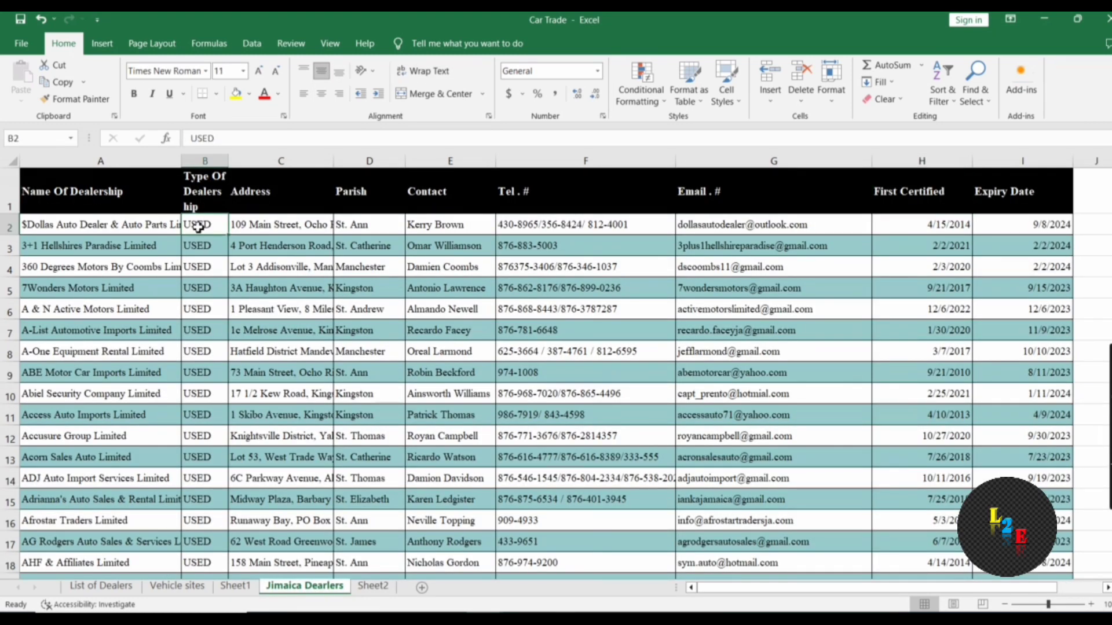
key(ctrl+shift+Down)
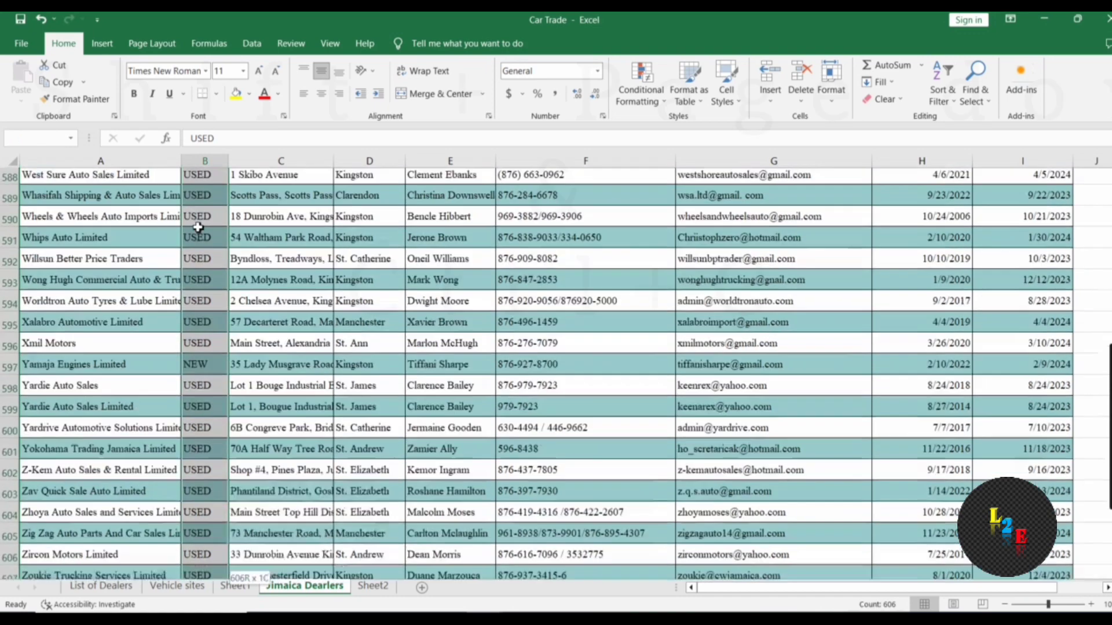
key(ctrl+c)
key(ctrl+Page_Down)
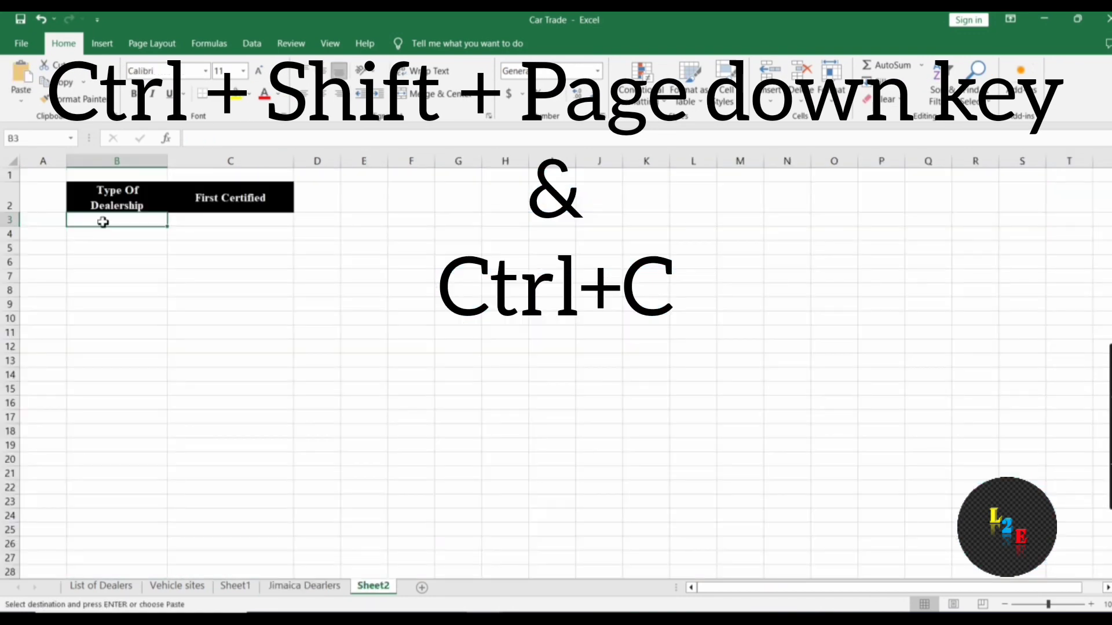
key(ctrl+v)
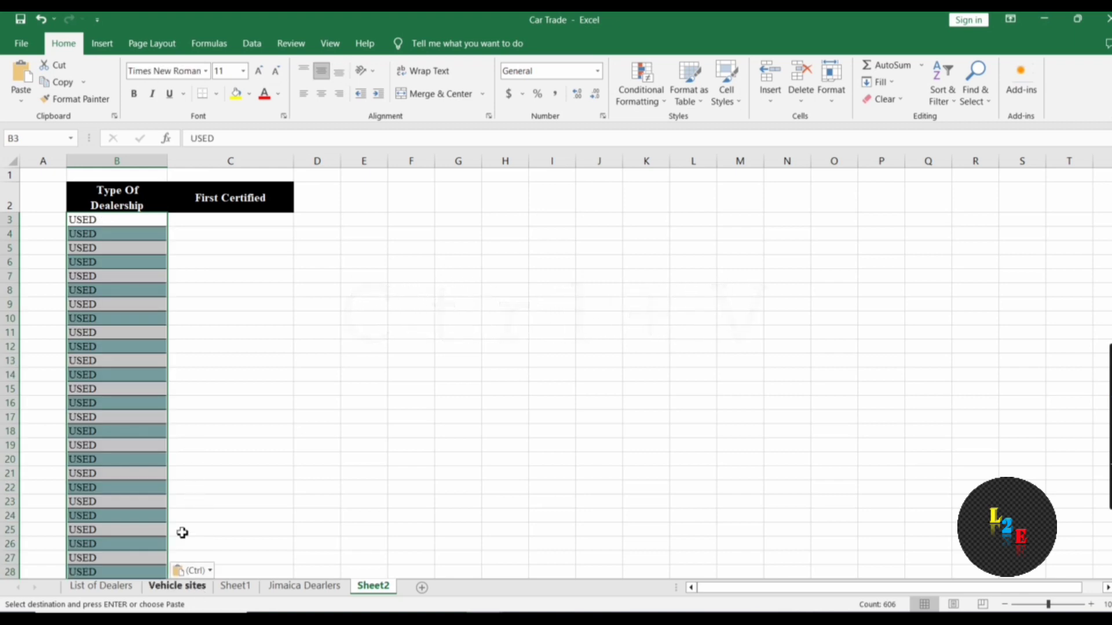
Copy the Contact column from Jimaica Dearlers into column A of Sheet2, with its header in A2
key(ctrl+Page_Up)
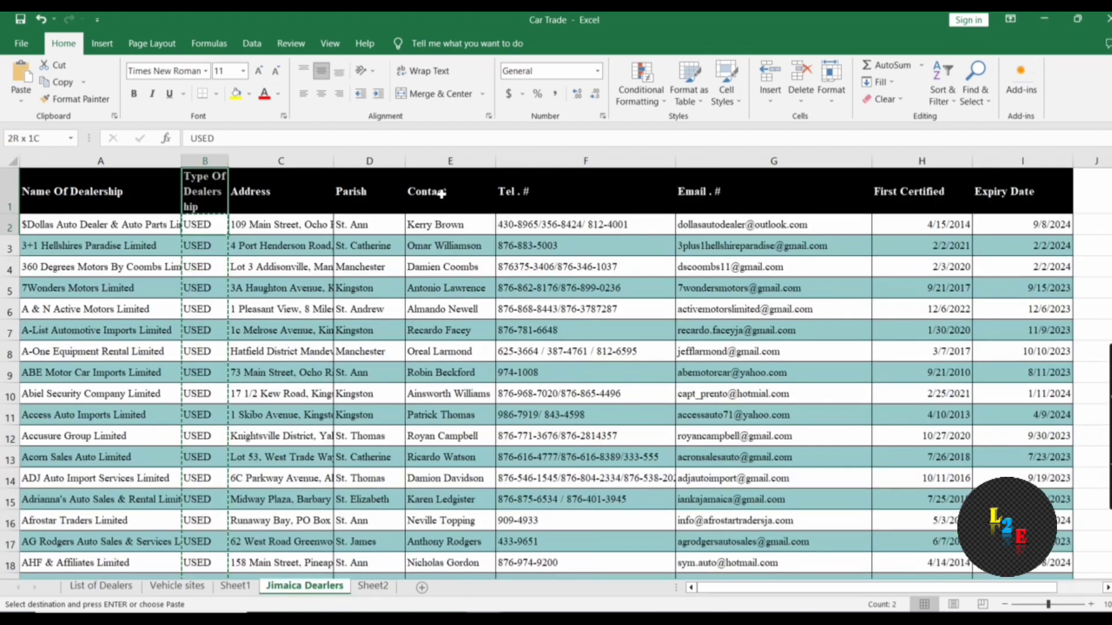
click(440, 162)
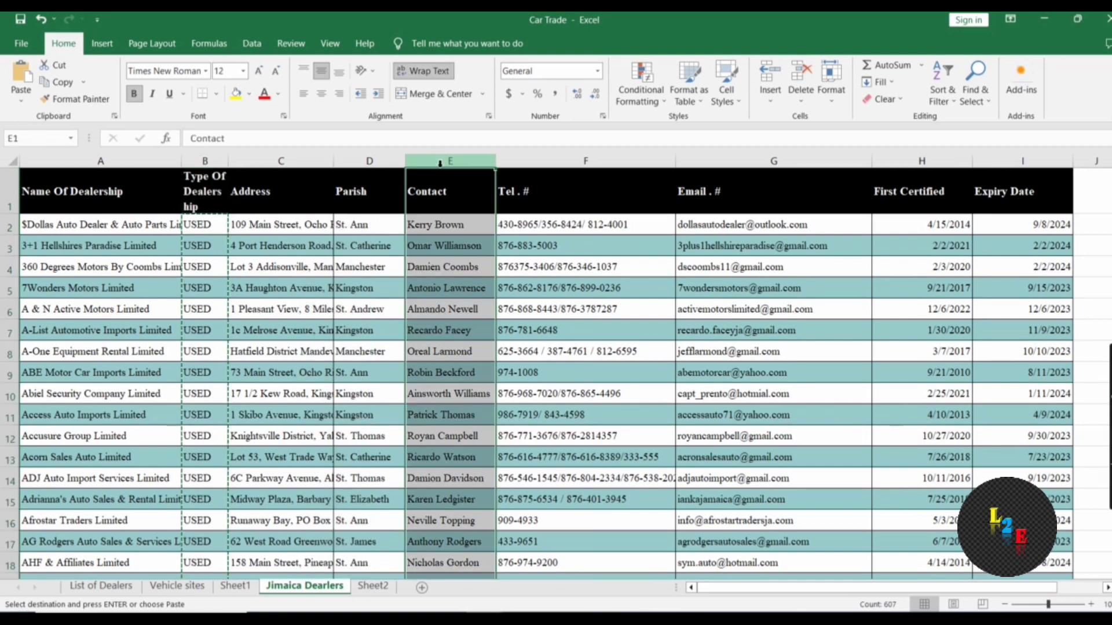
key(ctrl+c)
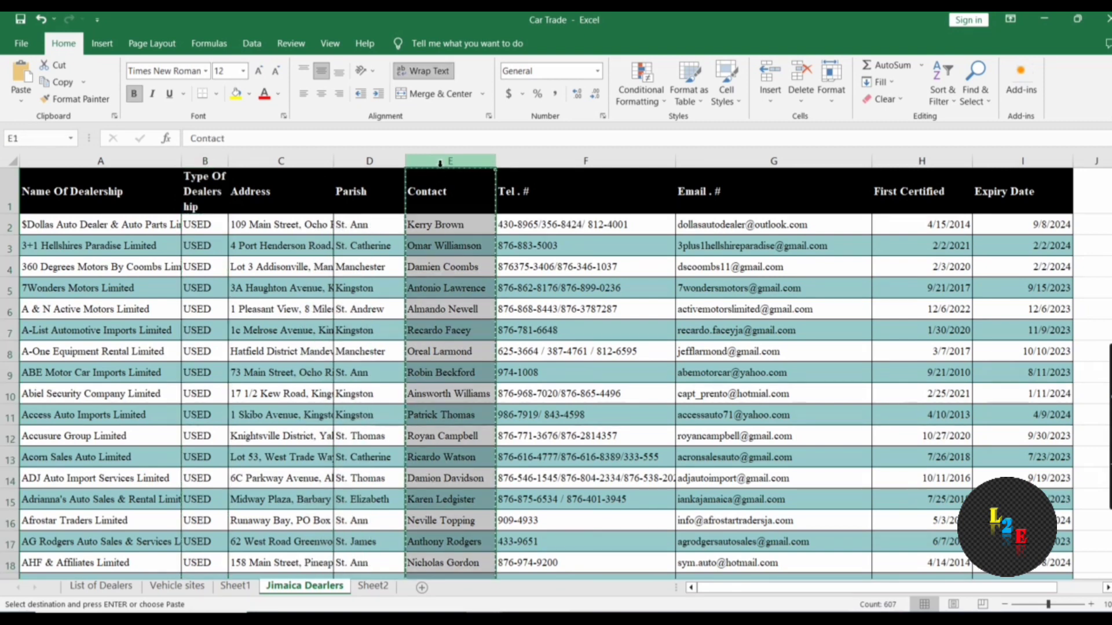
click(373, 586)
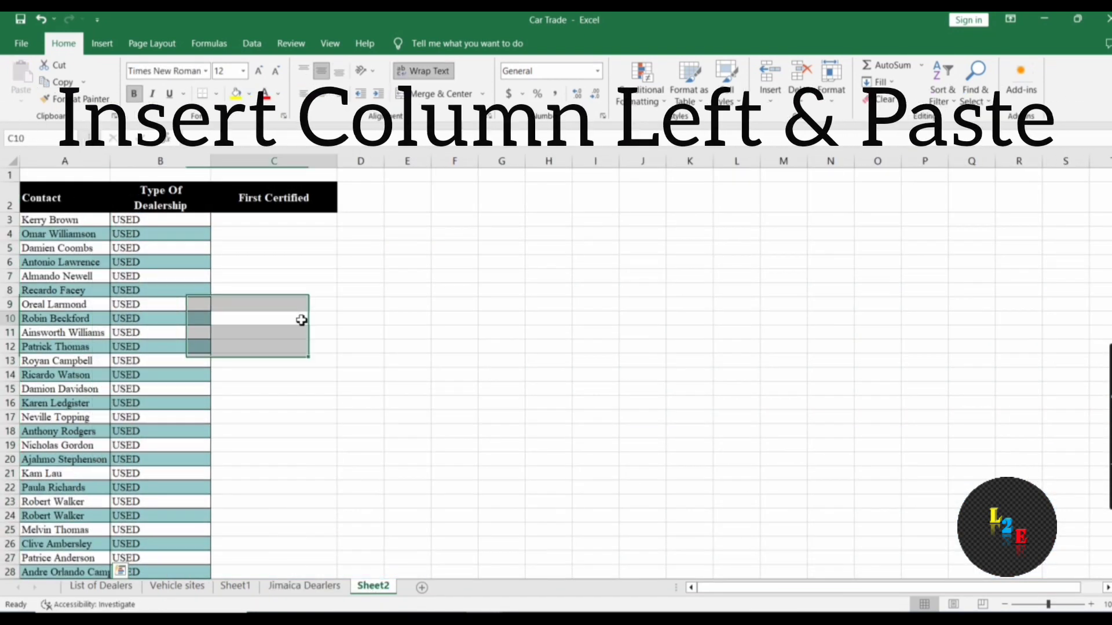
Start a VLOOKUP formula in Sheet2 cell C3 with A3 as the lookup value
click(264, 221)
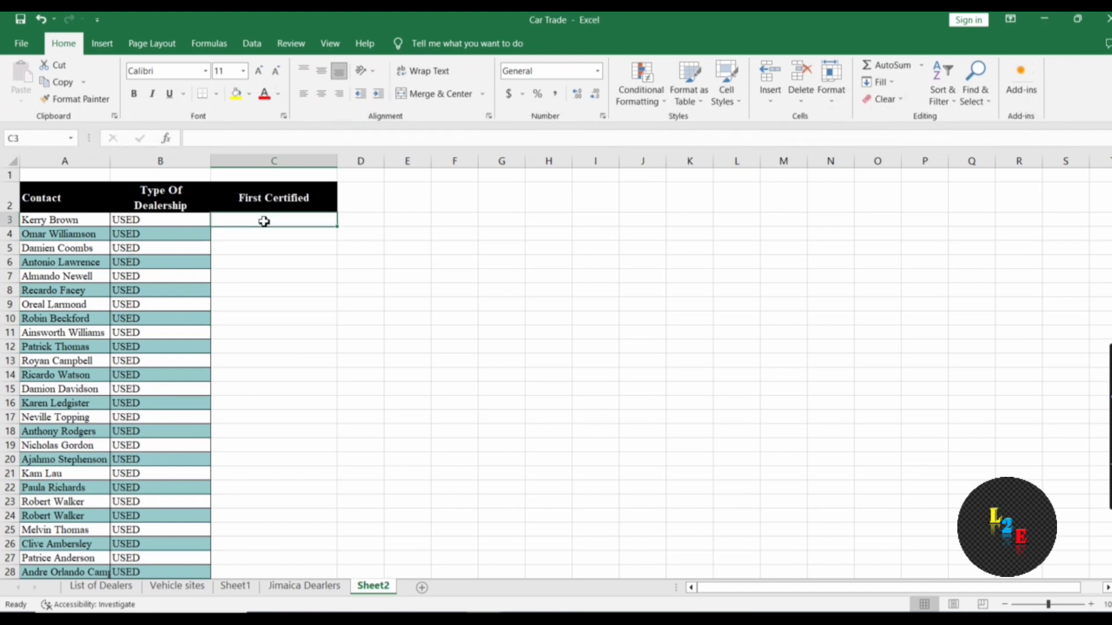
text(=V)
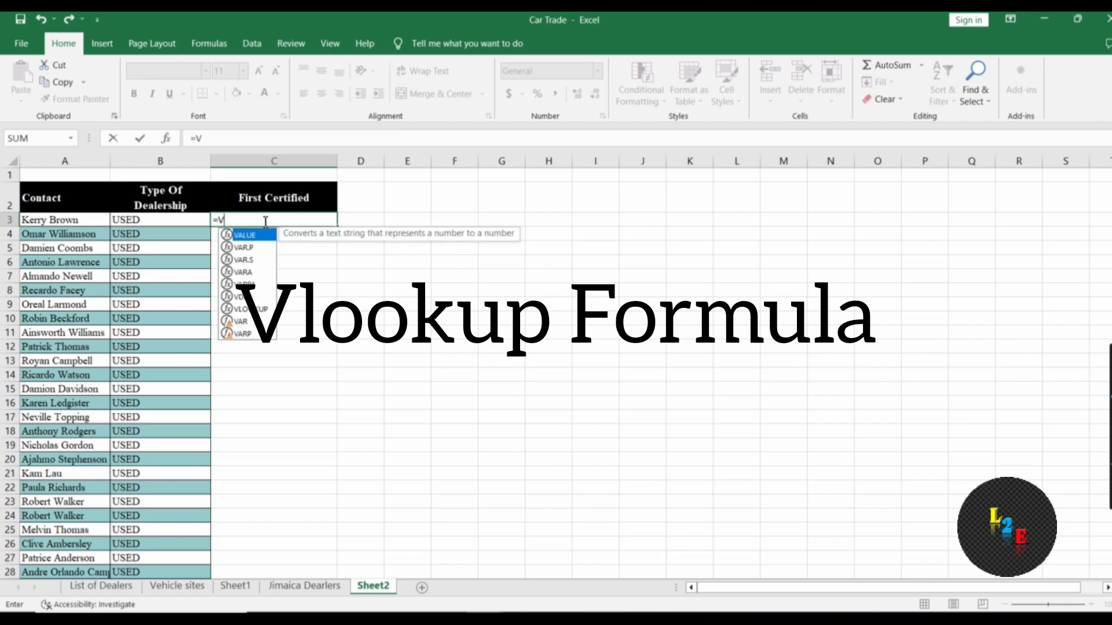
text(LOOKUP)
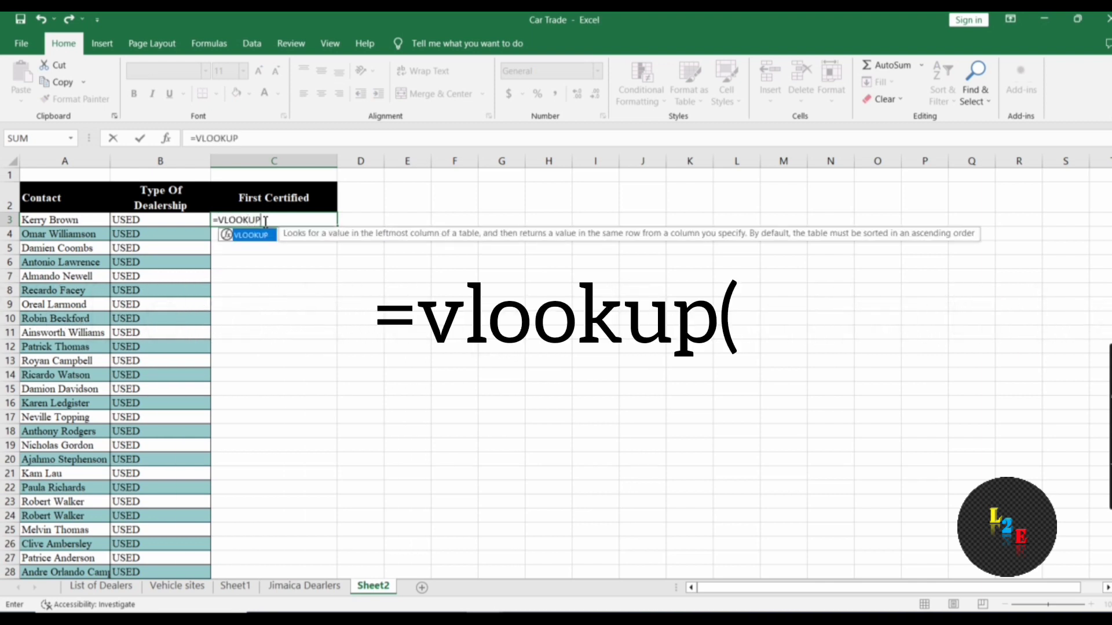
text(()
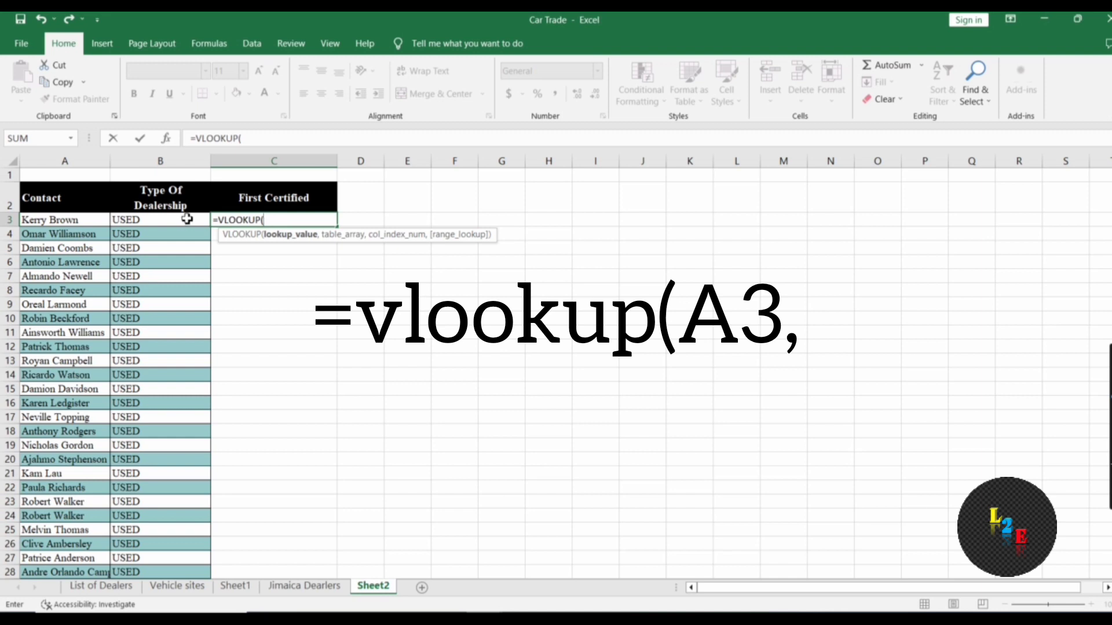
click(80, 224)
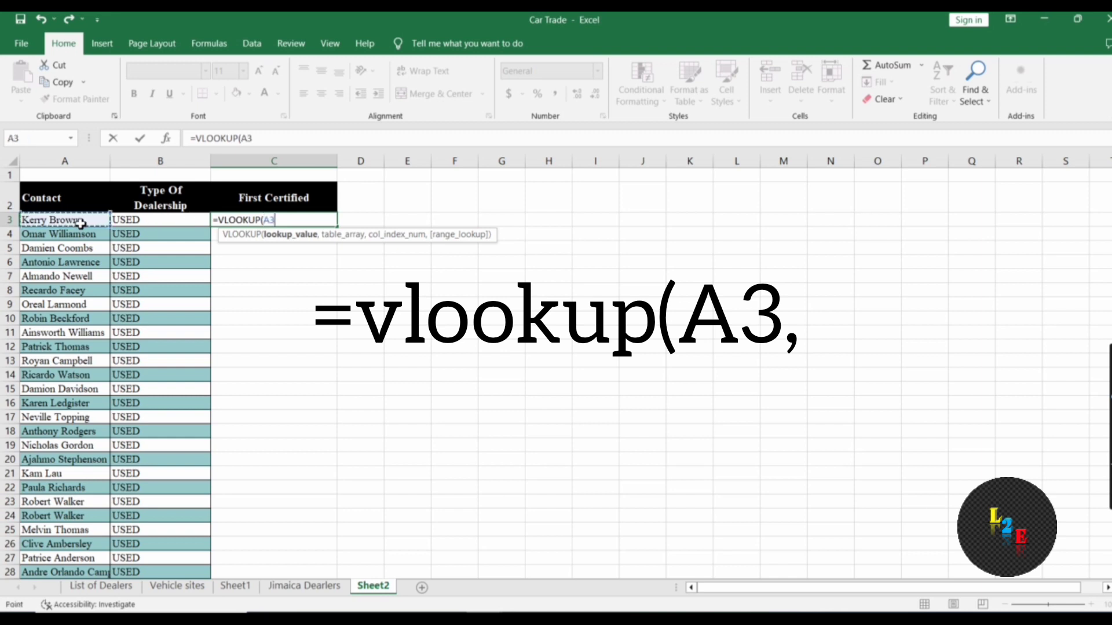
text(,)
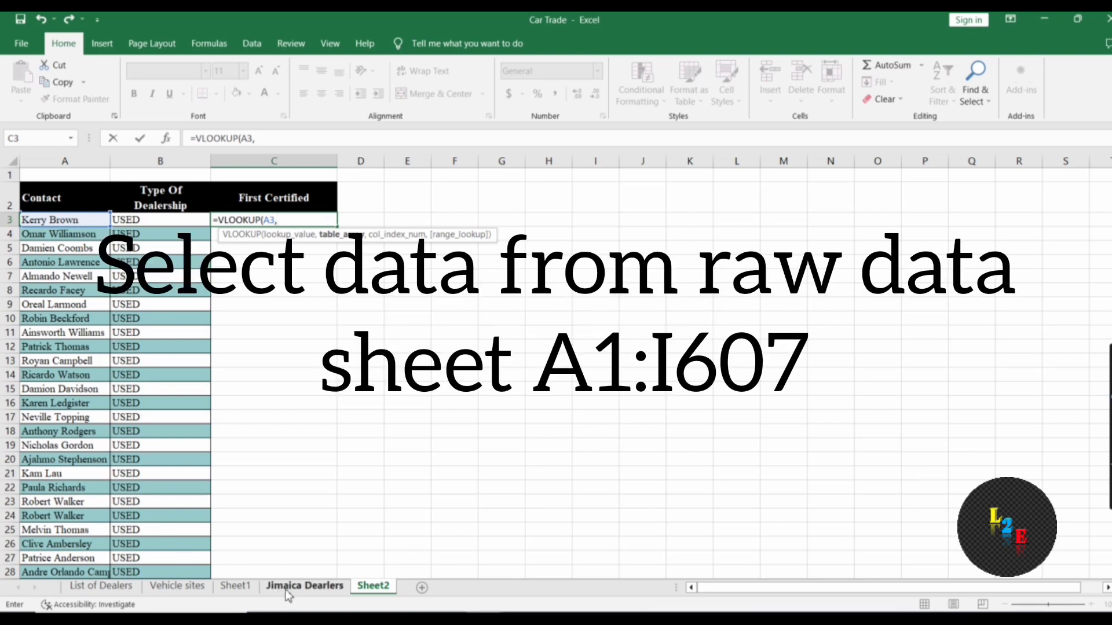
Set the VLOOKUP table array to the range A1:I607 on the Jimaica Dearlers sheet
click(302, 586)
click(47, 195)
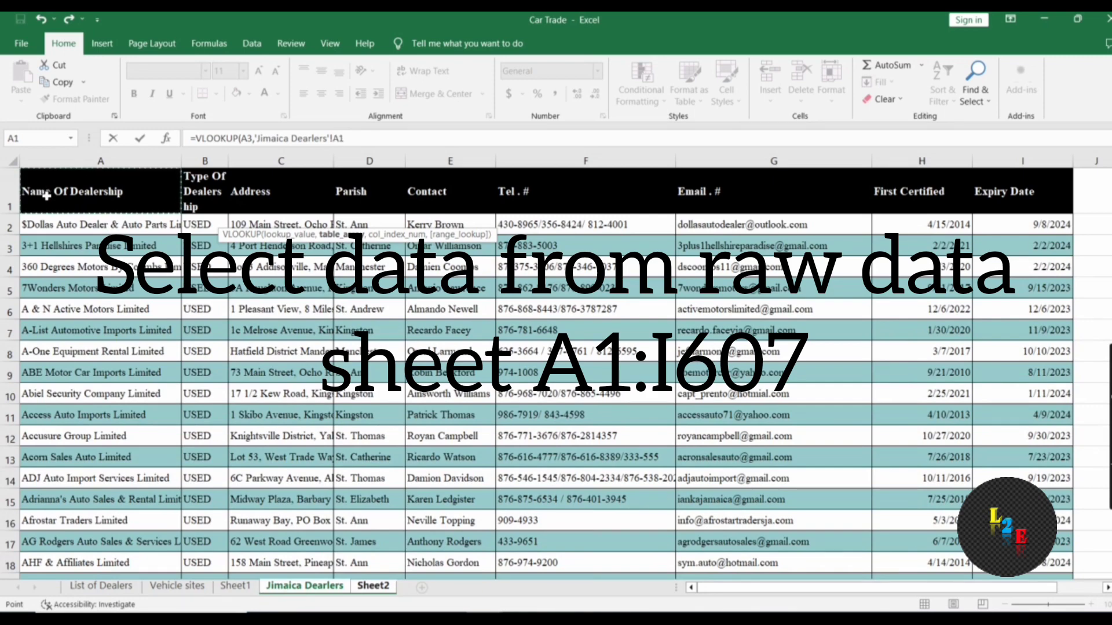
key(ctrl+shift+Right)
key(ctrl+shift+Down)
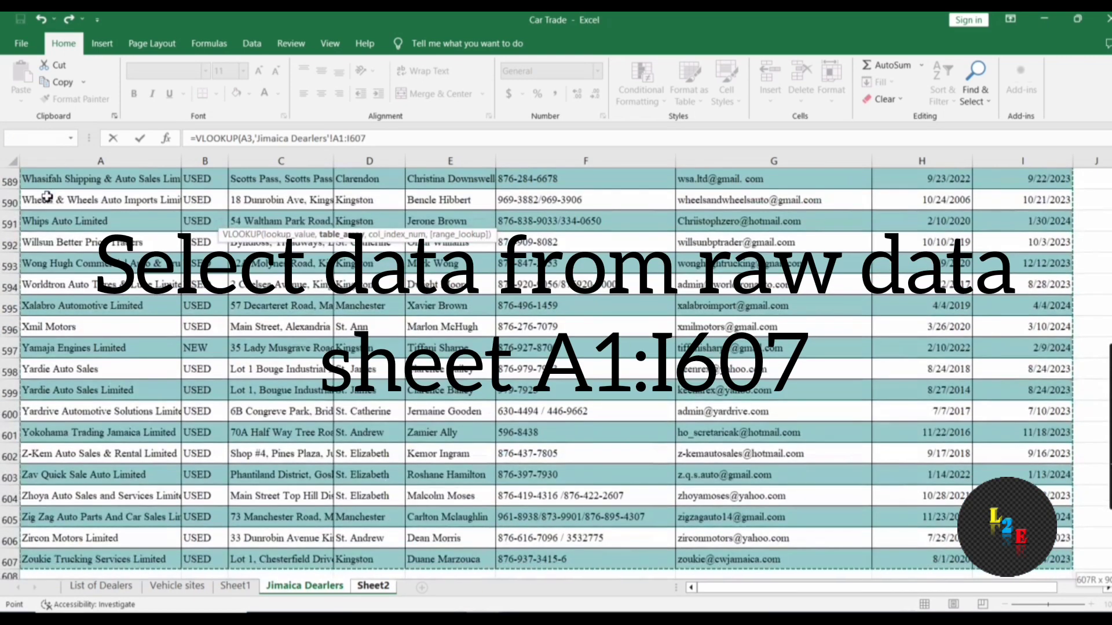
text(,)
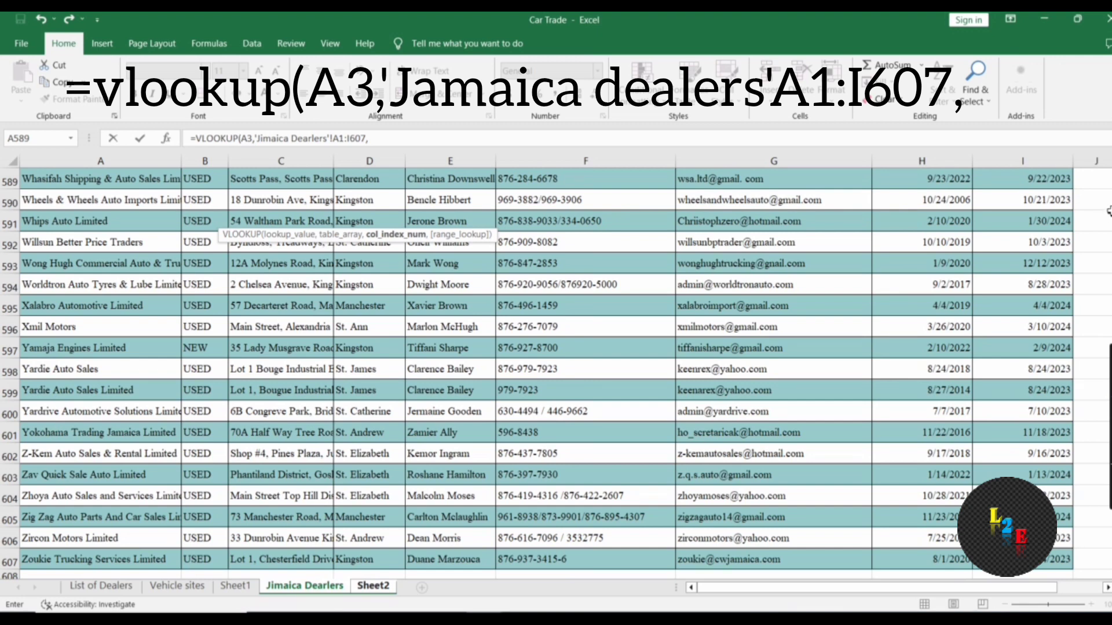
Complete the VLOOKUP formula in Sheet2 cell C3 with column index 9 and TRUE for an approximate match
scroll(556, 371, up, 6)
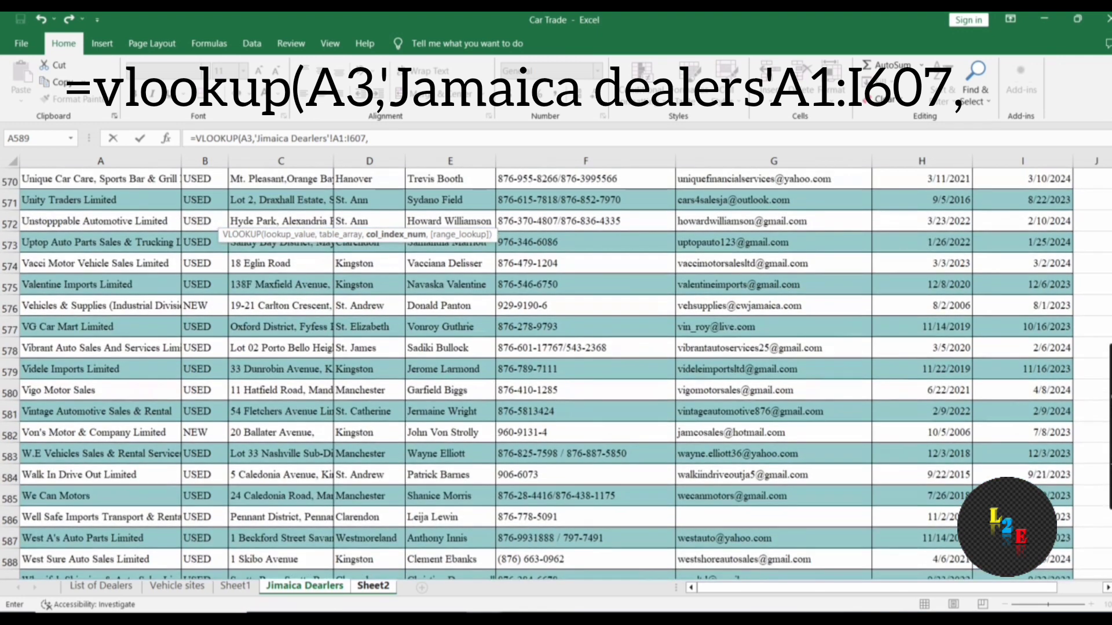
scroll(556, 371, up, 20)
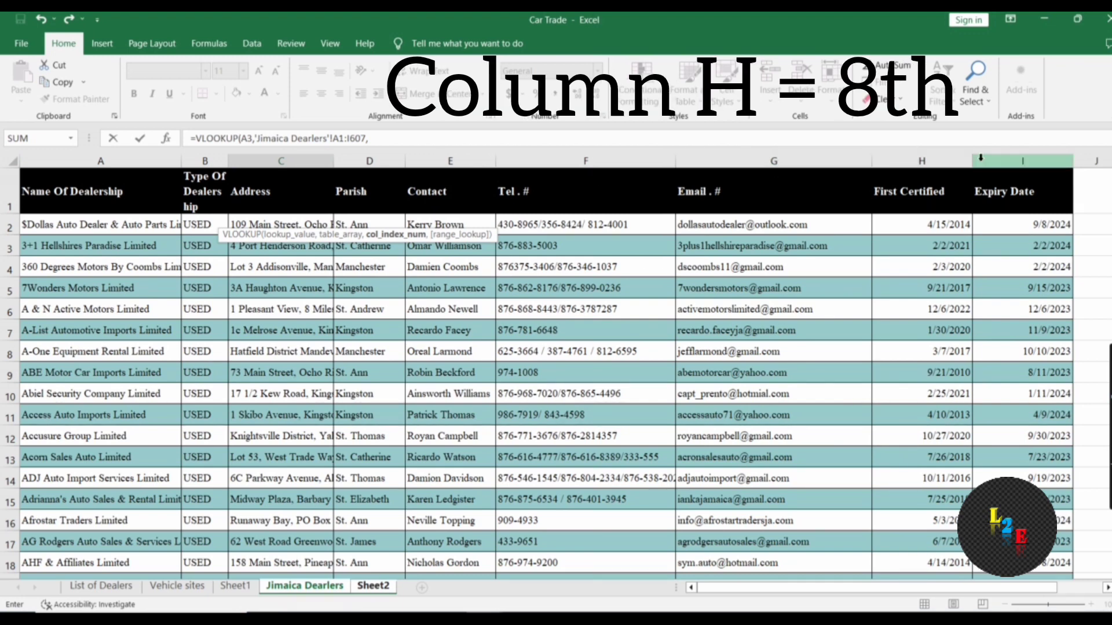
click(429, 143)
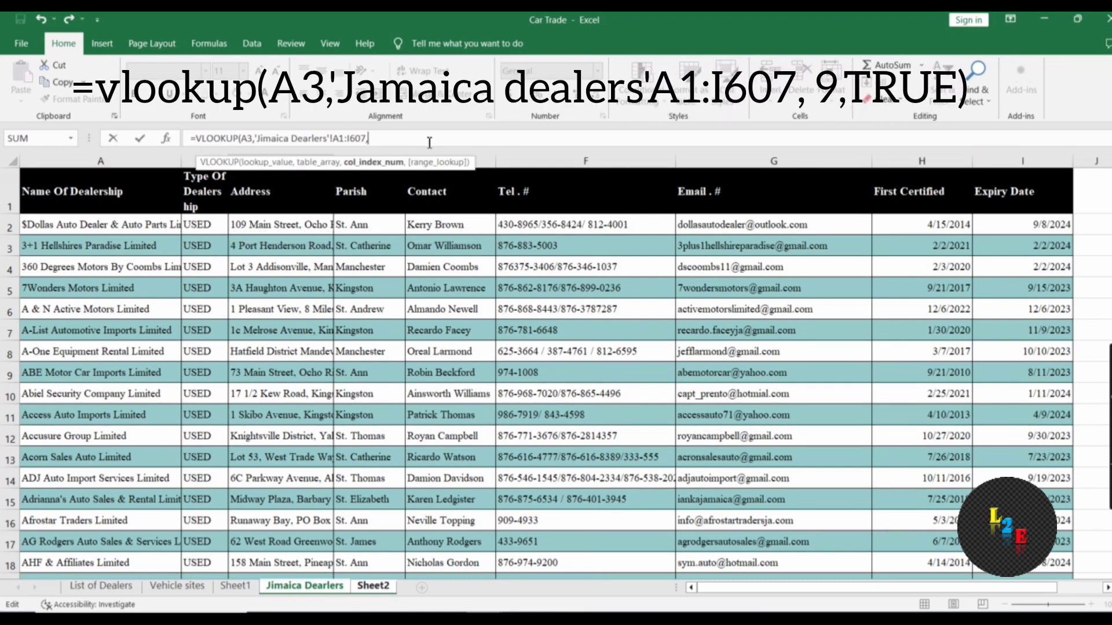
text(,)
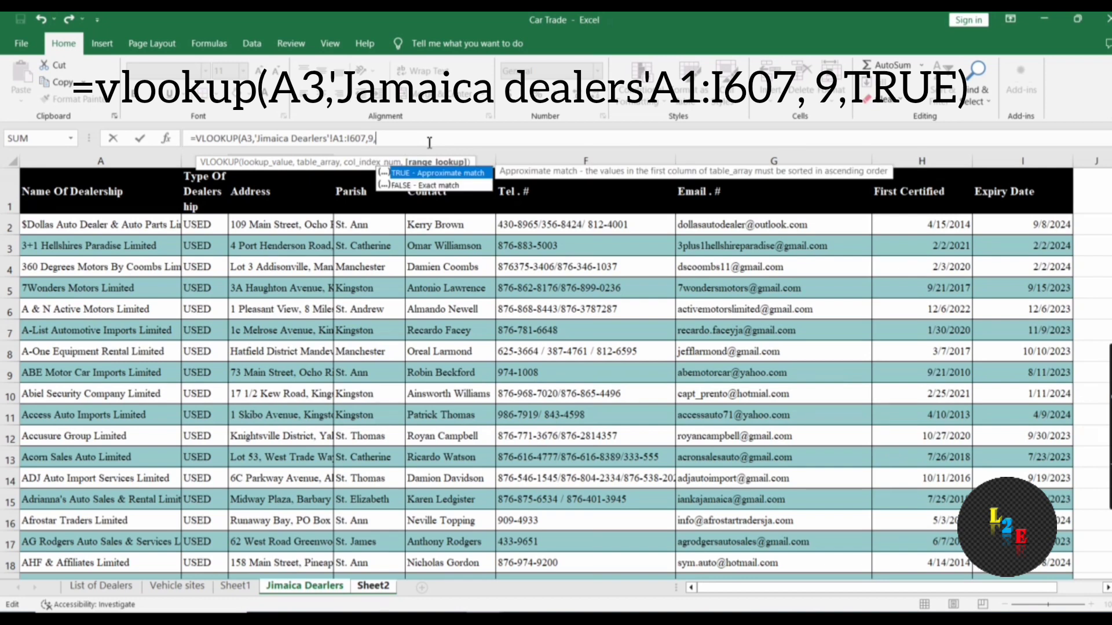
double_click(412, 173)
text())
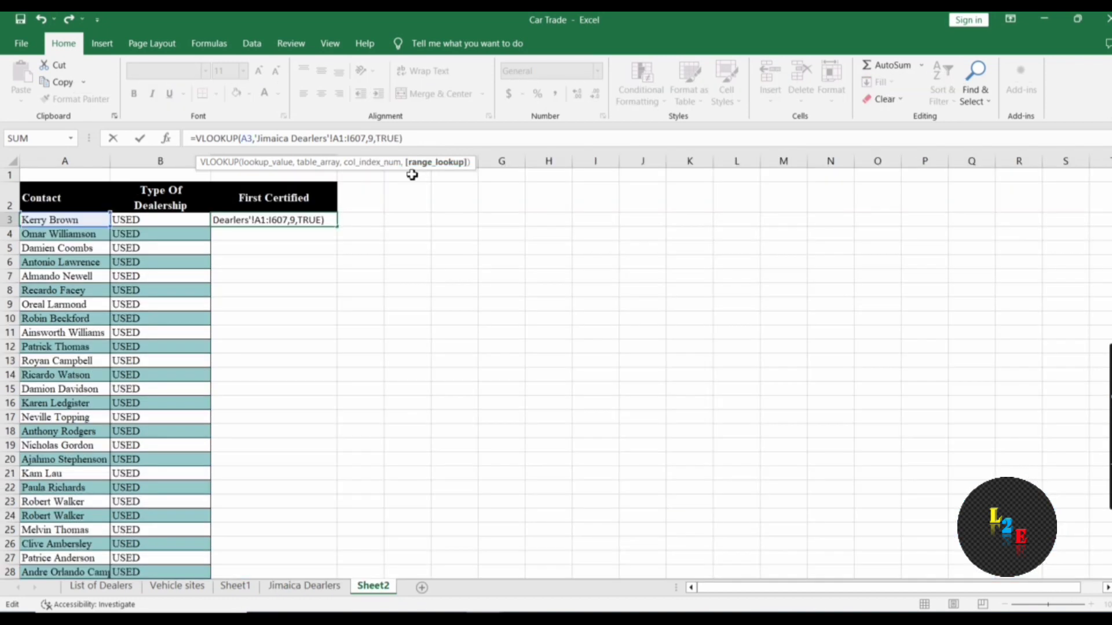
key(Return)
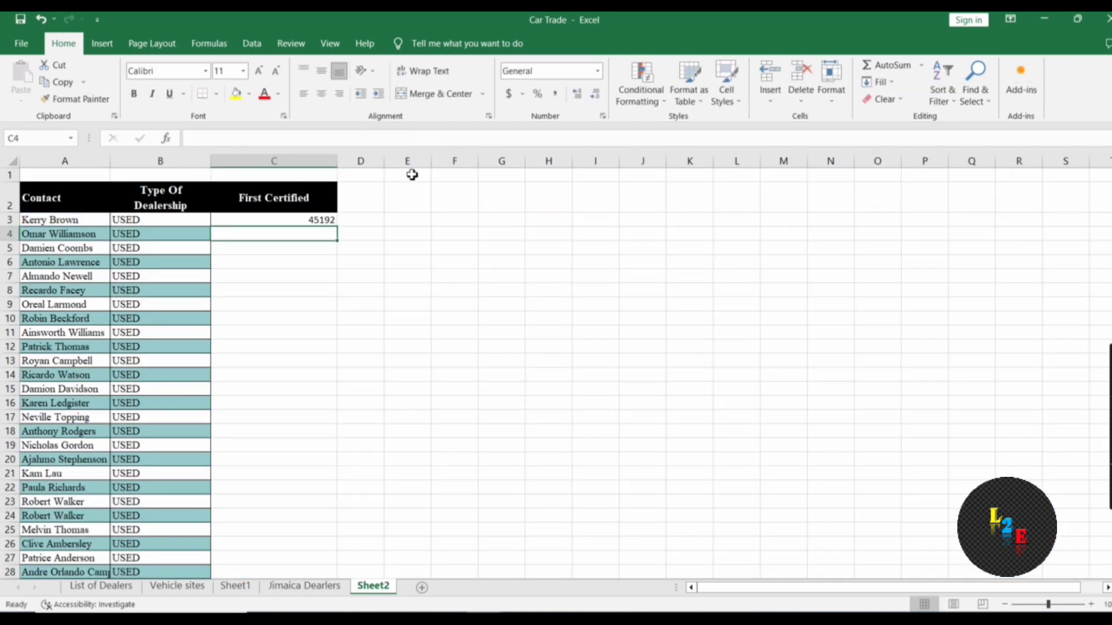
Format the VLOOKUP result in cell C3 as Short Date
click(311, 223)
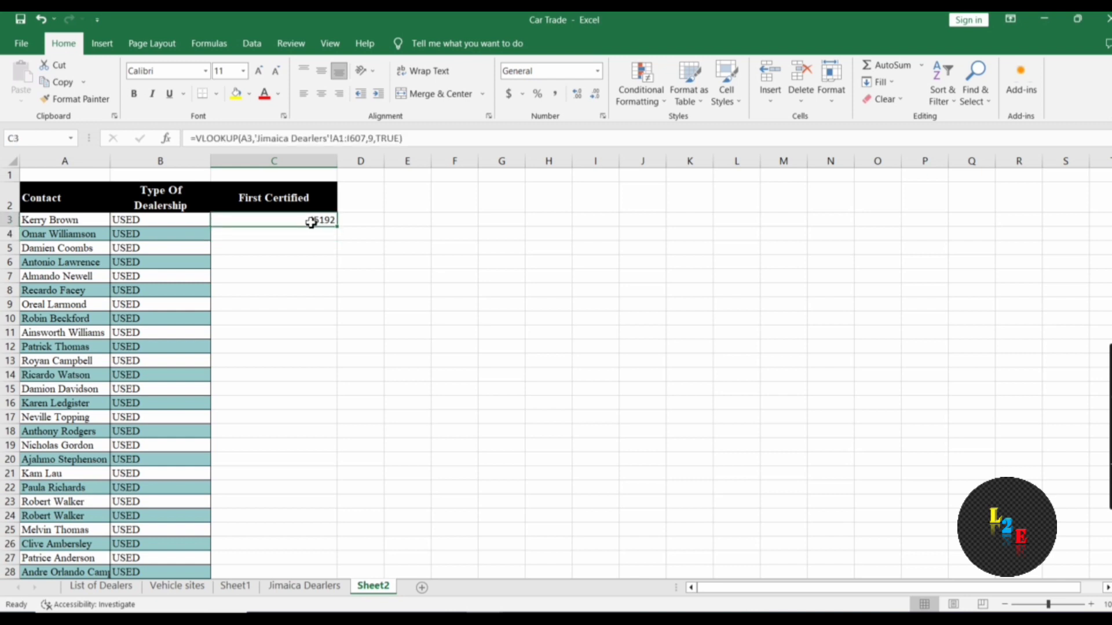
click(597, 72)
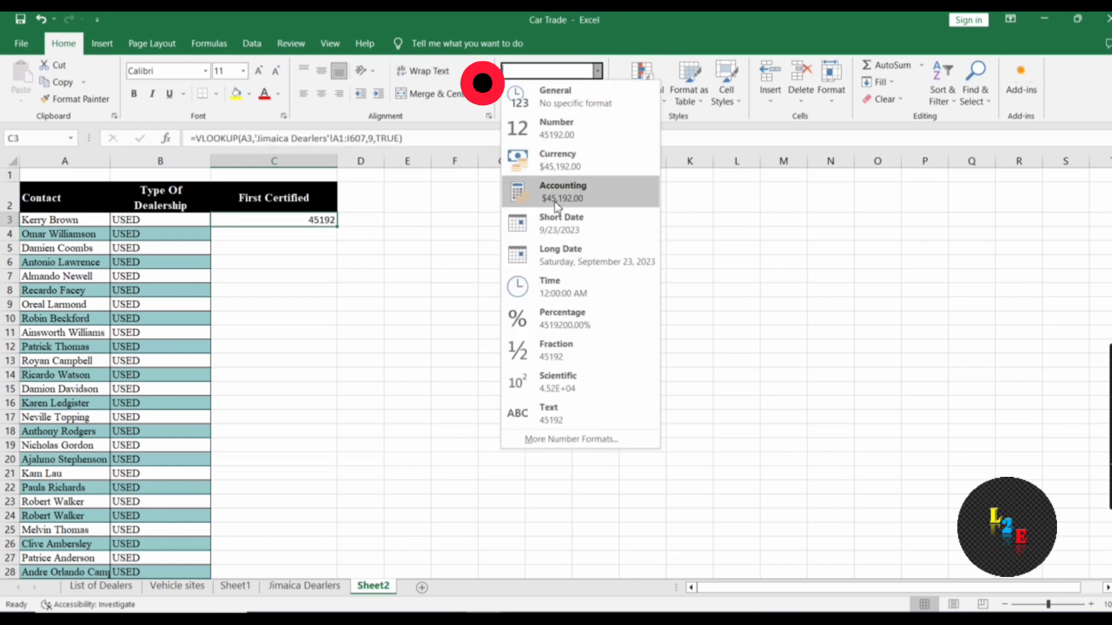
click(551, 230)
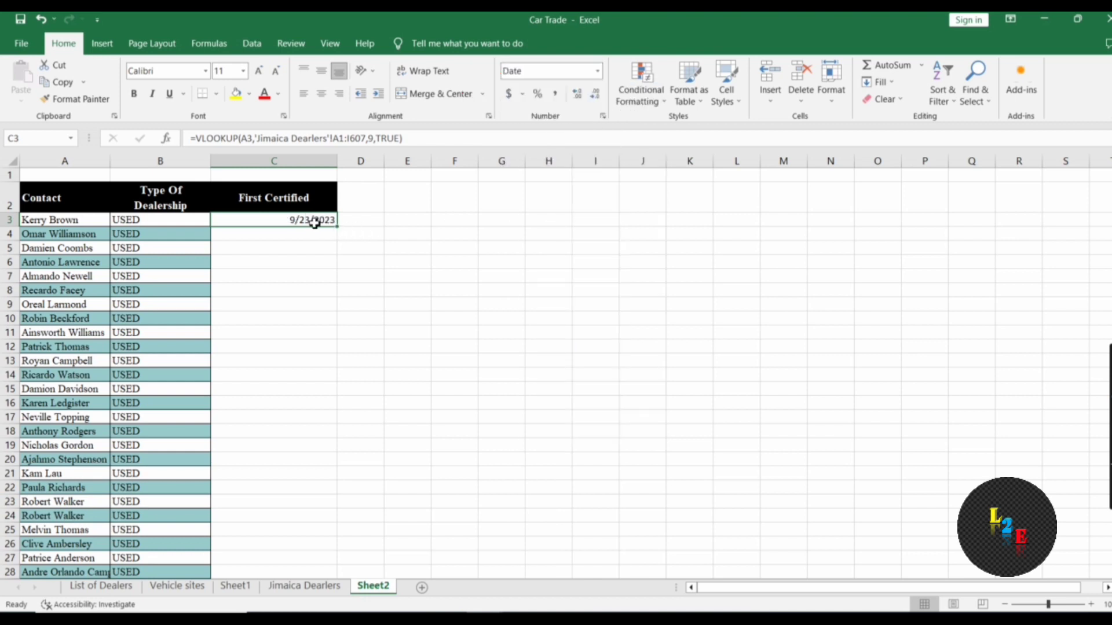
Copy the VLOOKUP formula from C3 into cells C4 to C11 of the First Certified column
key(ctrl+c)
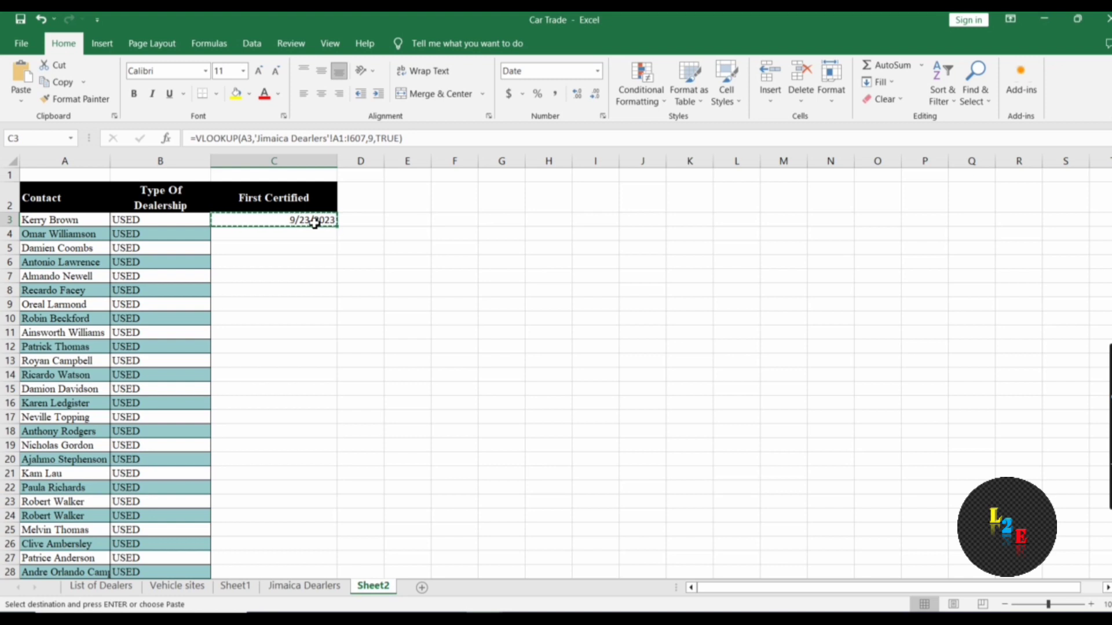
key(Down)
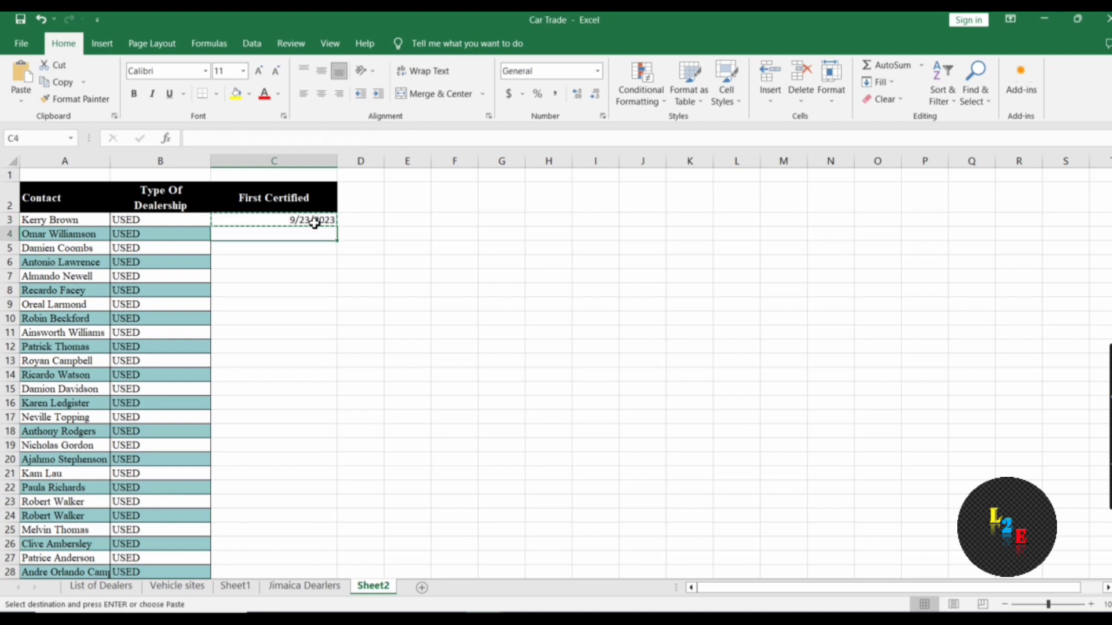
key(shift+Down)
key(shift+Down)
key(shift+Down)
key(shift+Down)
key(shift+Down)
key(shift+Down)
key(shift+Down)
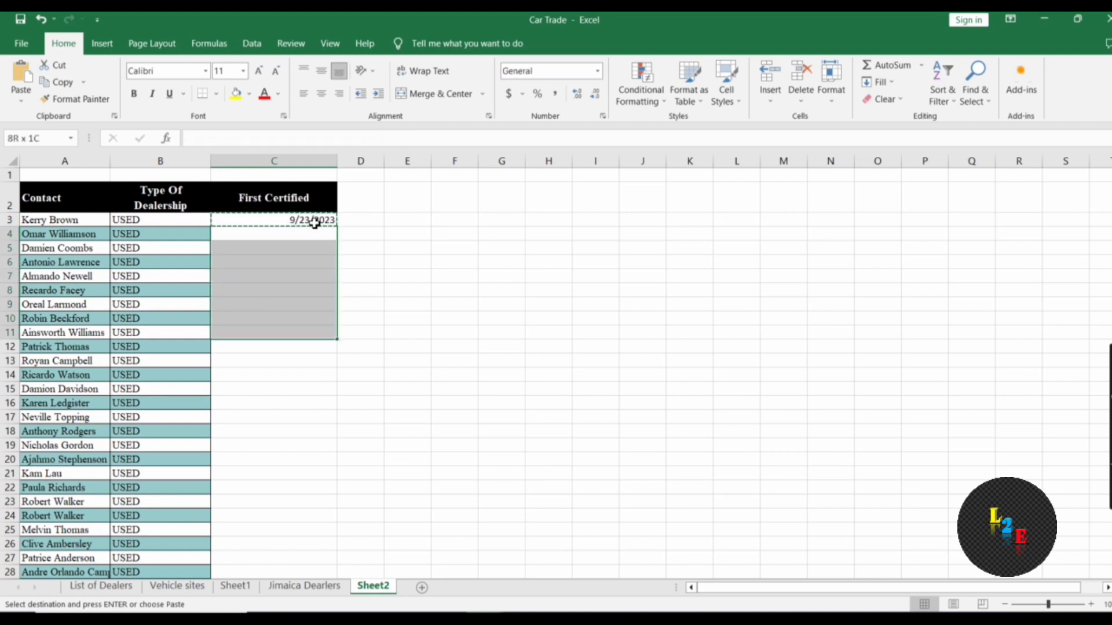
key(ctrl+v)
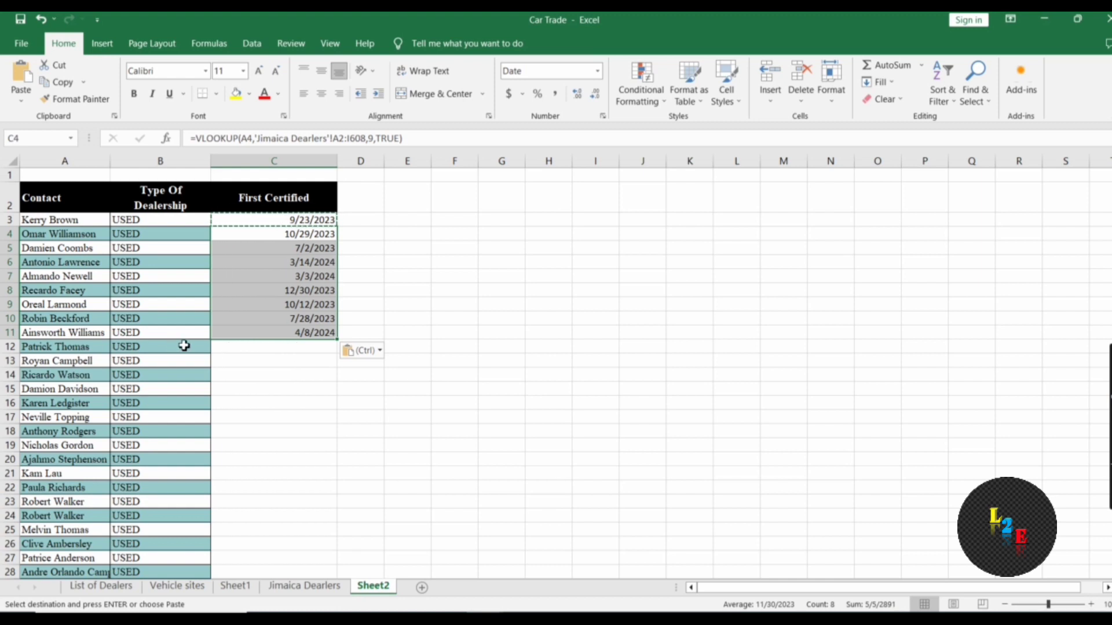
Enter an X in cell C608, the First Certified cell of the last contact row, as an end marker
click(184, 346)
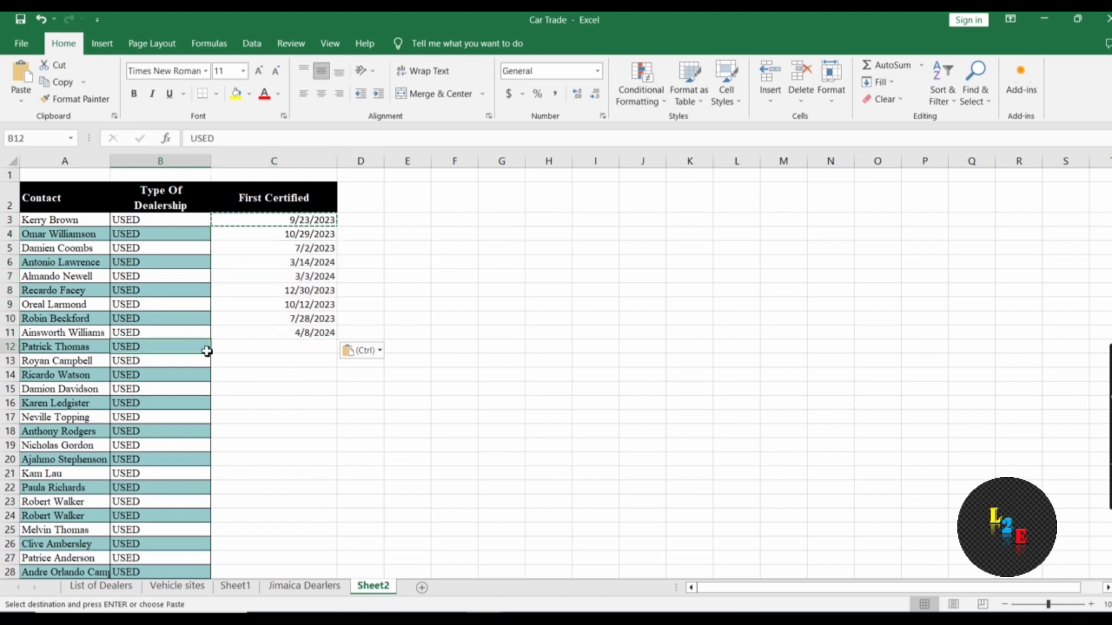
key(ctrl+shift+Down)
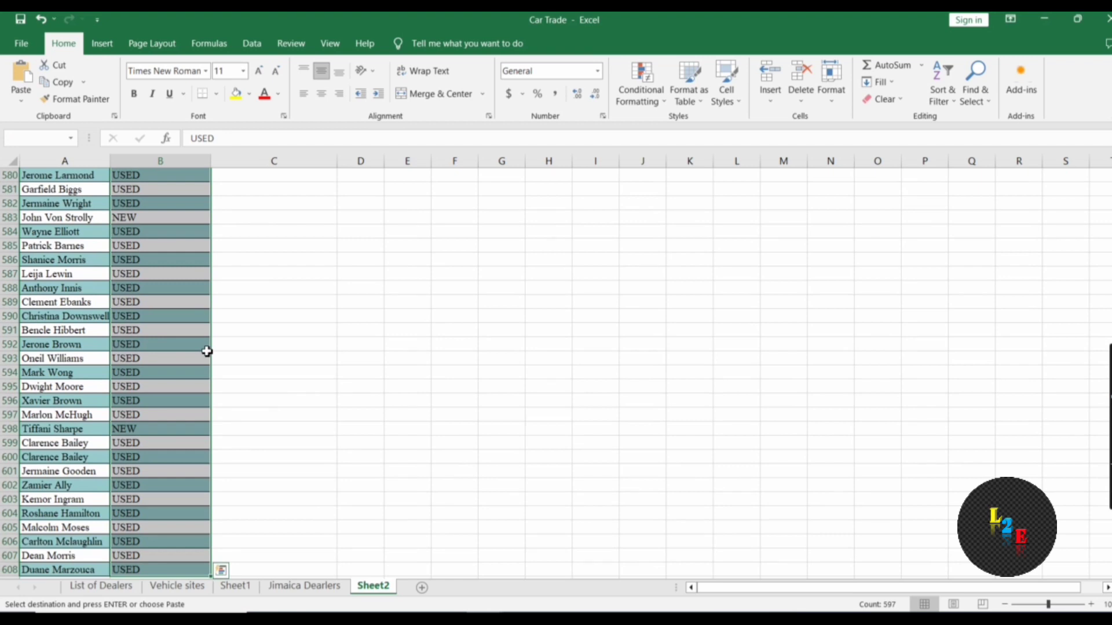
click(274, 571)
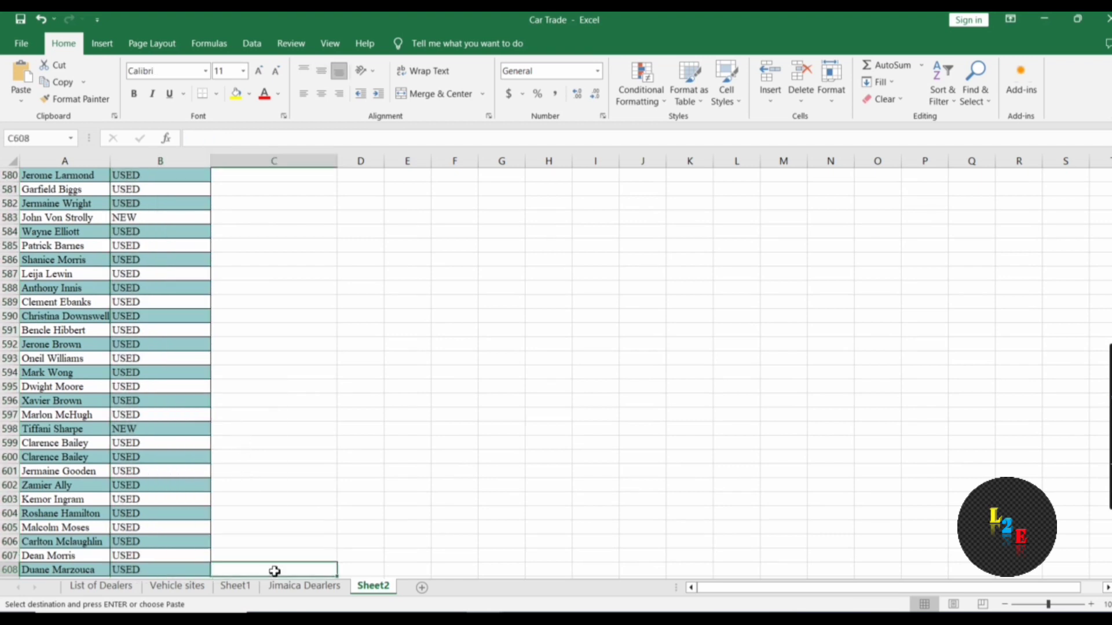
key(Return)
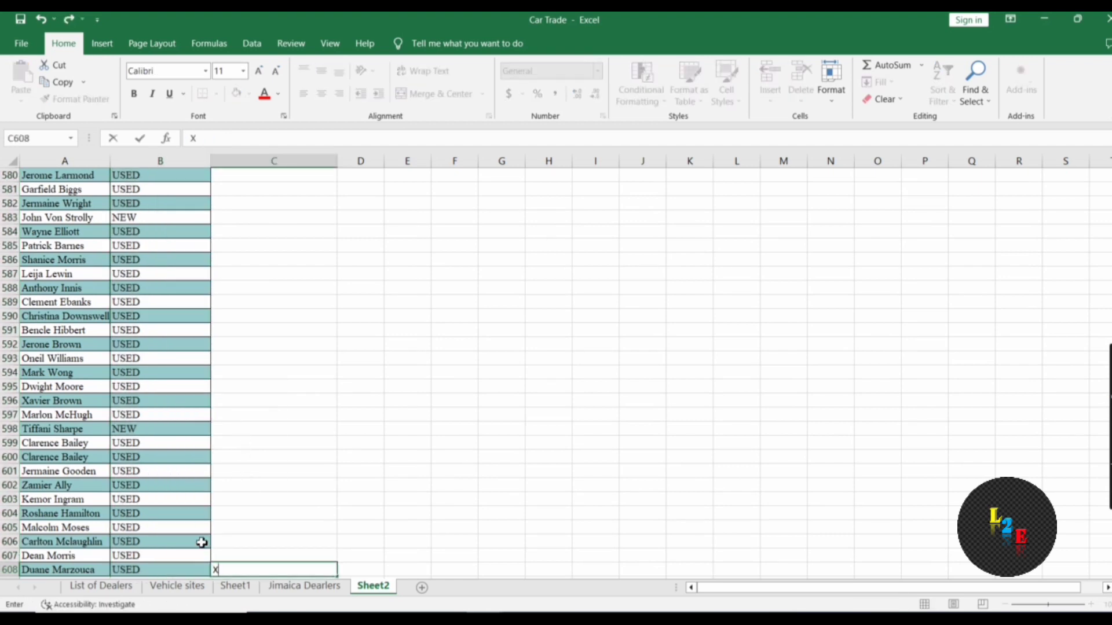
click(202, 542)
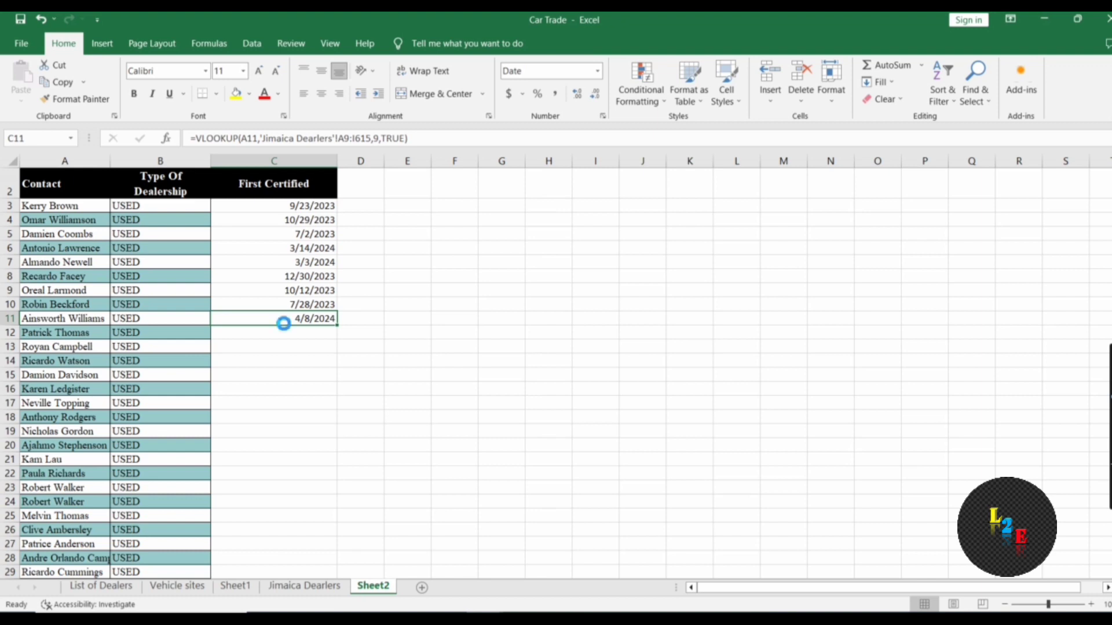
Copy the VLOOKUP formula in C11 and select the First Certified cells from C12 down to the X marker
key(ctrl+c)
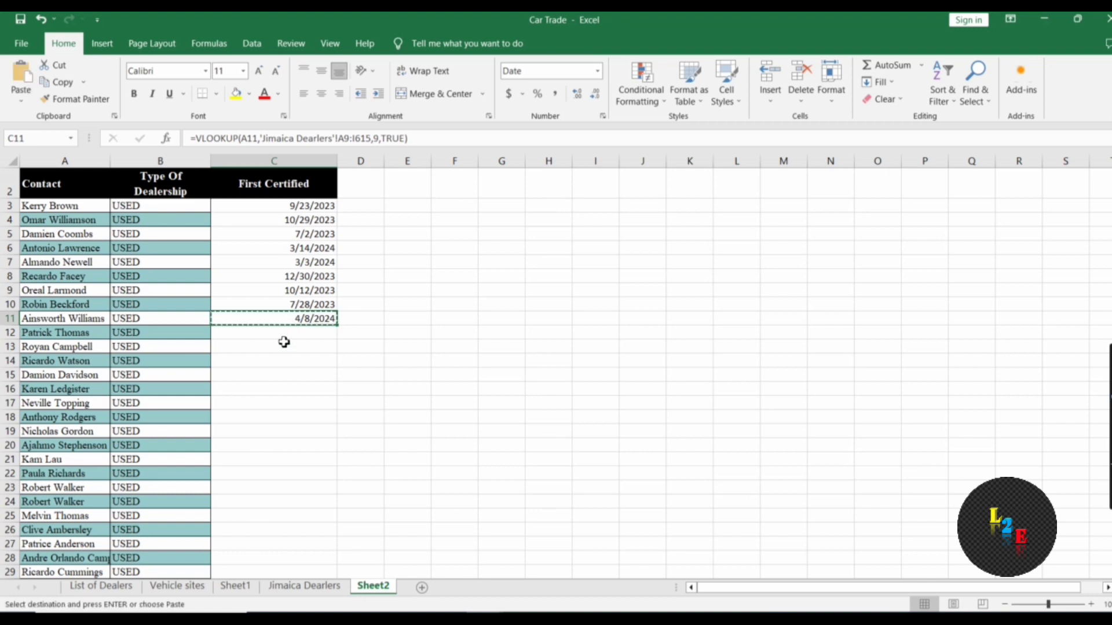
click(279, 336)
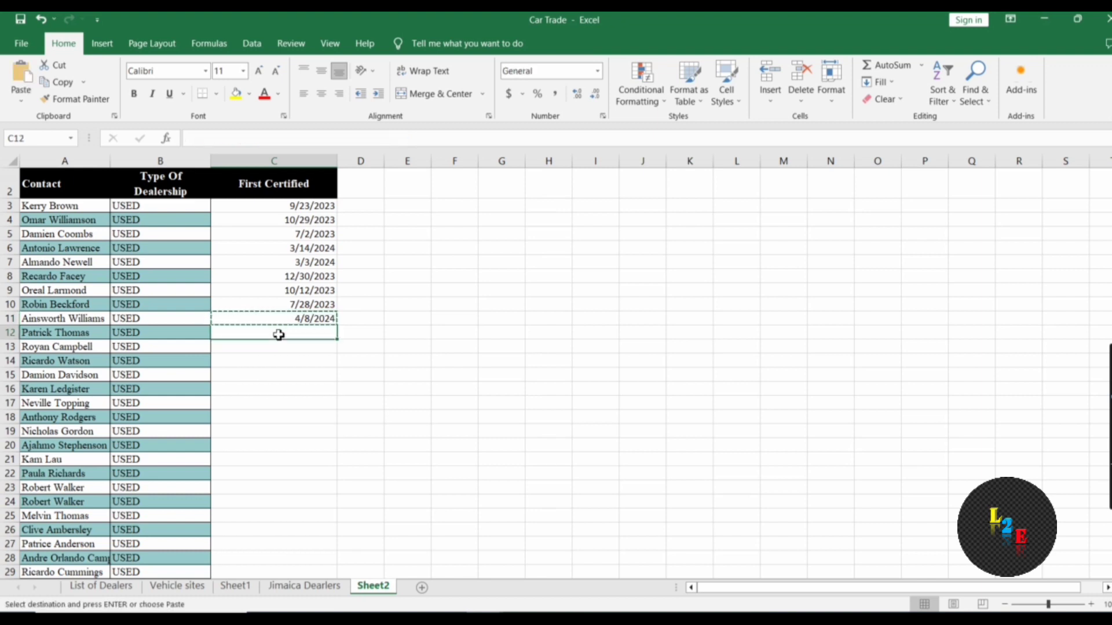
key(ctrl+shift+Down)
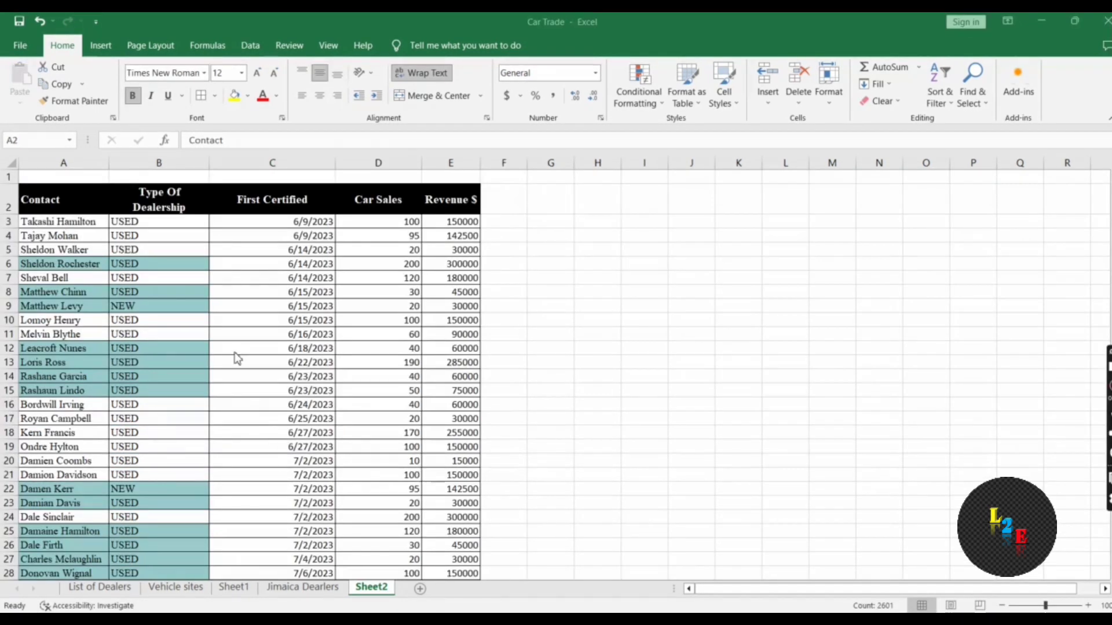
Try formatting the range A2:E608 as a table with headers in the black-header Light style, and undo it
key(ctrl+a)
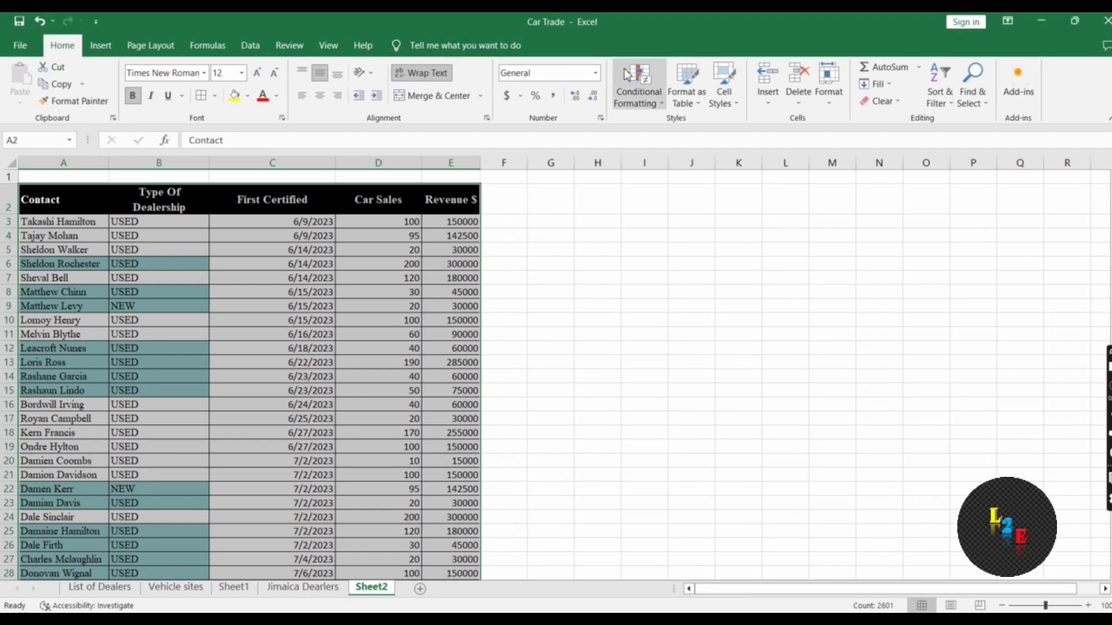
click(695, 100)
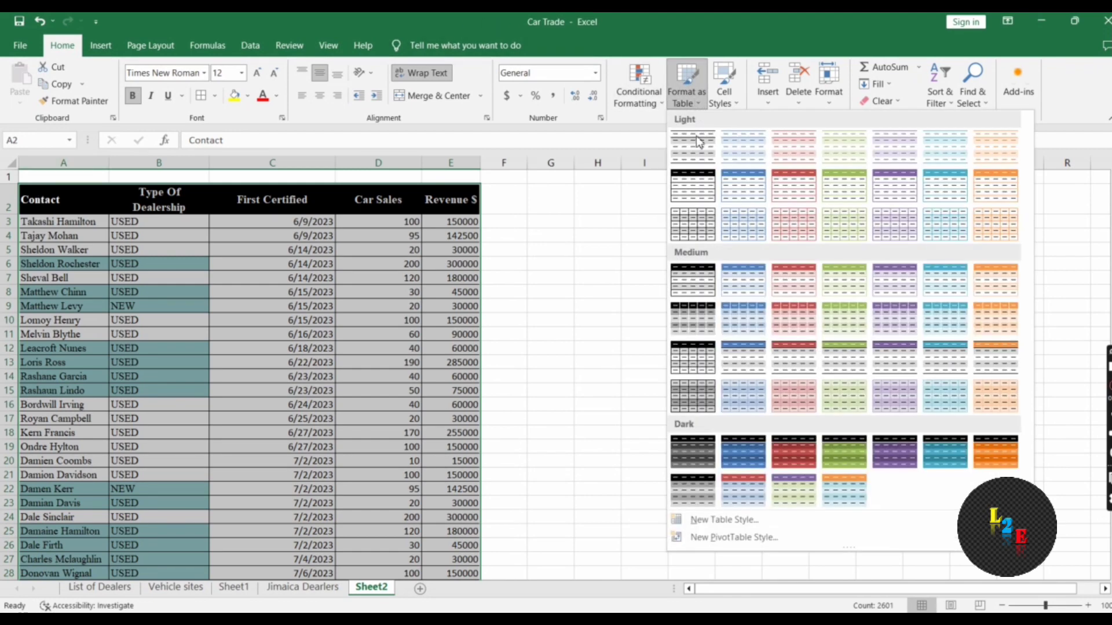
click(704, 192)
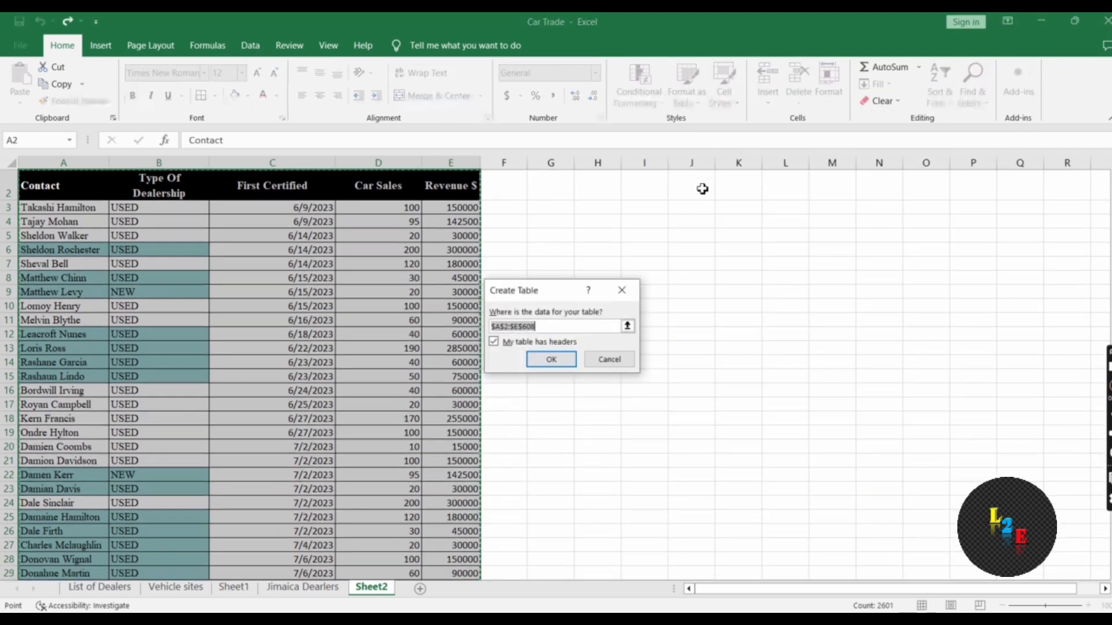
click(560, 360)
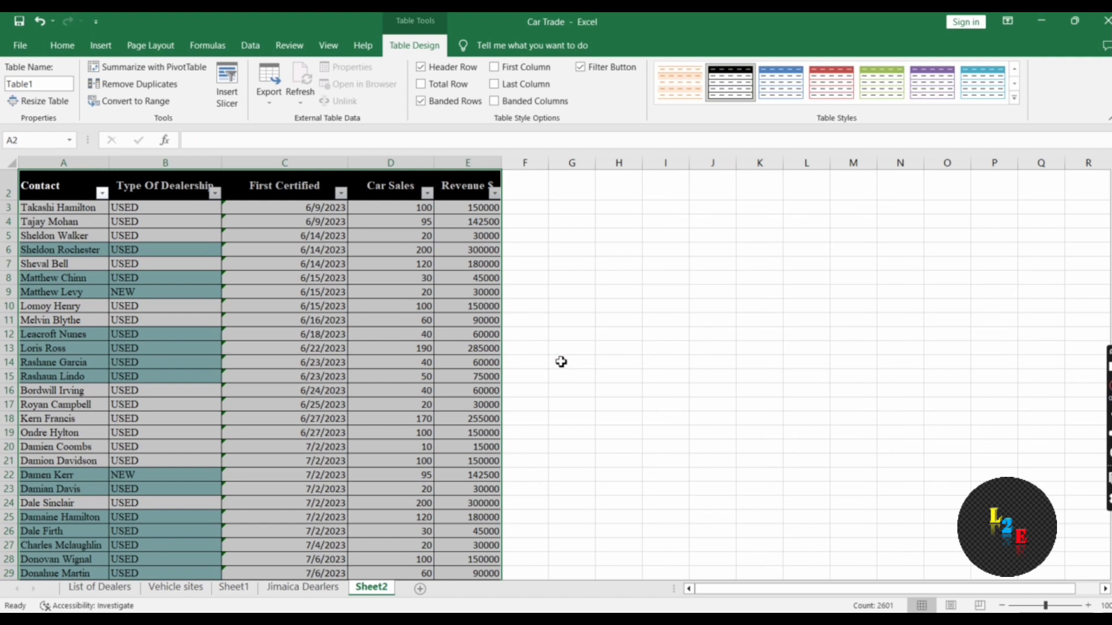
key(ctrl+z)
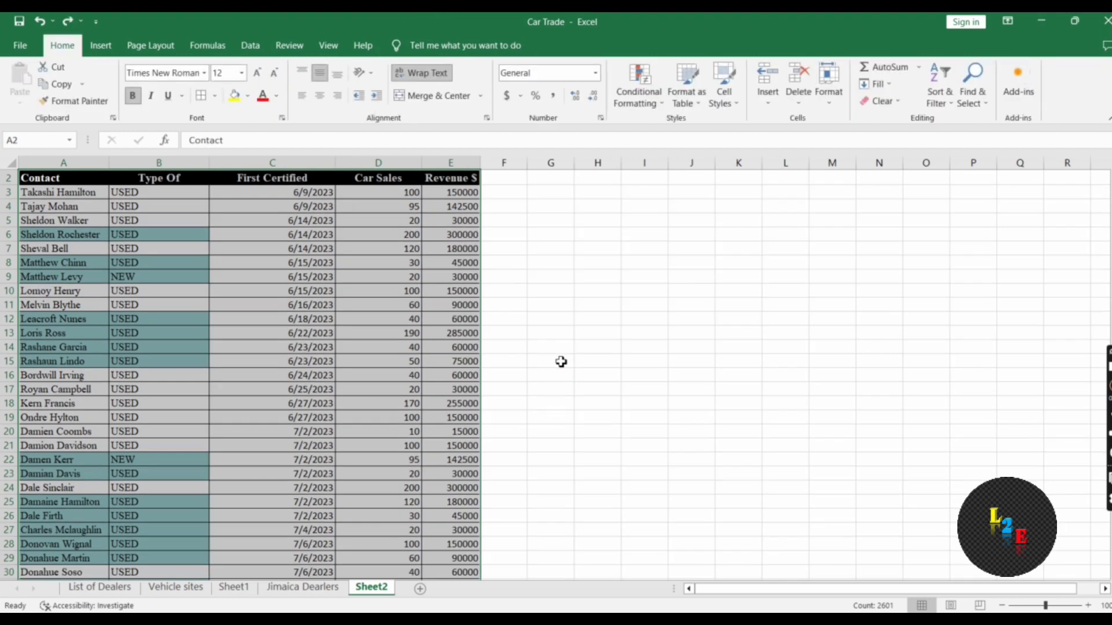
Format the range A2:E608 as a table with headers, using the blue-header Light style
click(828, 92)
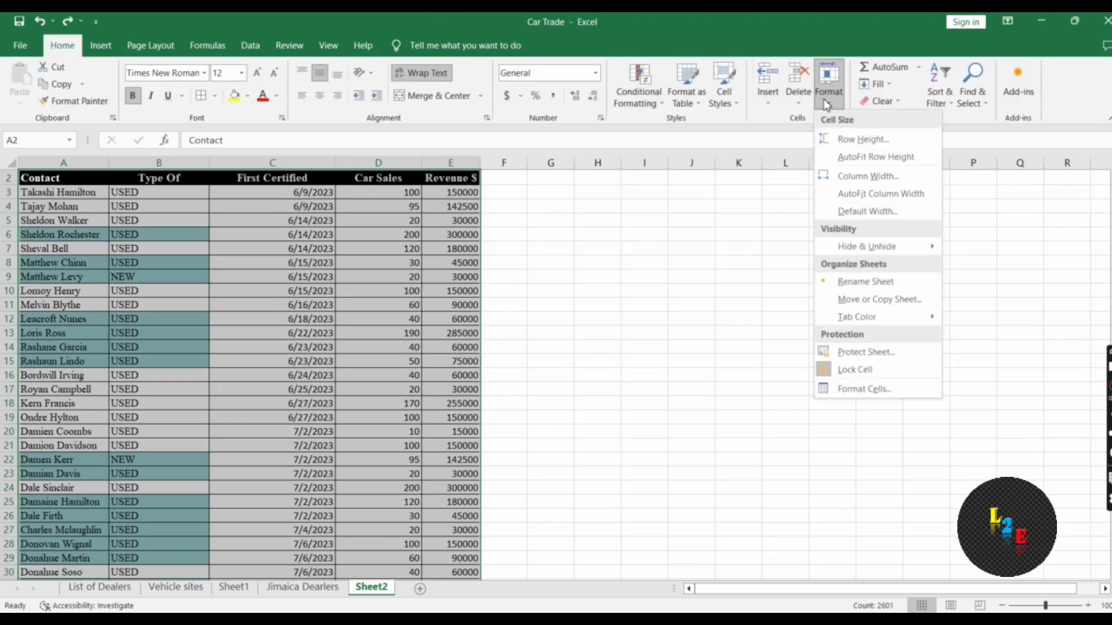
click(697, 107)
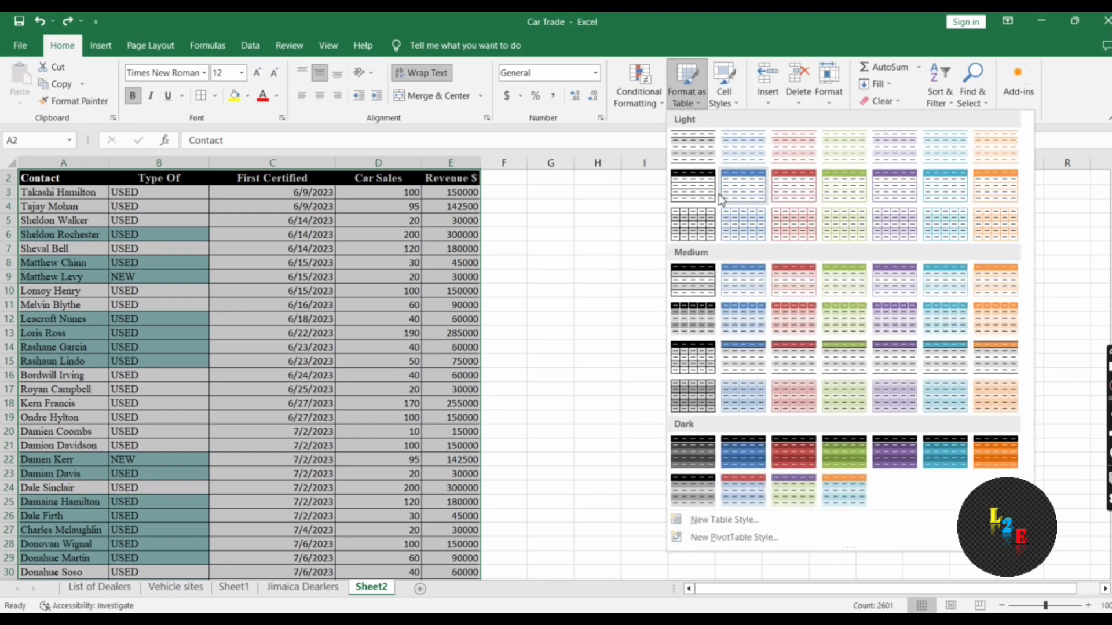
click(741, 198)
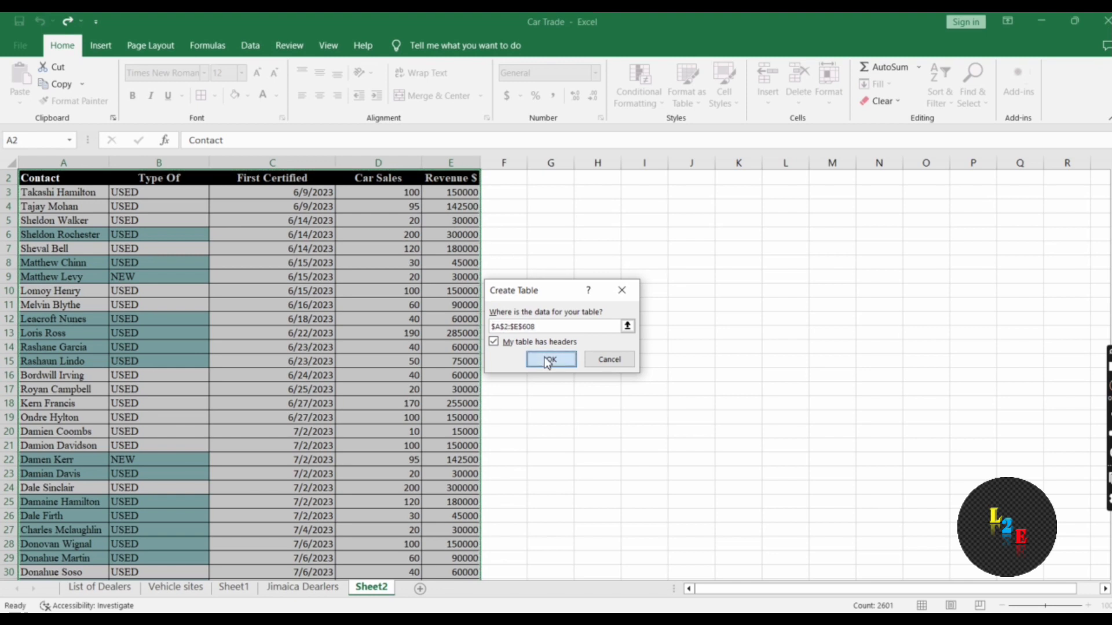
click(548, 360)
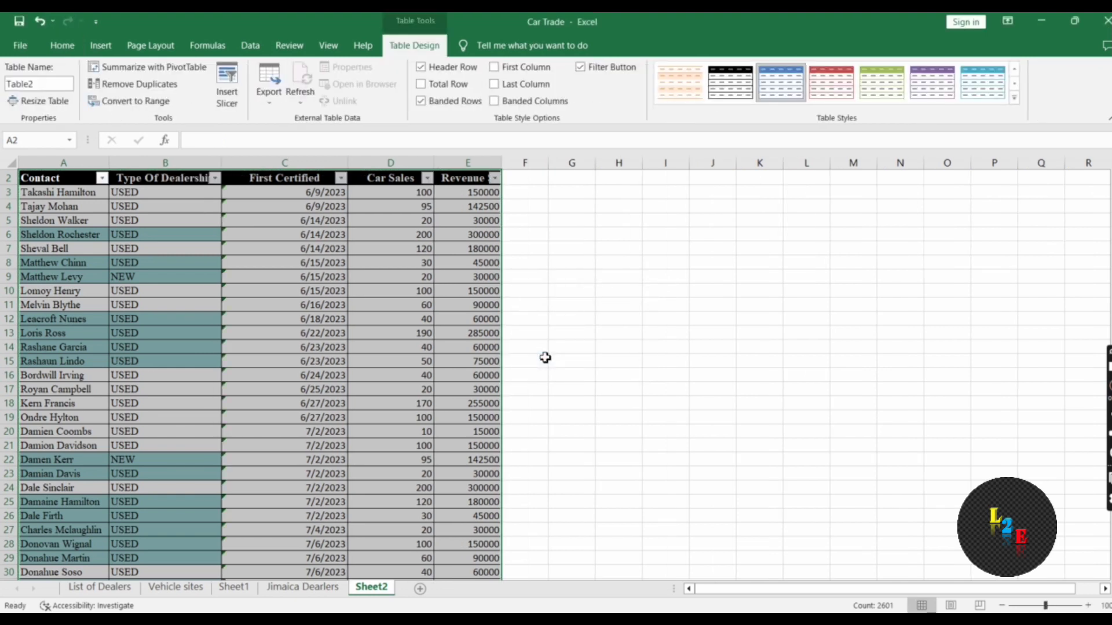
Preview the orange banded style on the Sheet2 table and settle on the black-header Light style
click(679, 84)
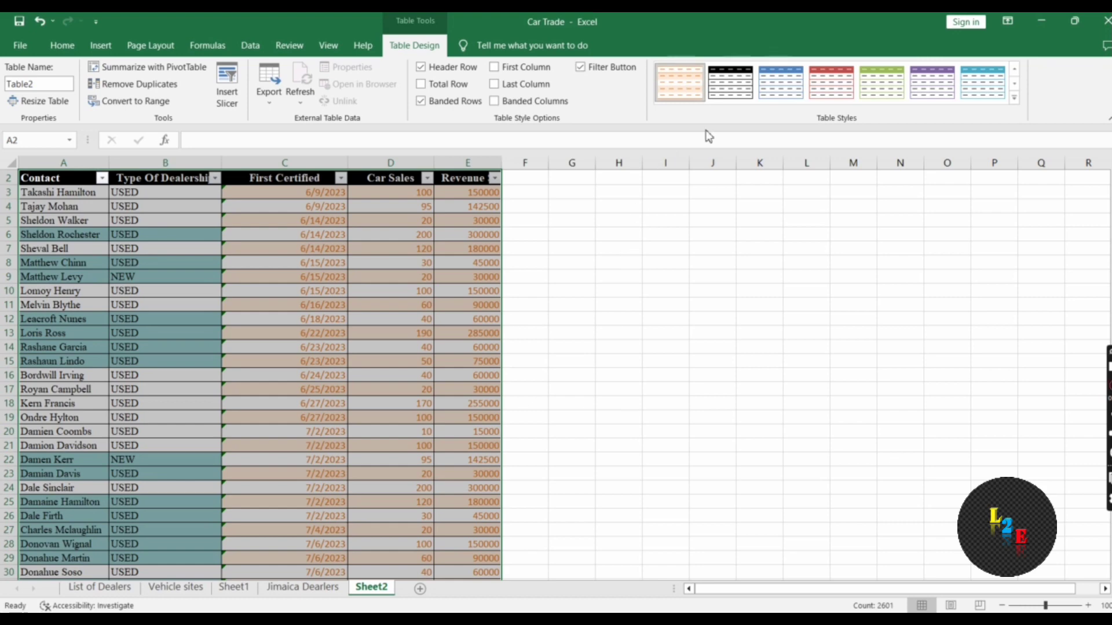
click(729, 92)
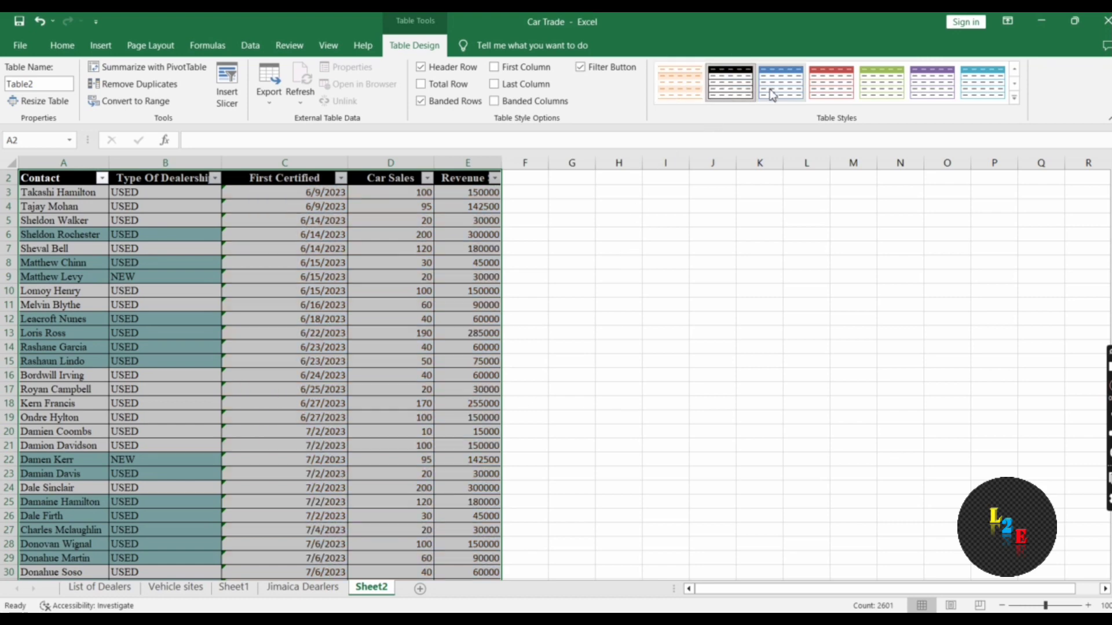
click(322, 219)
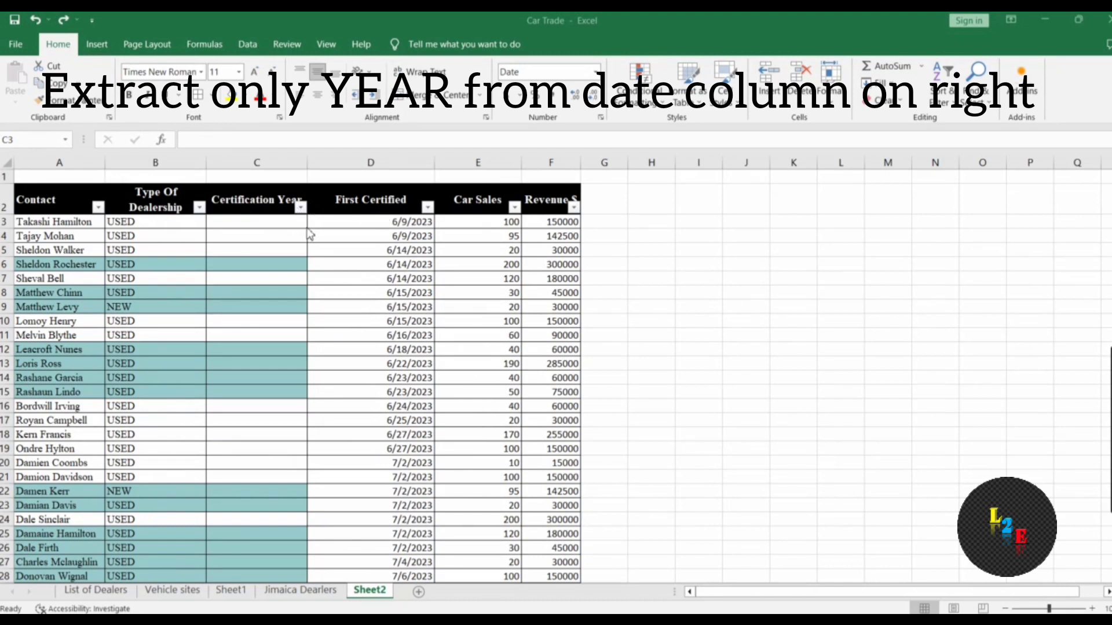
Enter the formula =D3 in C3, the first Certification Year cell, to reference the First Certified date
click(282, 230)
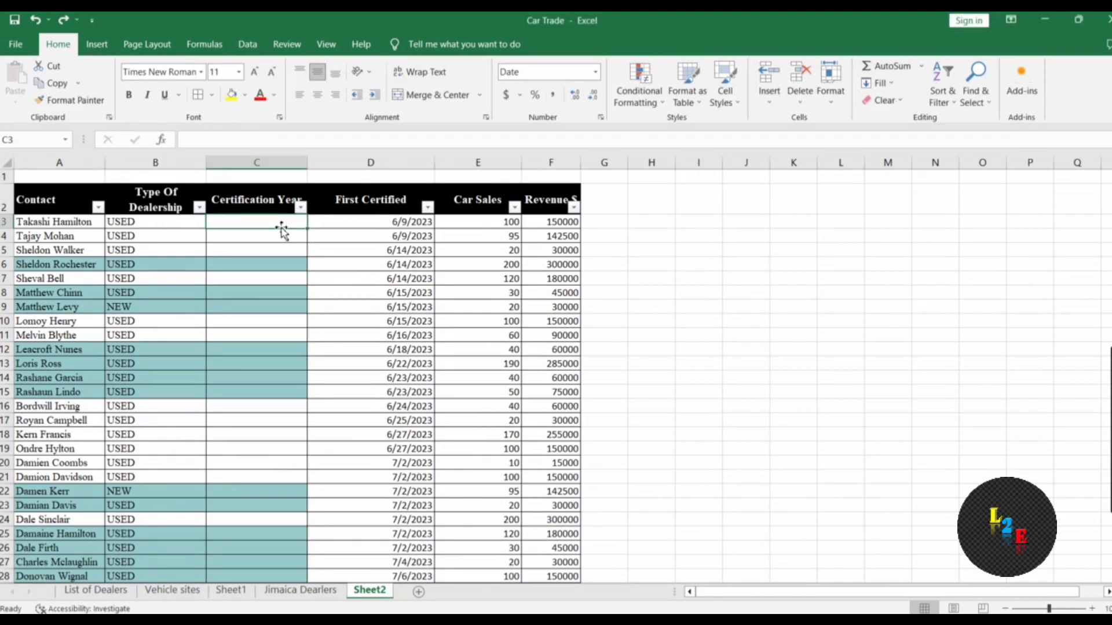
text(=)
click(359, 222)
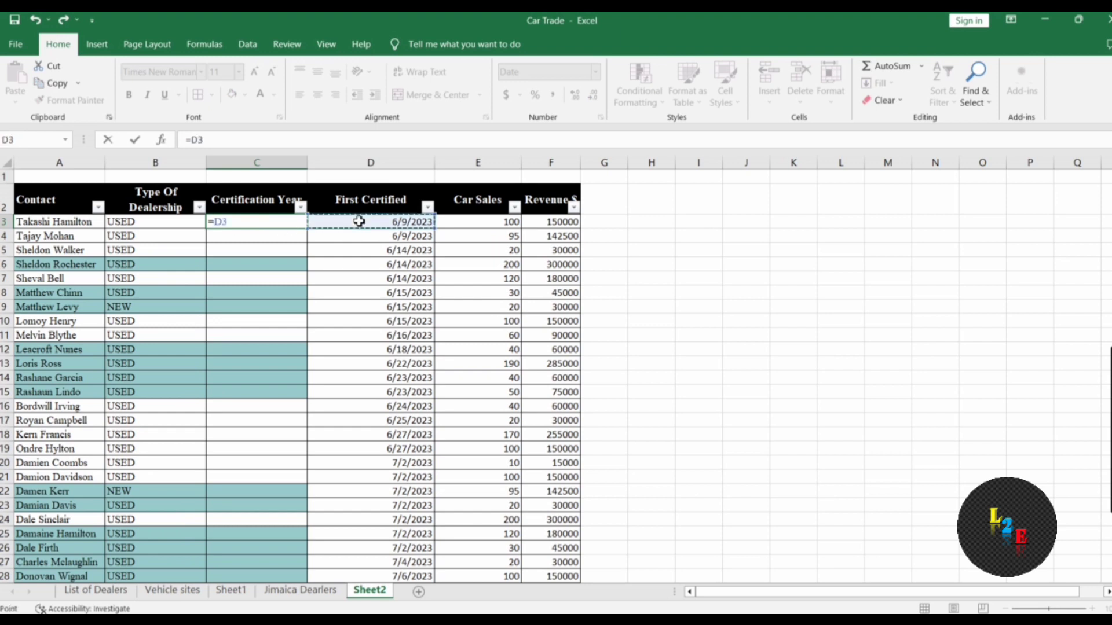
key(Return)
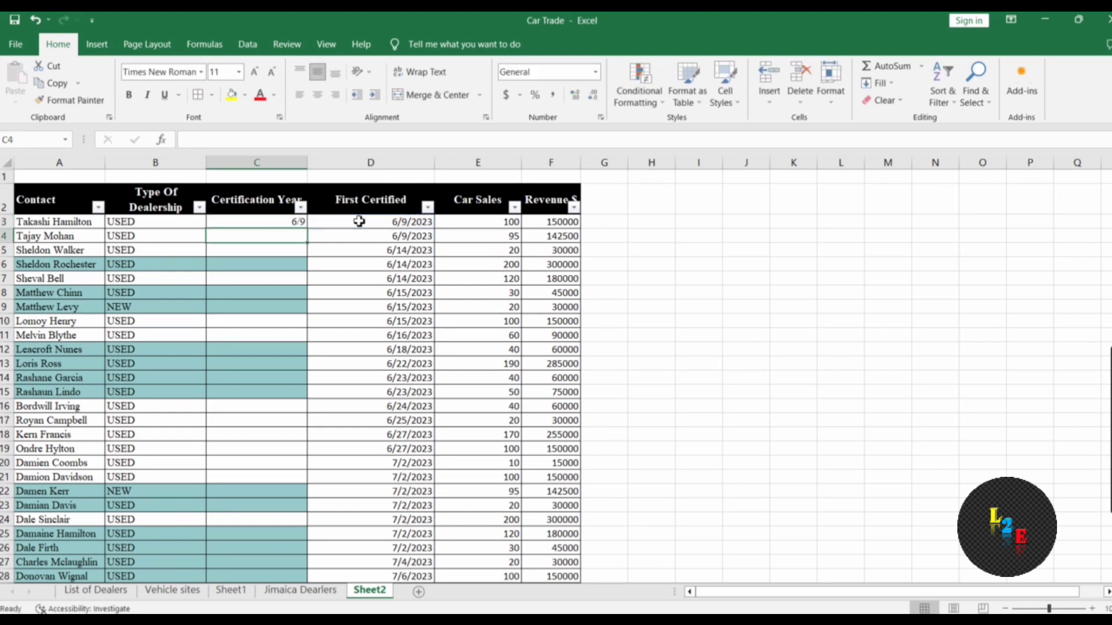
Apply the custom number format yyyy to C3 so it displays only the year
click(286, 224)
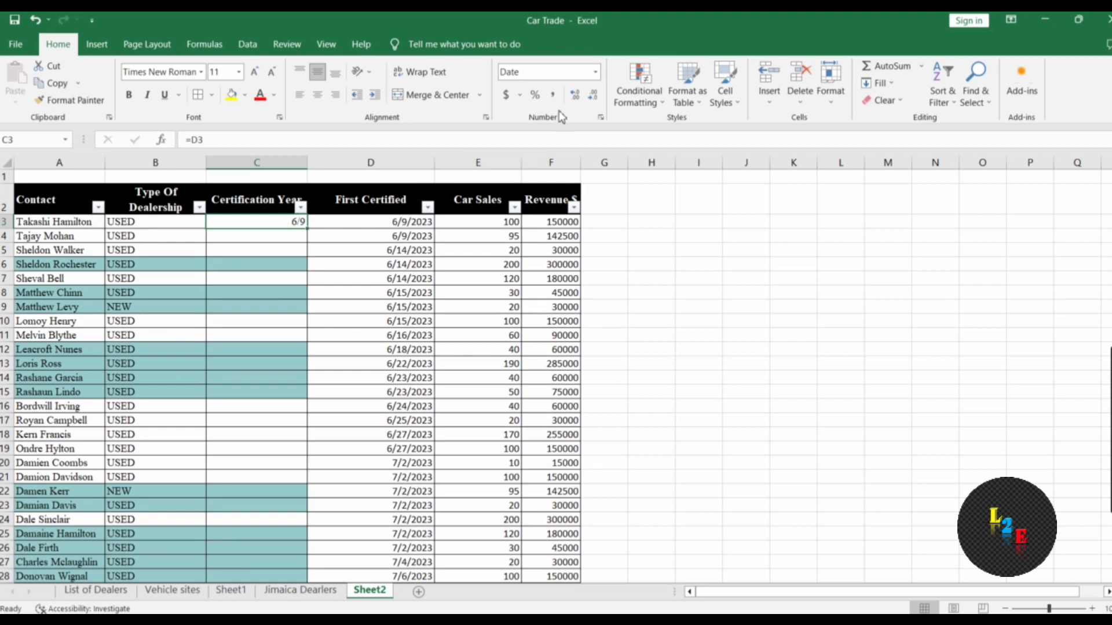
click(596, 73)
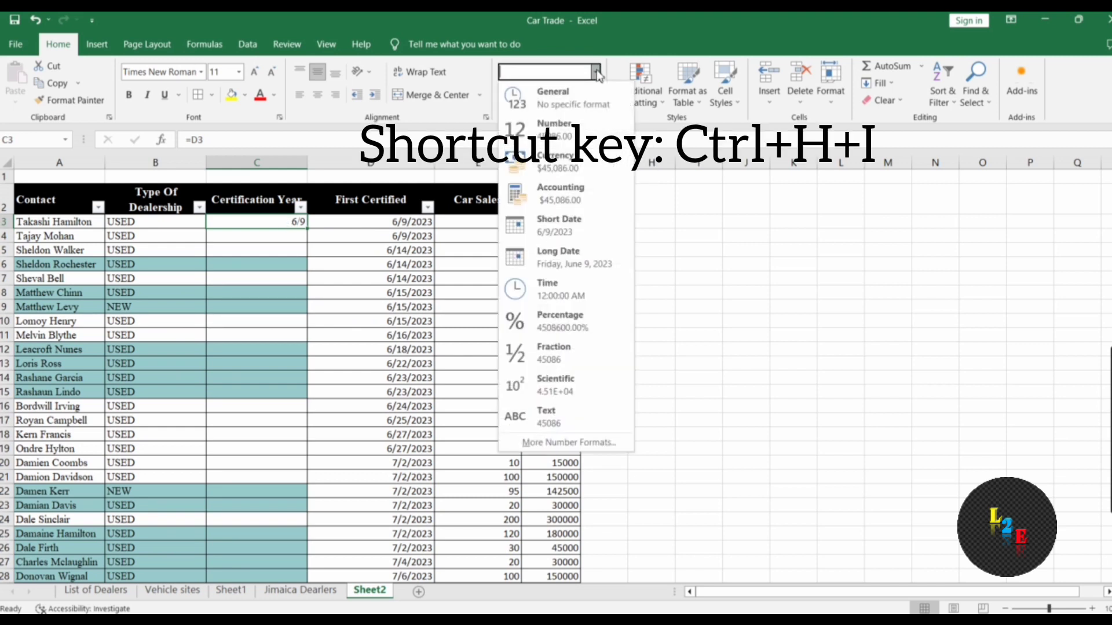
click(553, 444)
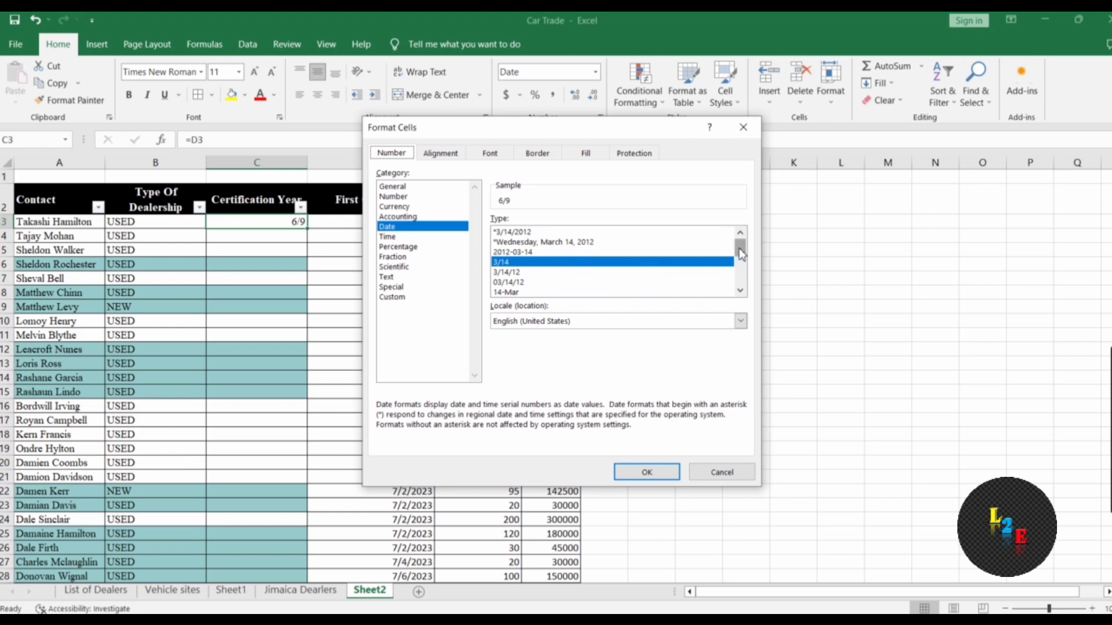
mouse_move(741, 256)
mouse_down()
mouse_move(740, 289)
mouse_move(740, 248)
mouse_up()
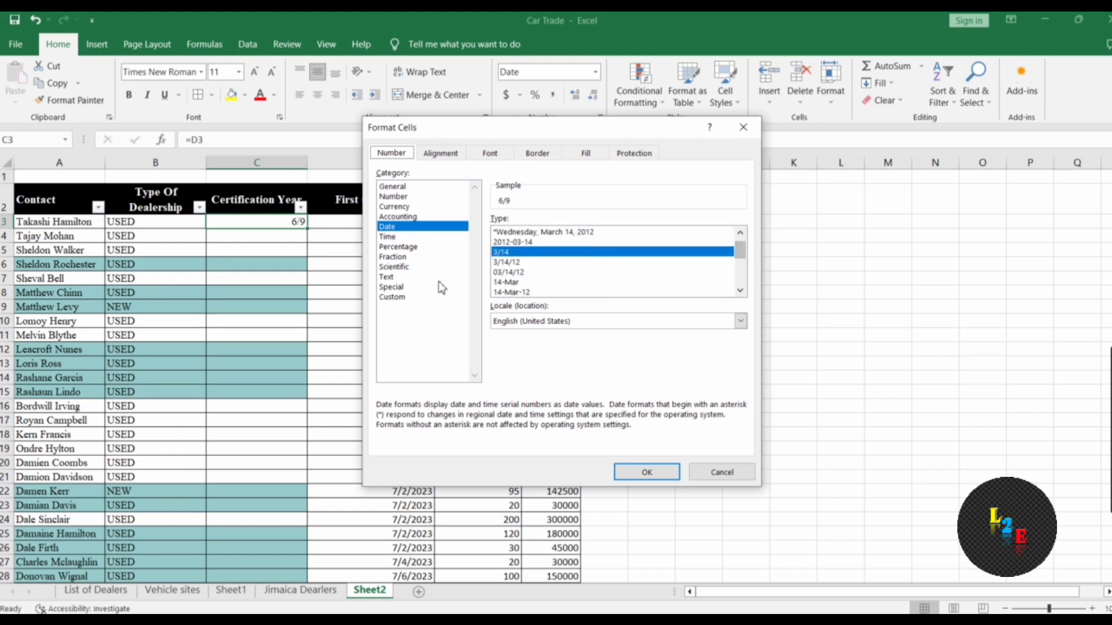
click(392, 297)
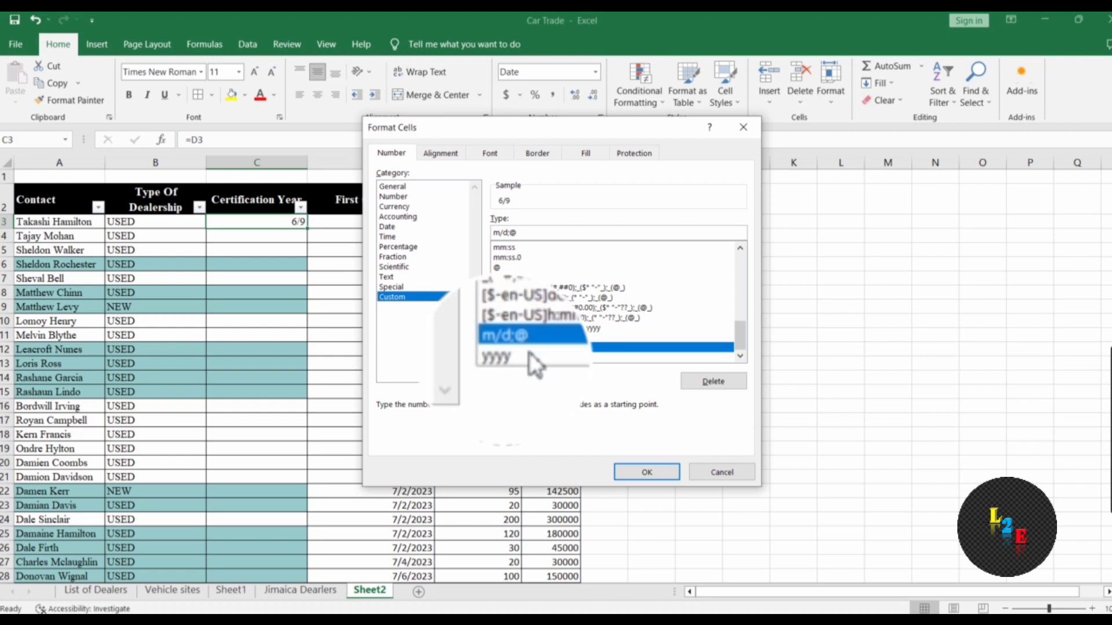
click(500, 359)
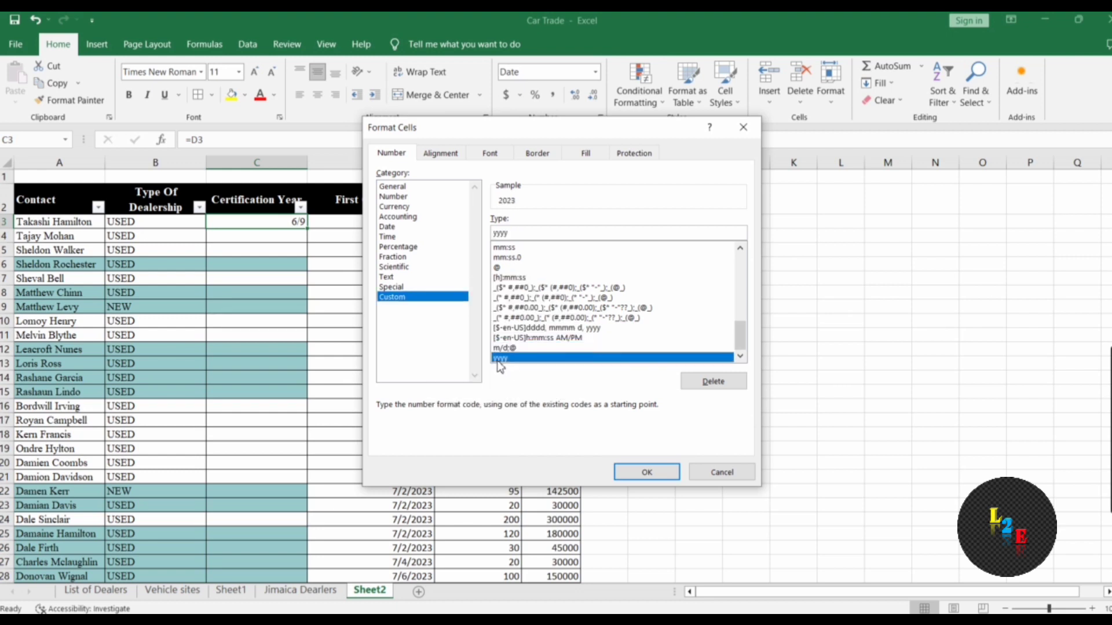
click(647, 473)
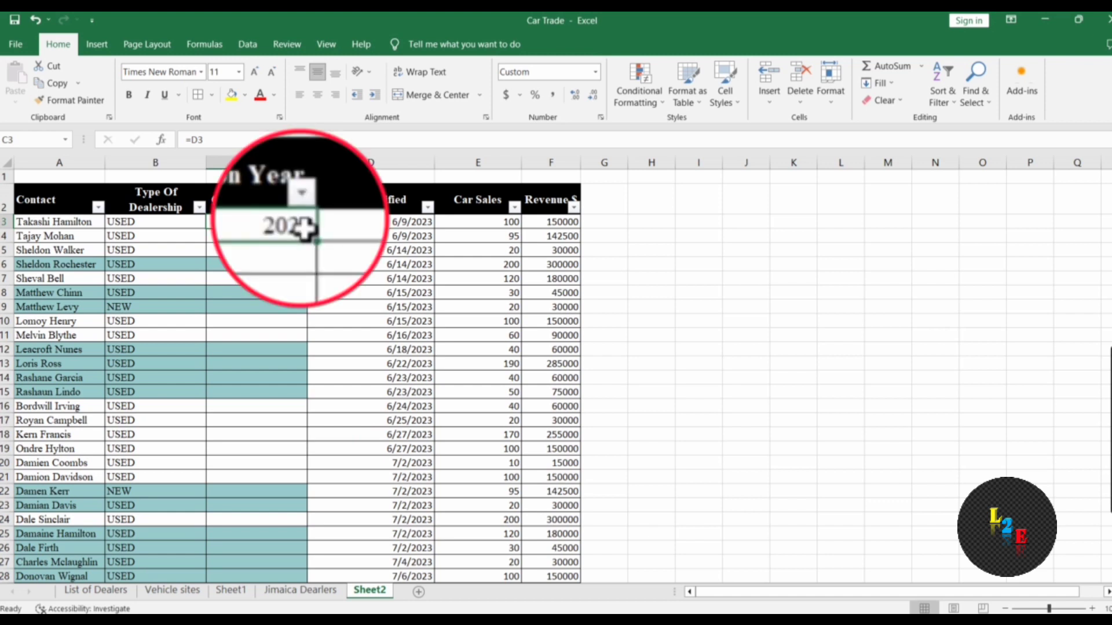
key(ctrl+c)
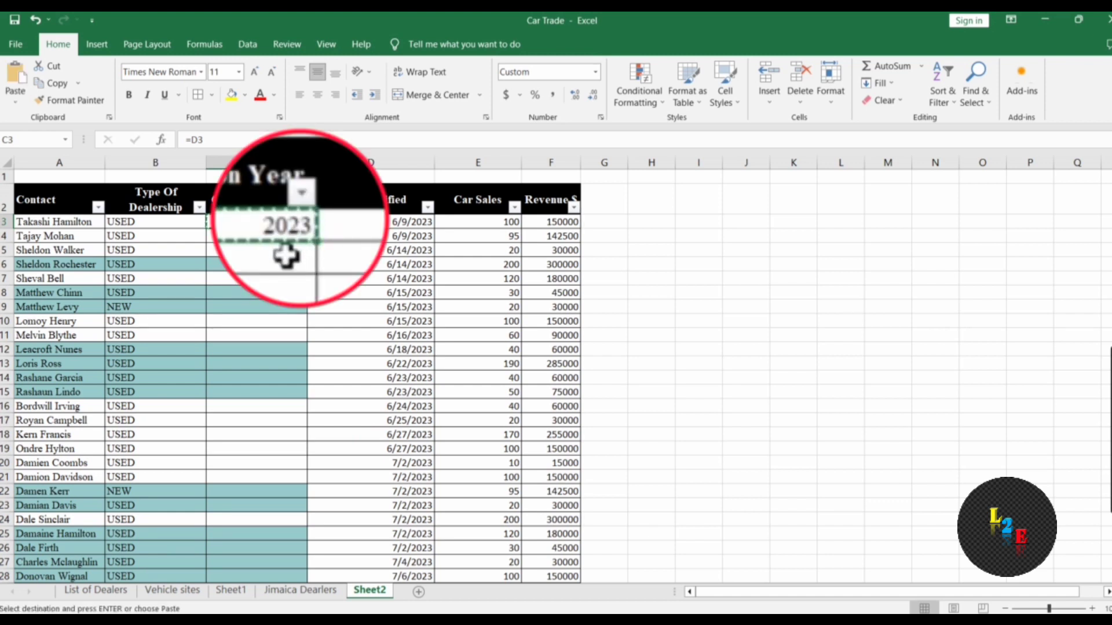
click(294, 235)
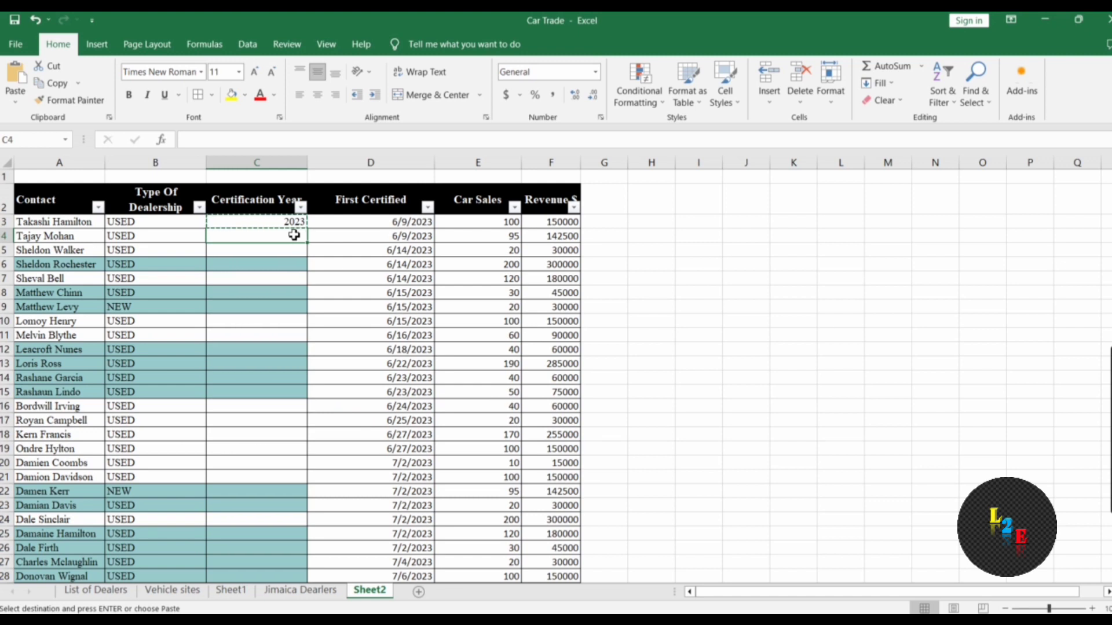
key(ctrl+shift+Down)
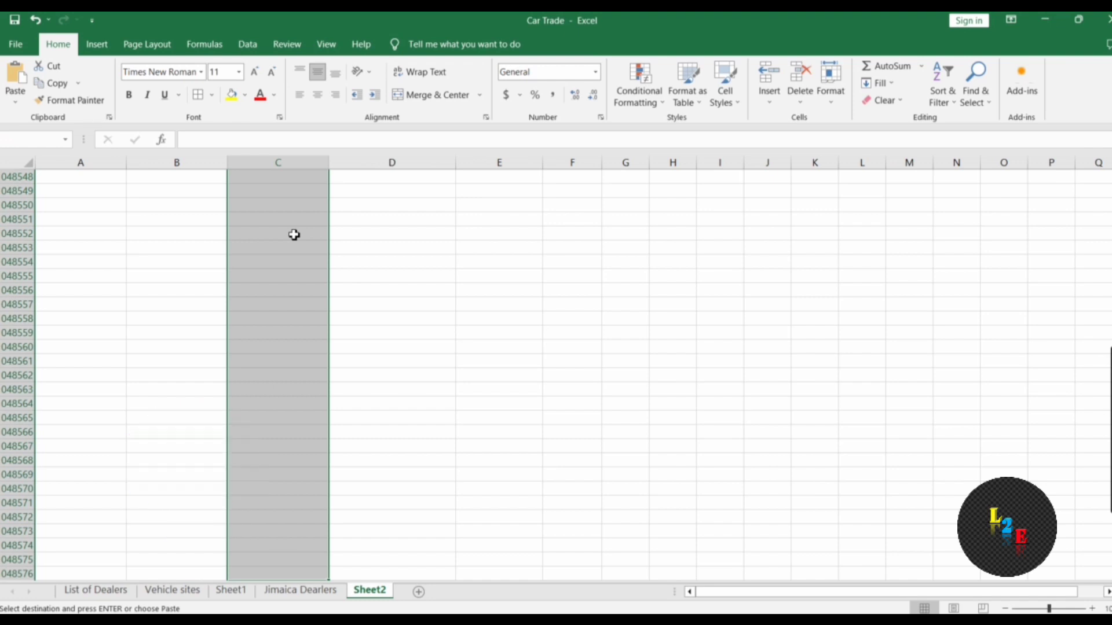
key(ctrl+Up)
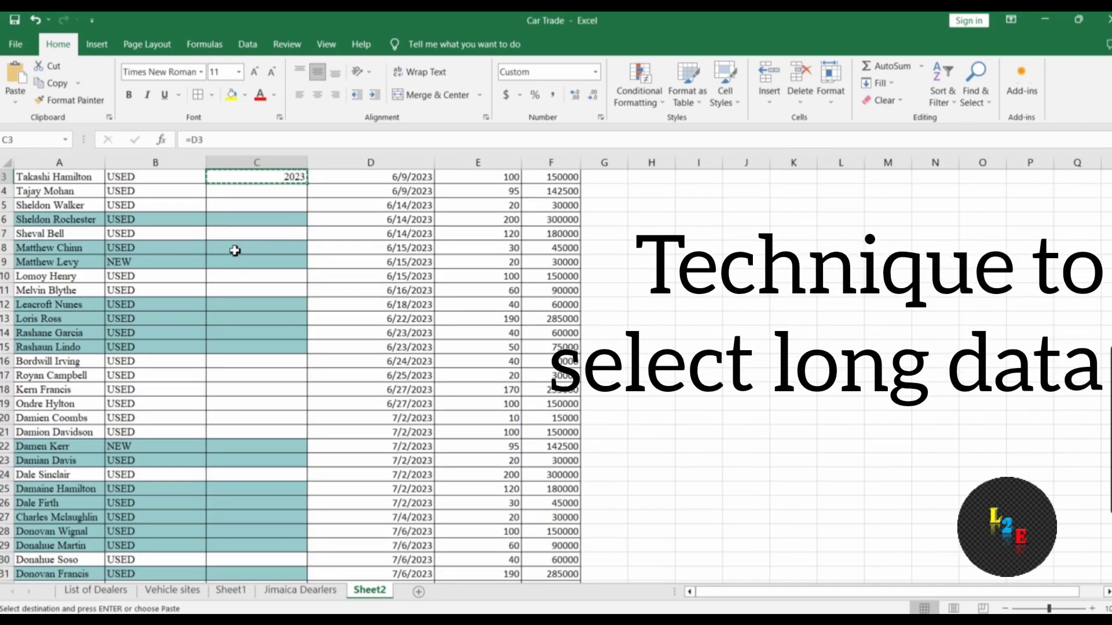
Find the table's last row using the filled Type Of Dealership column and enter the marker x in C608
click(163, 195)
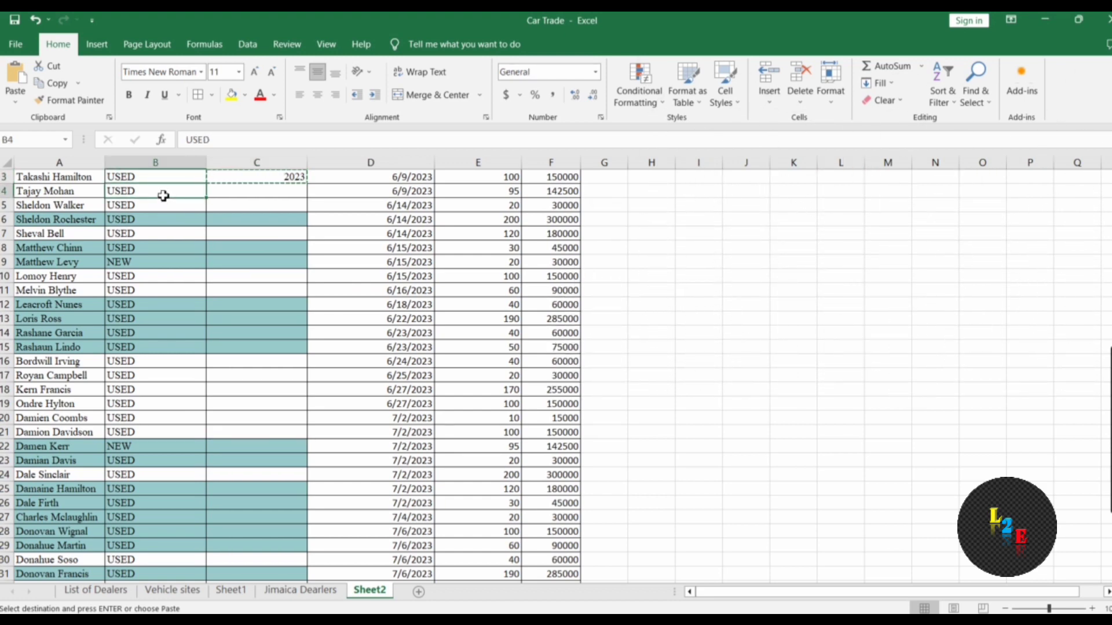
key(ctrl+shift+Down)
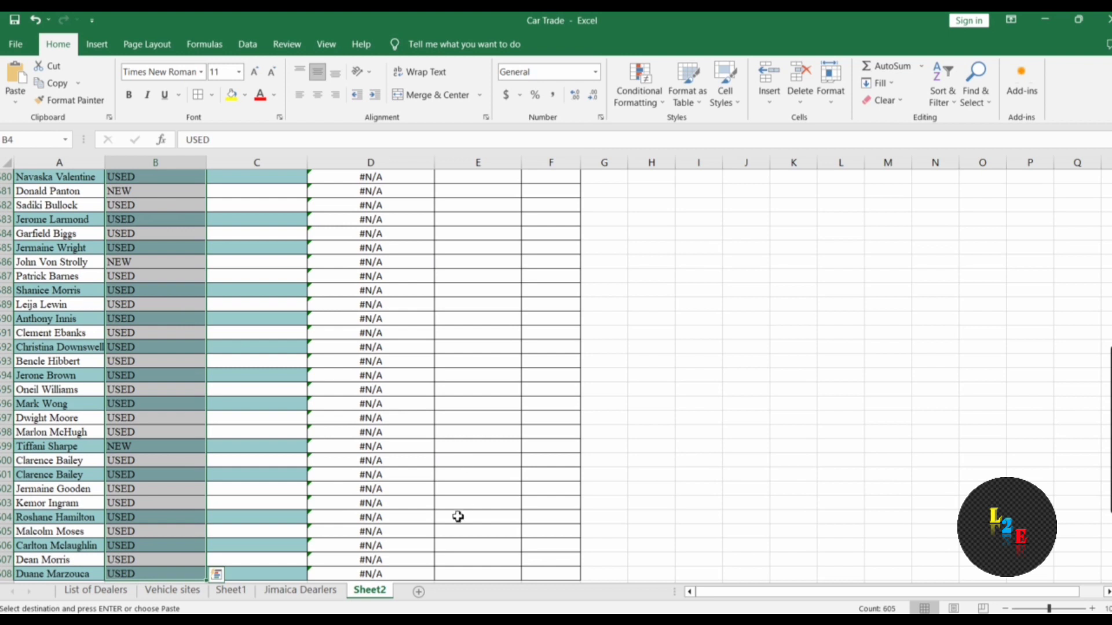
click(268, 582)
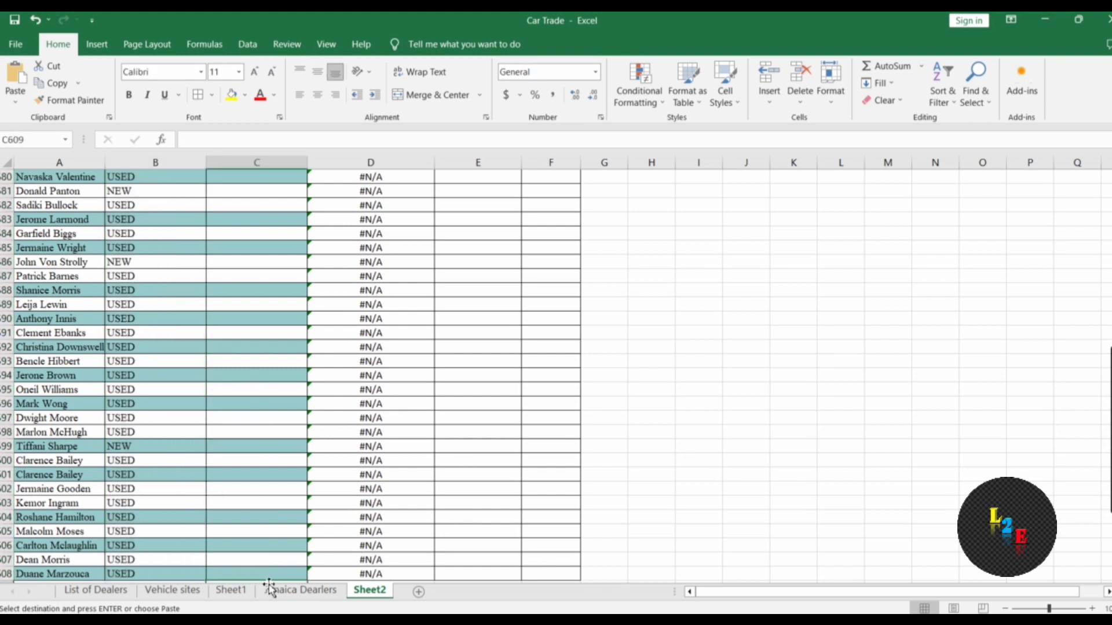
click(263, 573)
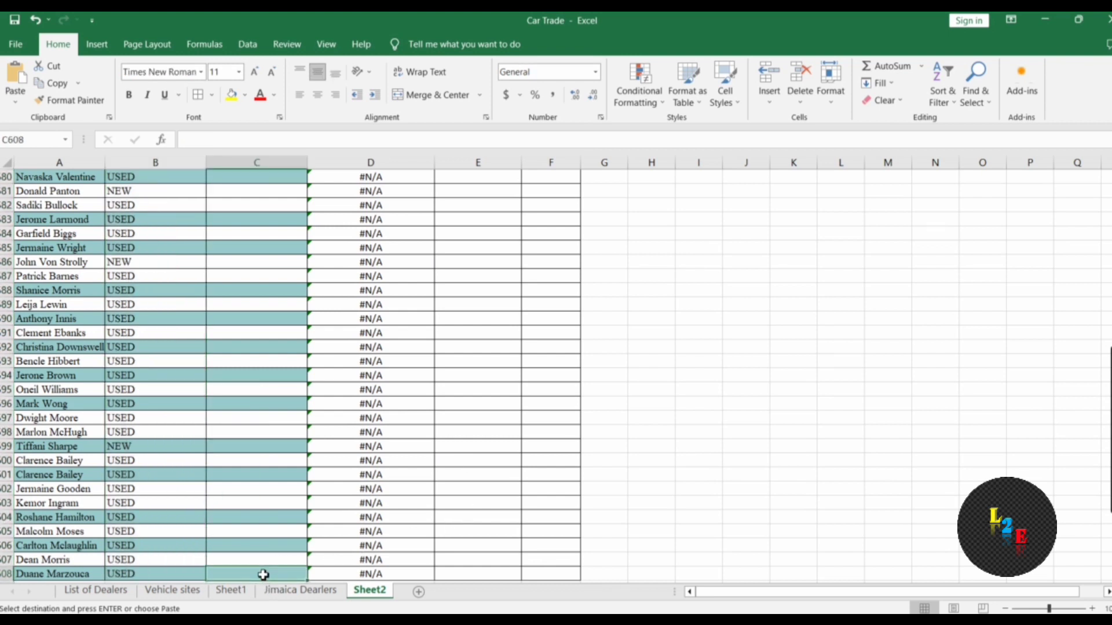
text(x)
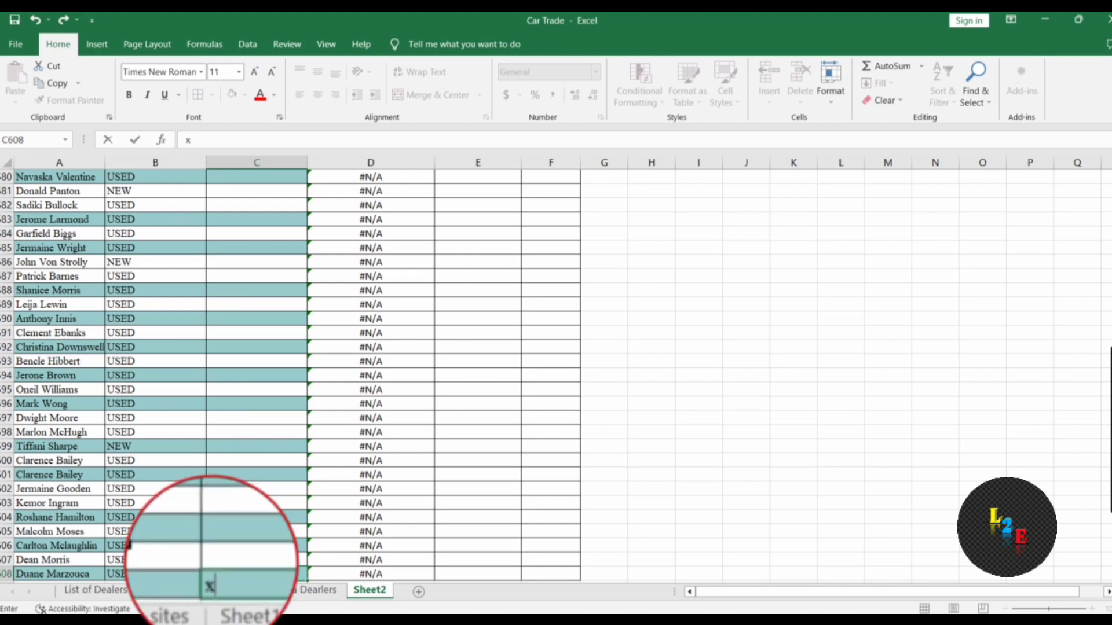
click(129, 546)
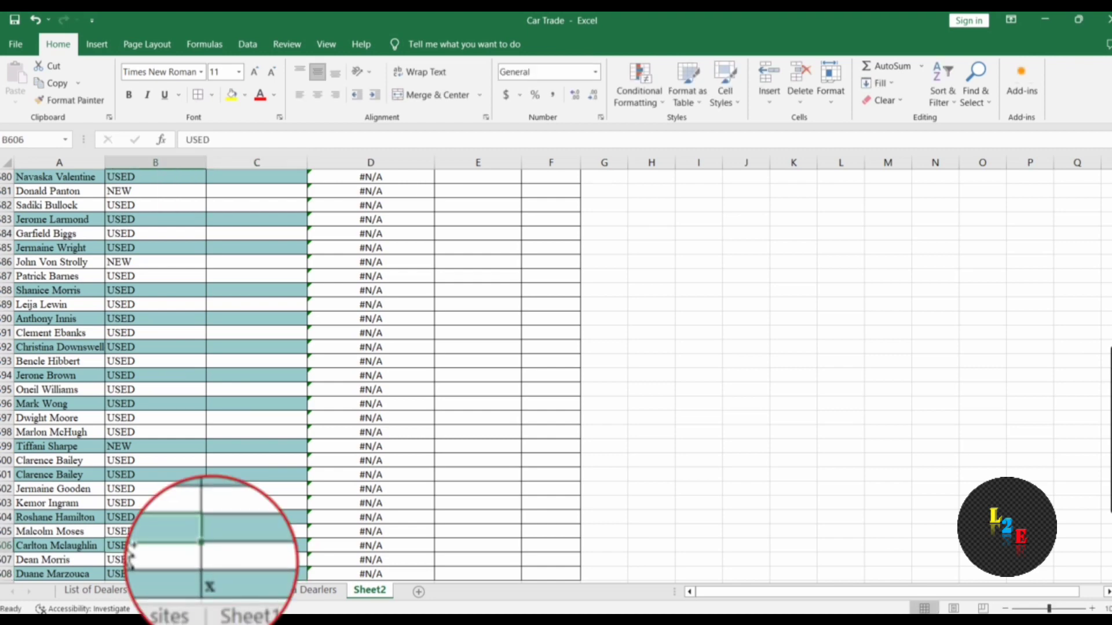
Copy the year formula in C3 and paste it down the Certification Year column through the x marker in C608
key(ctrl+Home)
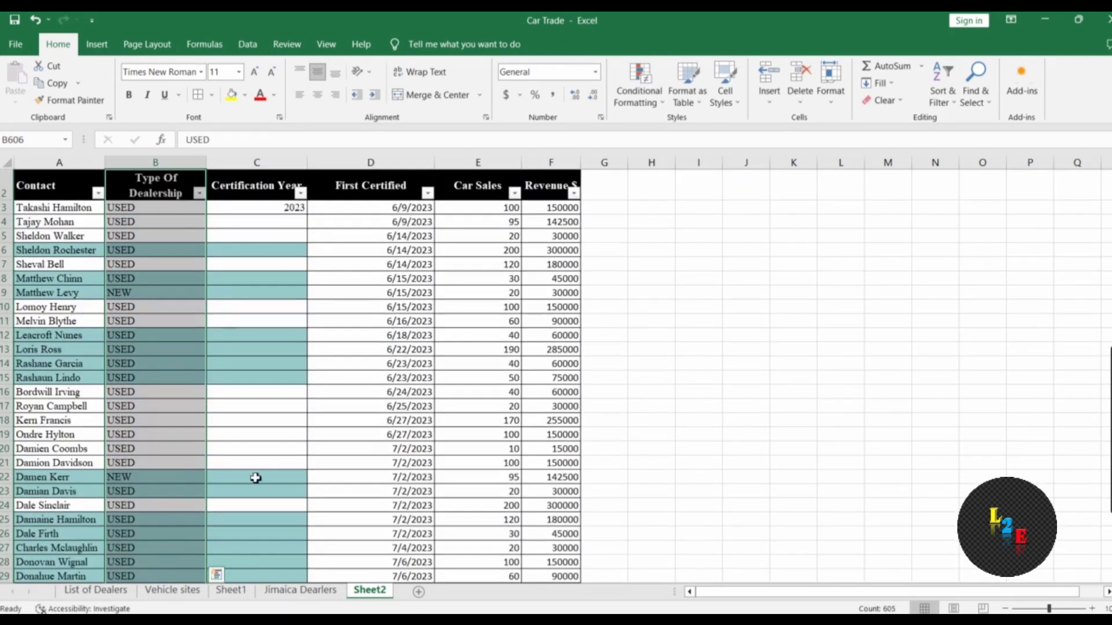
click(283, 209)
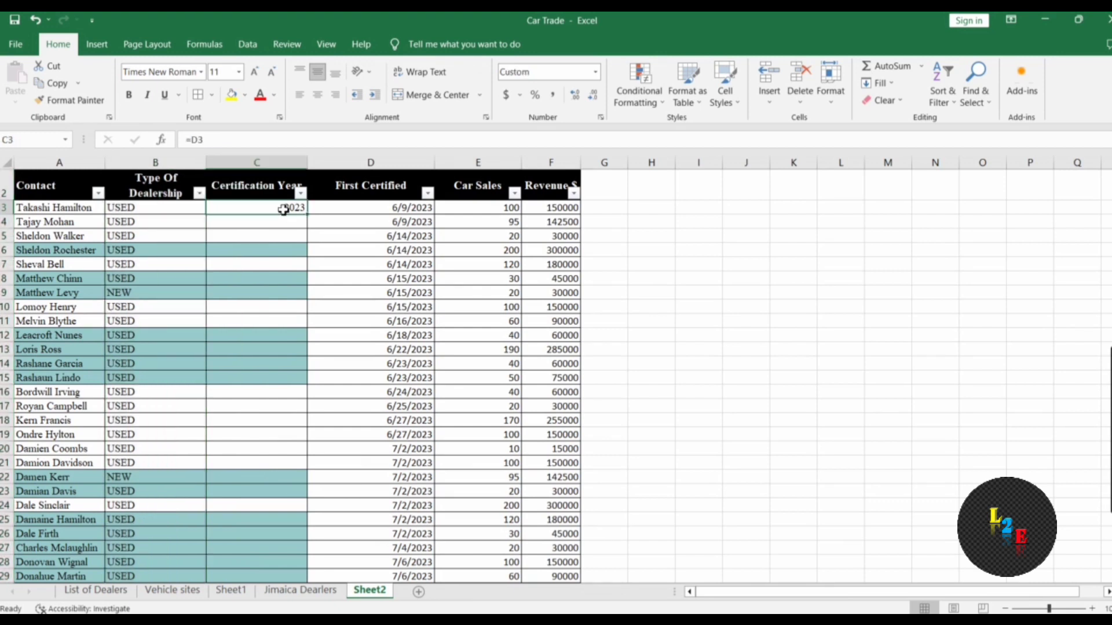
key(ctrl+c)
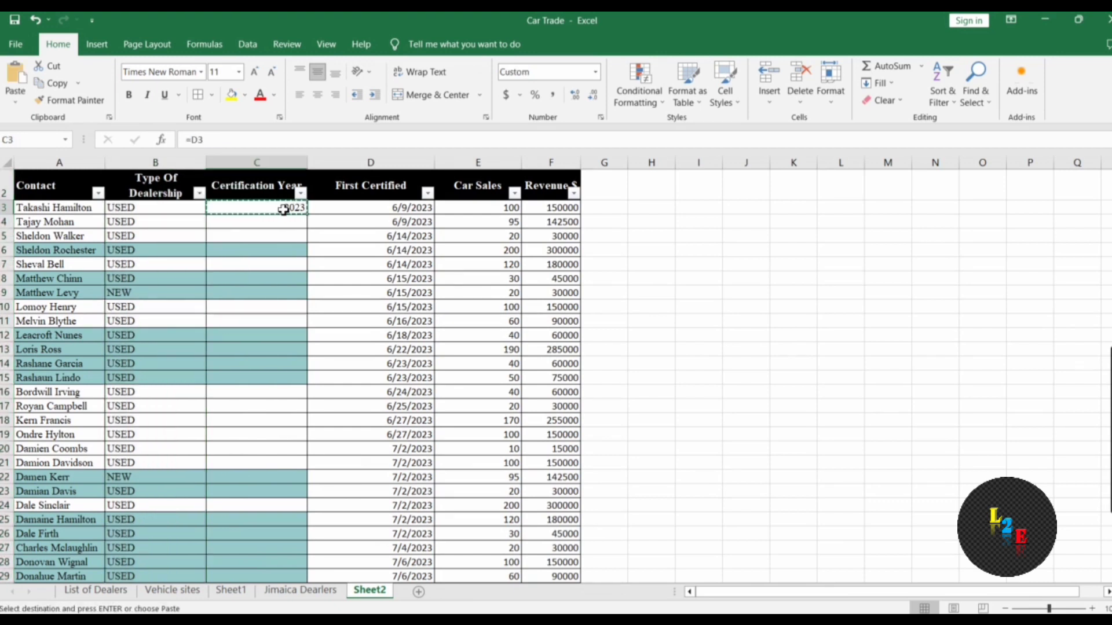
key(ctrl+shift+Down)
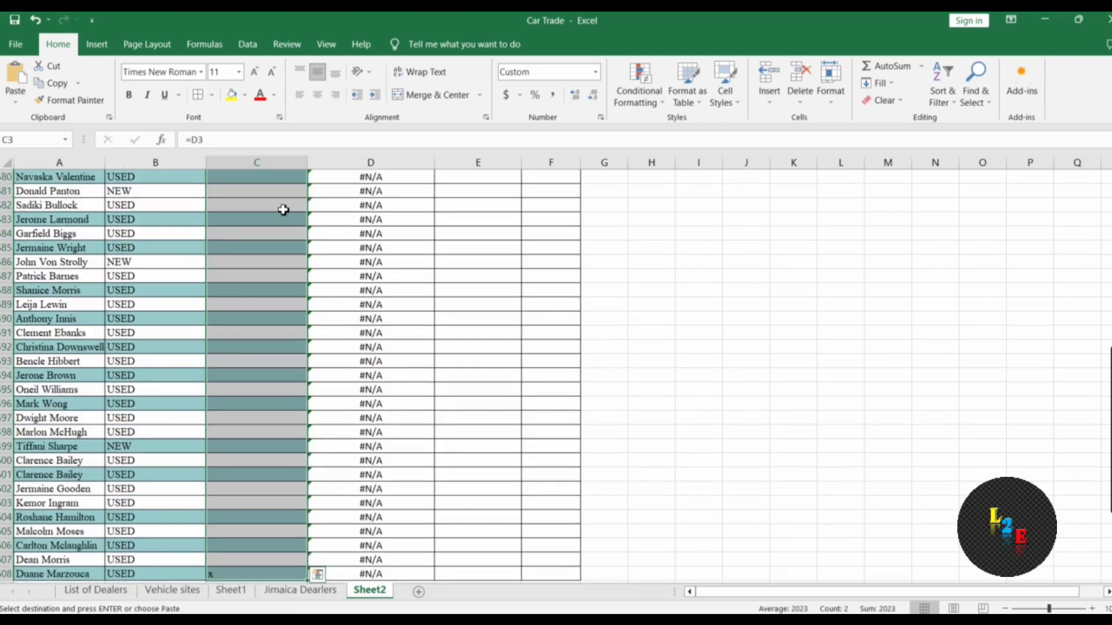
key(ctrl+v)
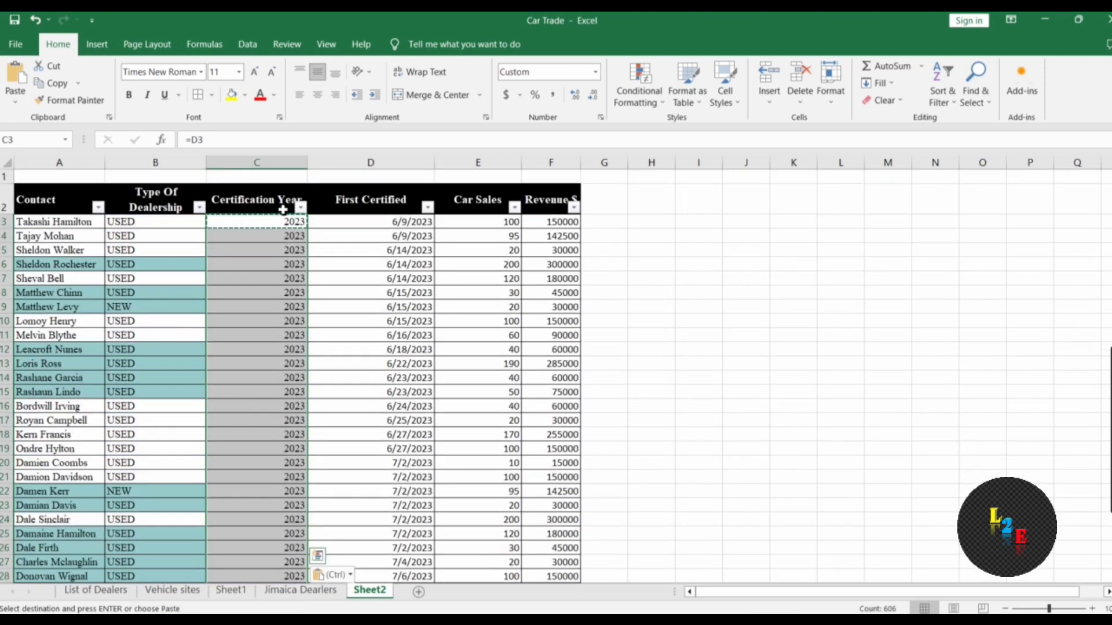
Check which years the Certification Year filter lists, keeping all entries selected
click(305, 240)
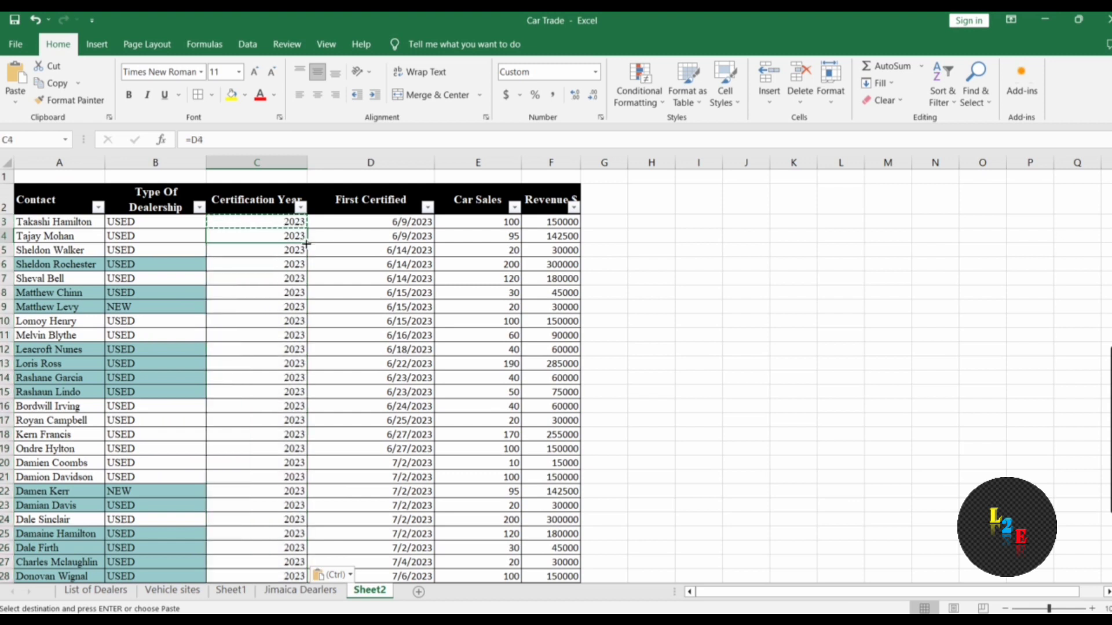
click(300, 207)
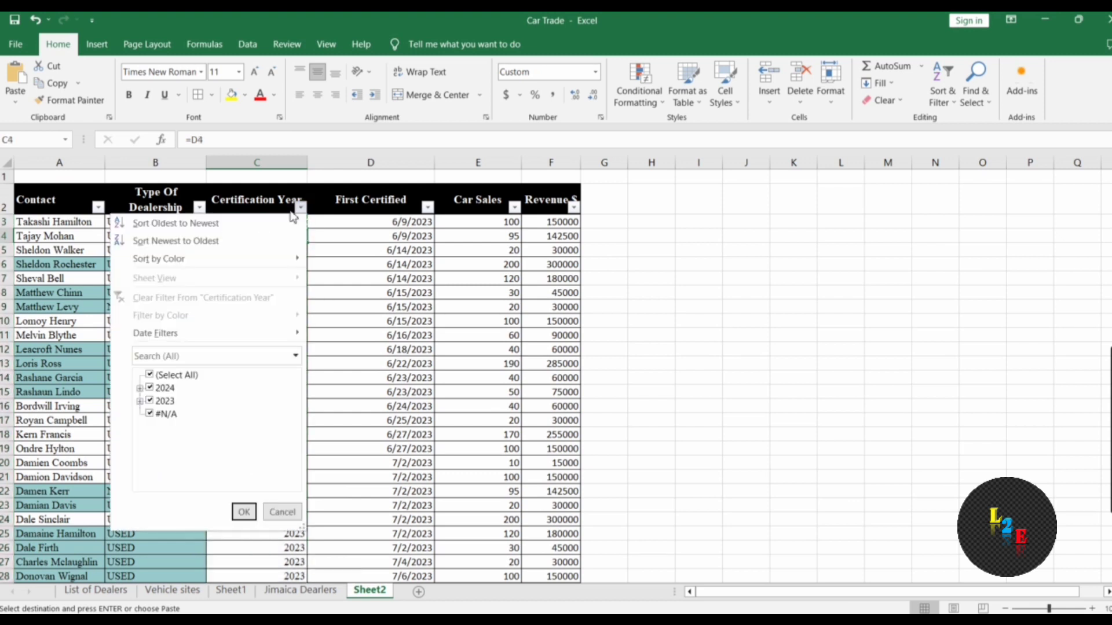
click(243, 513)
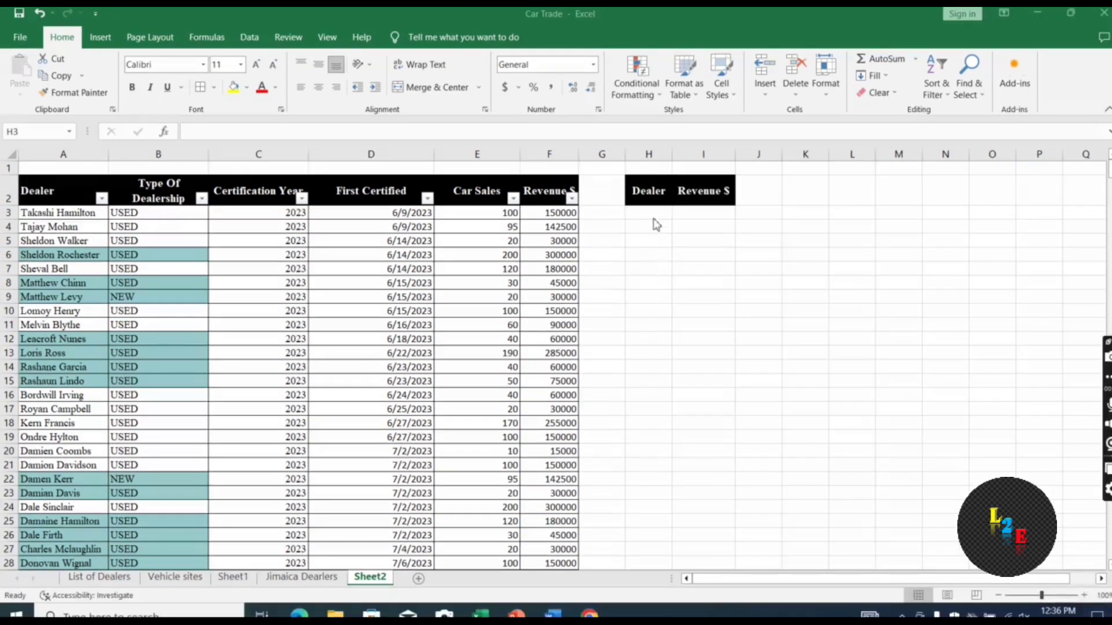
Add cell borders to H3:I3 below the Dealer and Revenue $ headers
click(652, 216)
key(shift+Right)
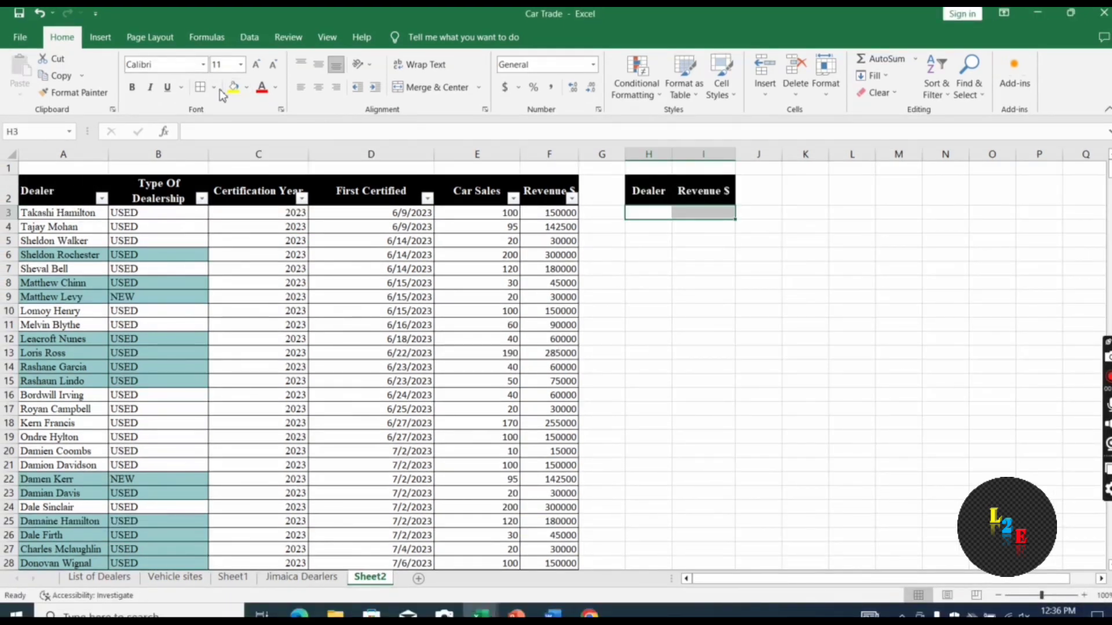
click(200, 90)
click(681, 325)
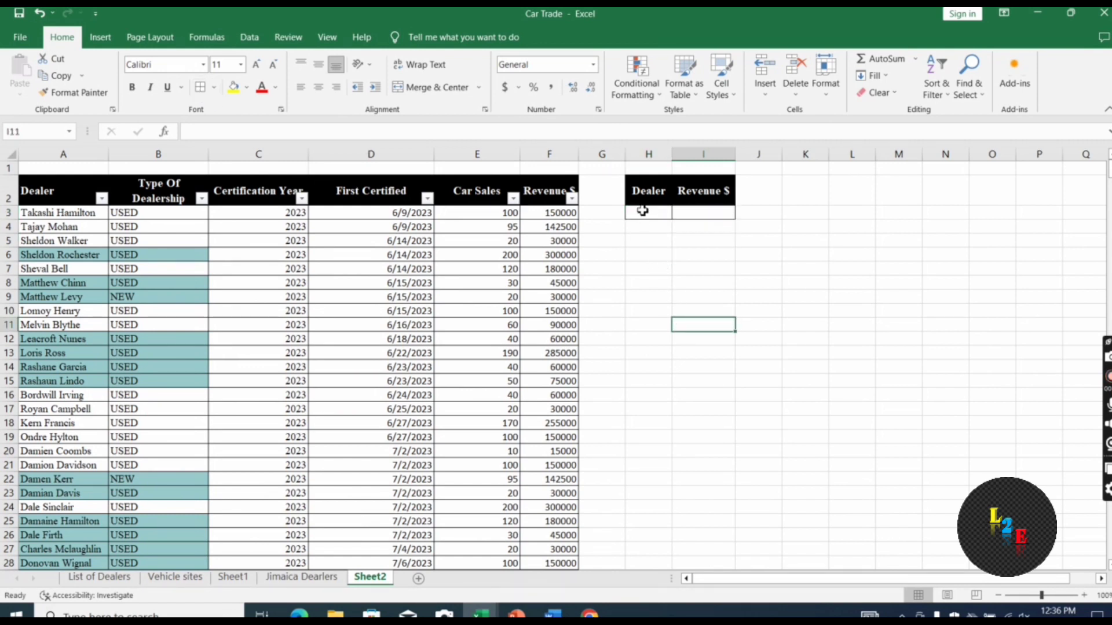
Start a VLOOKUP formula in I3 with H3 as the lookup value and A2:F608 as the table array
click(693, 213)
text(=)
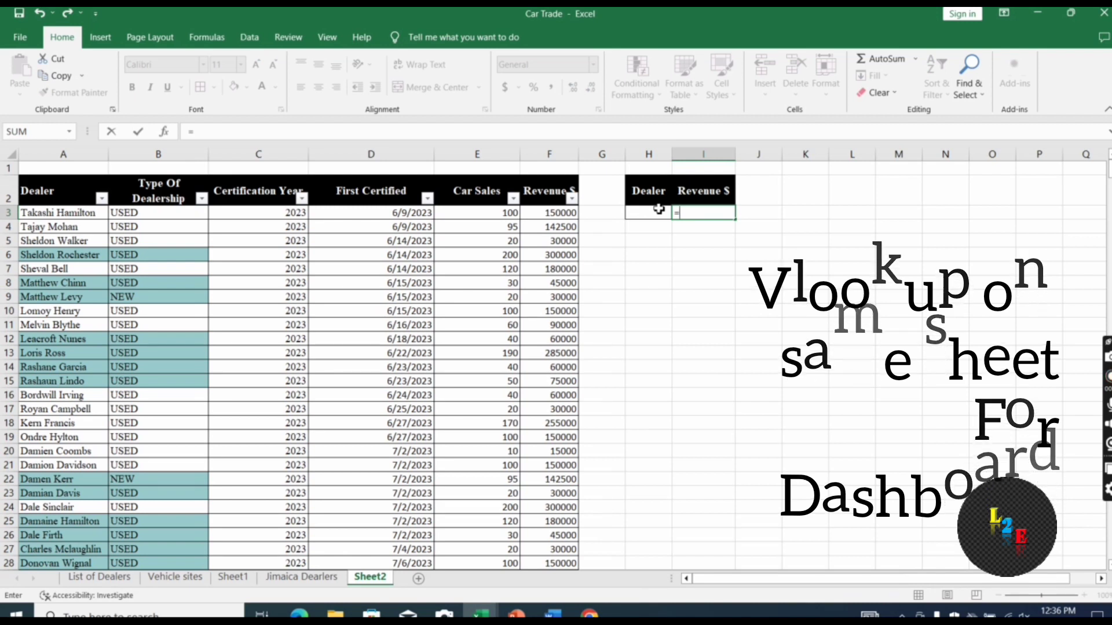
text(vlooku)
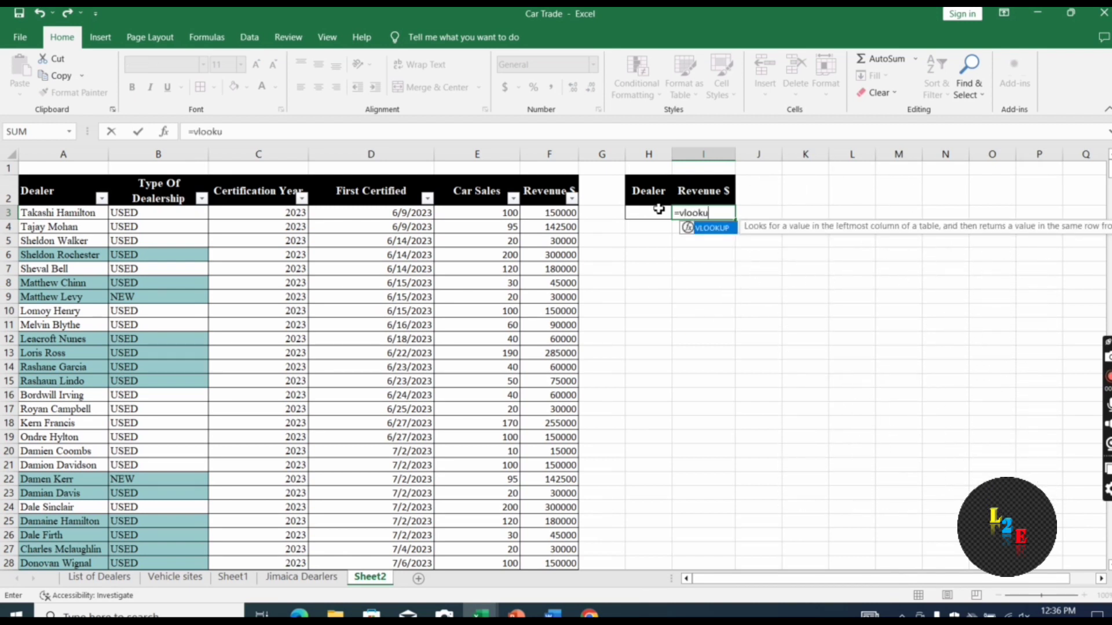
text(p()
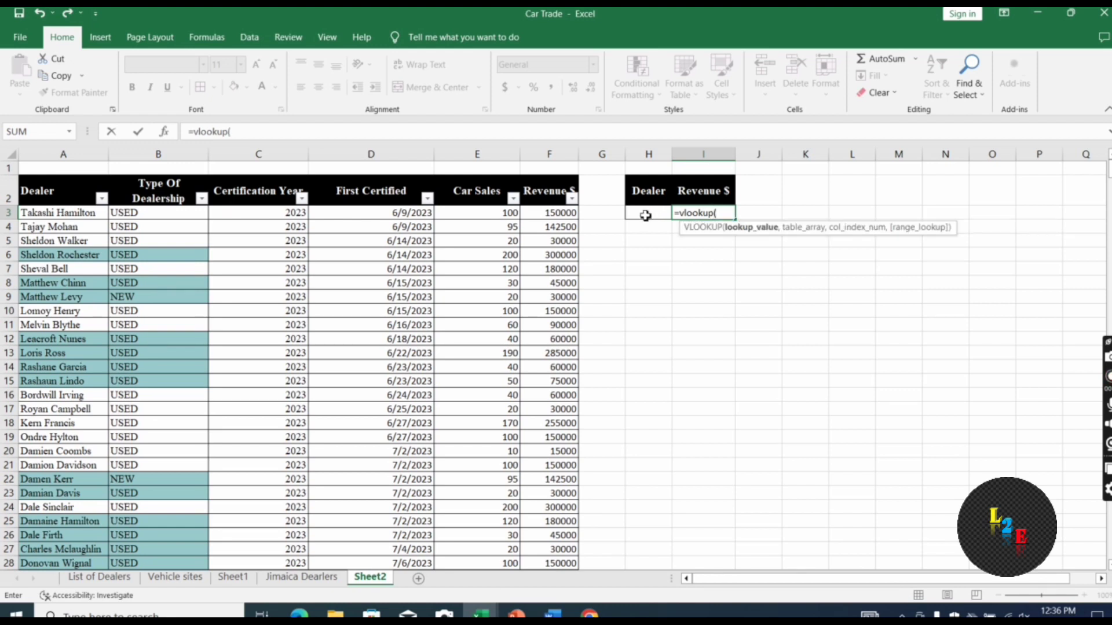
click(645, 216)
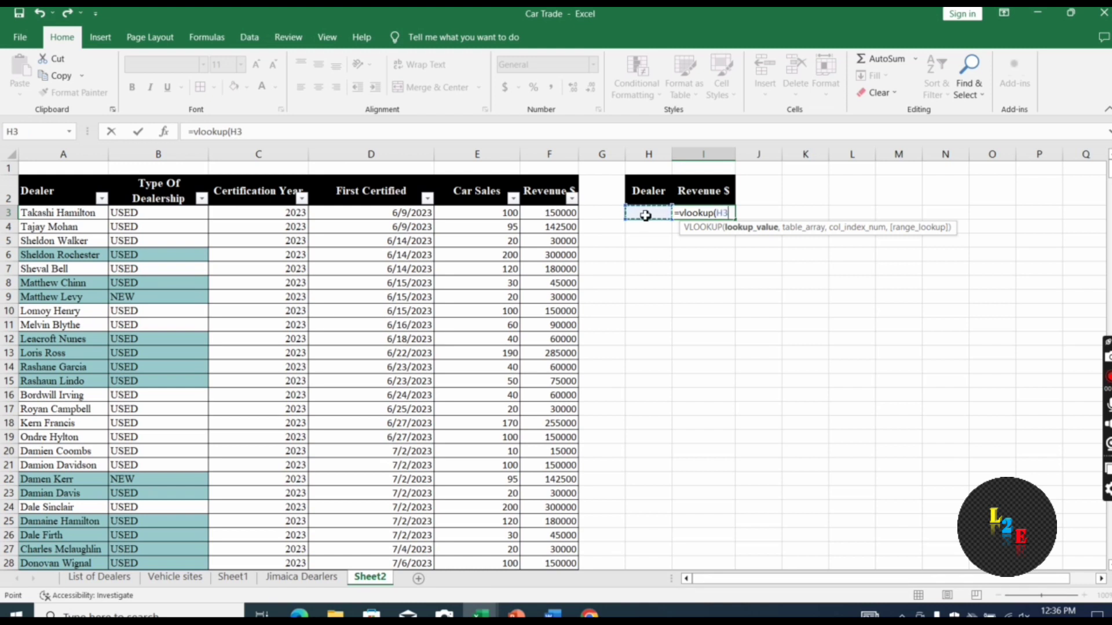
text(,)
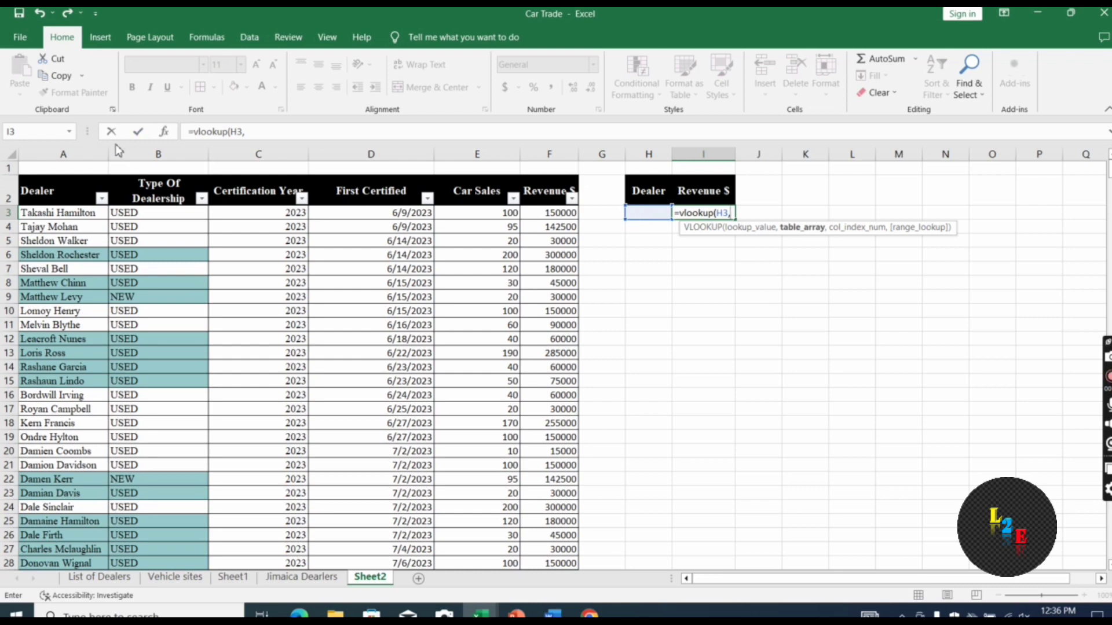
click(58, 199)
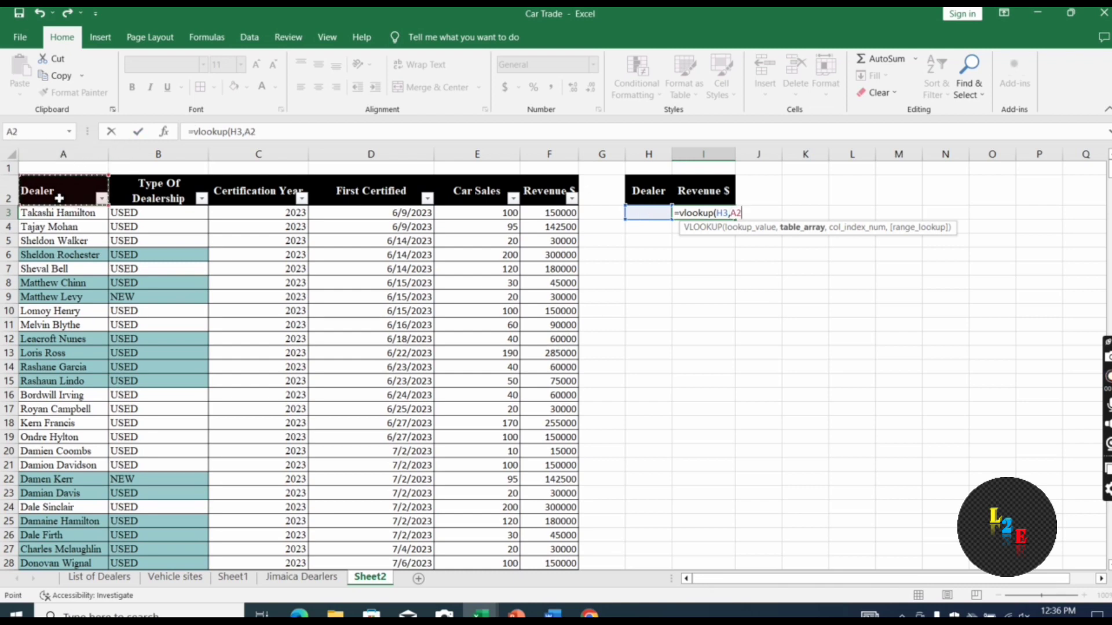
key(ctrl+shift+Right)
key(ctrl+shift+Down)
text(,)
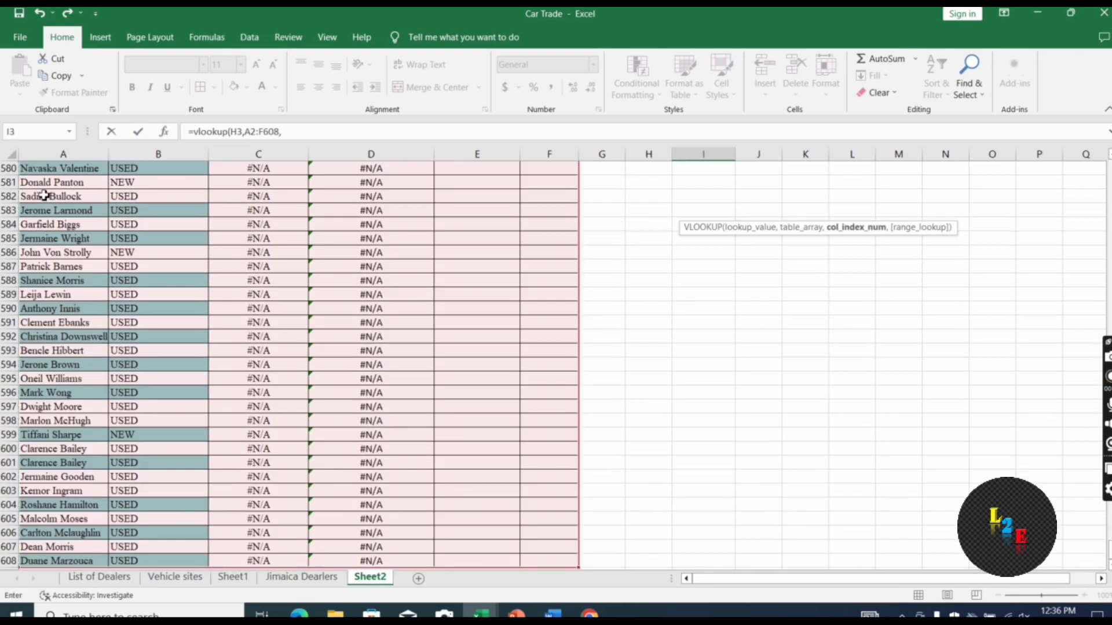
Complete the I3 VLOOKUP with column index 6 and FALSE for an exact match
key(F2)
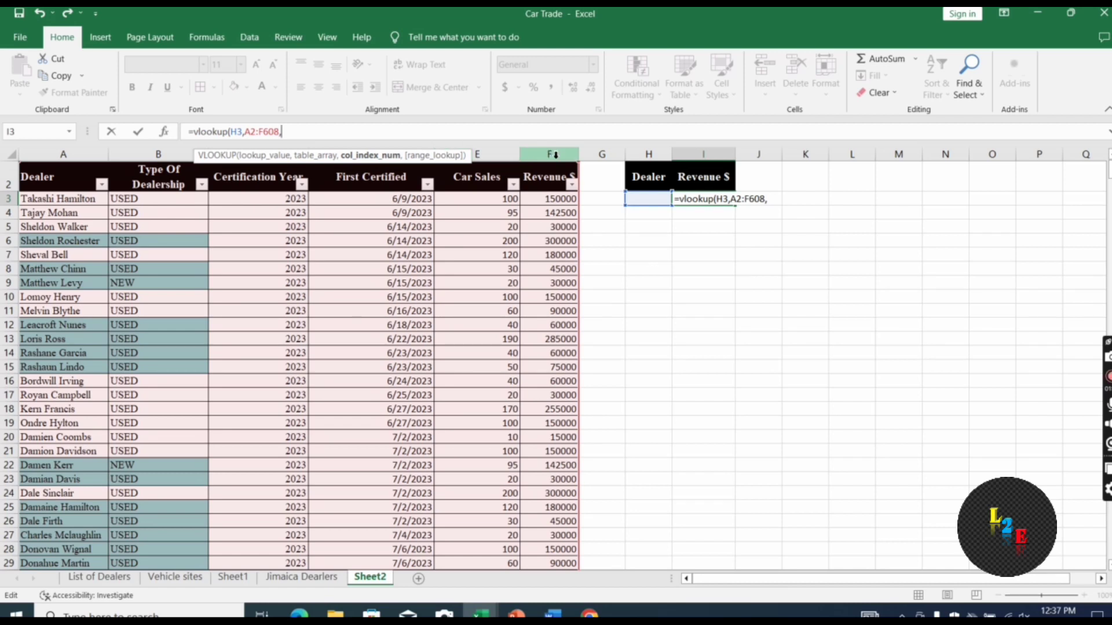
click(414, 133)
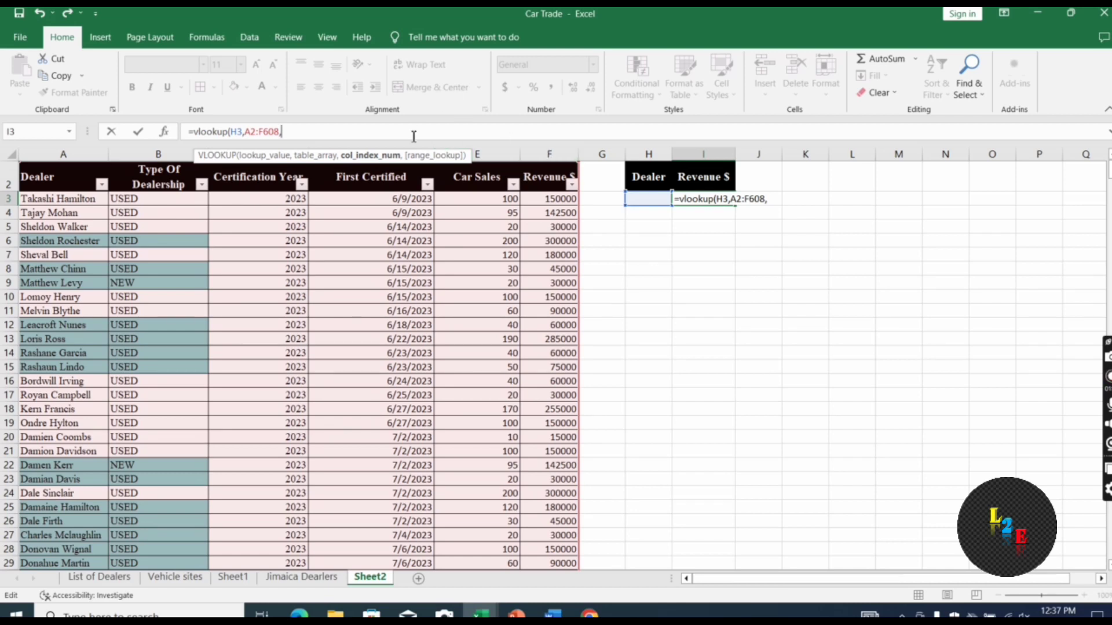
text(6,)
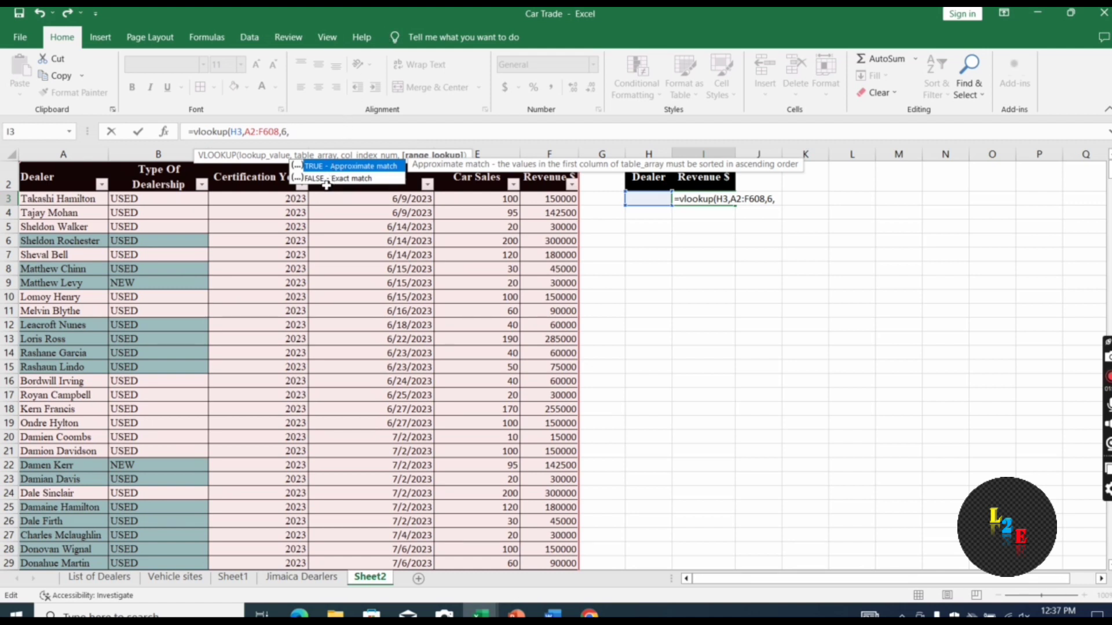
double_click(324, 179)
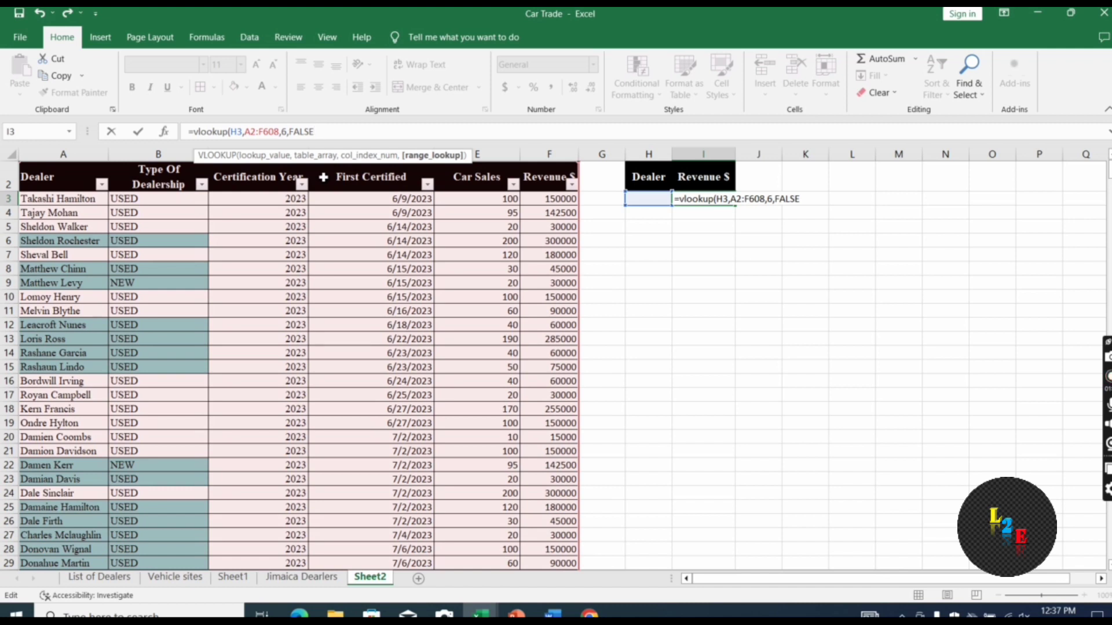
text())
key(Return)
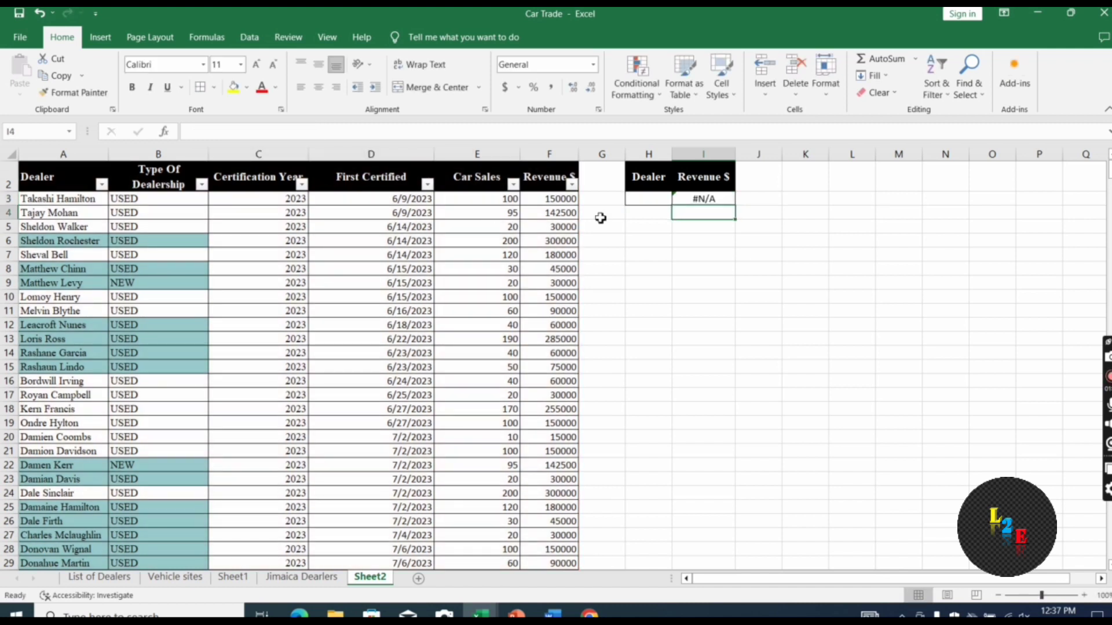
Copy the dealer name from A3 into H3 and autofit column H to it
click(65, 200)
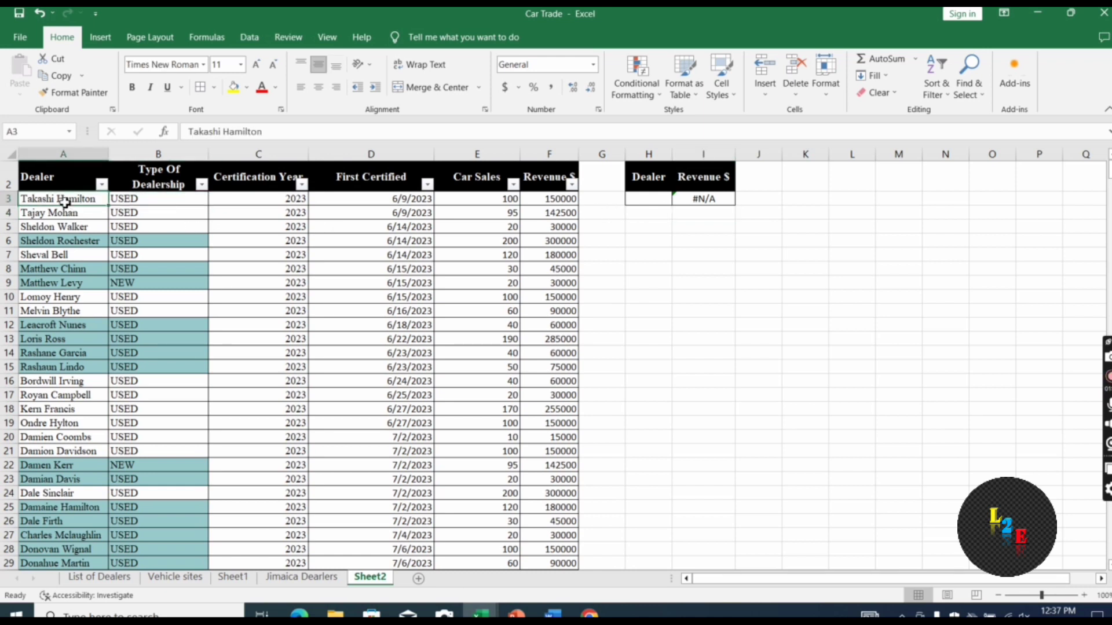
key(ctrl+c)
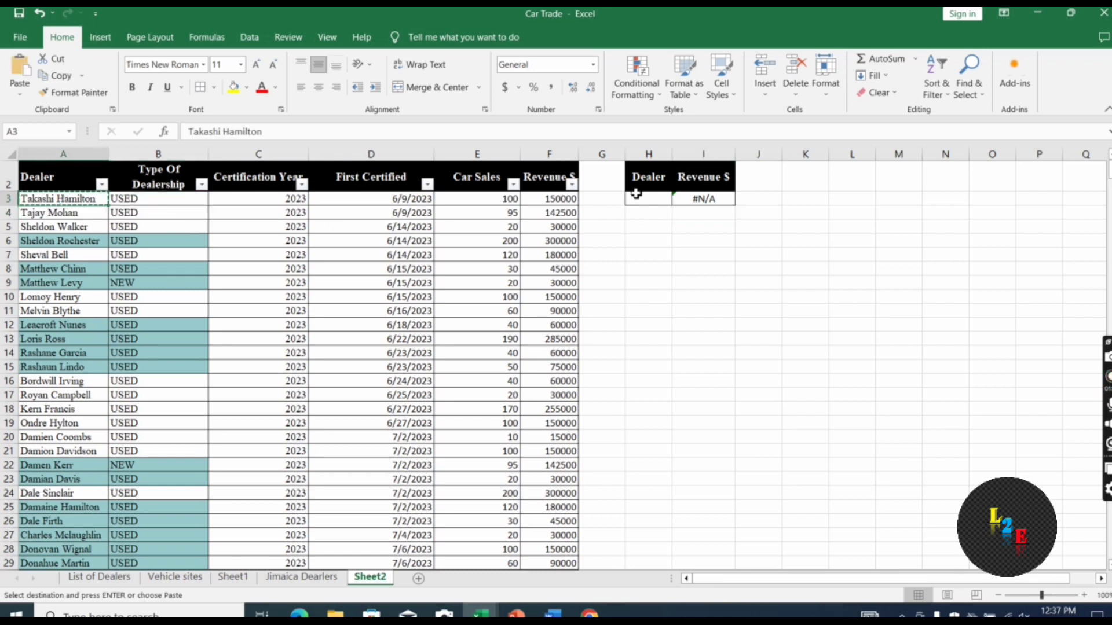
click(638, 201)
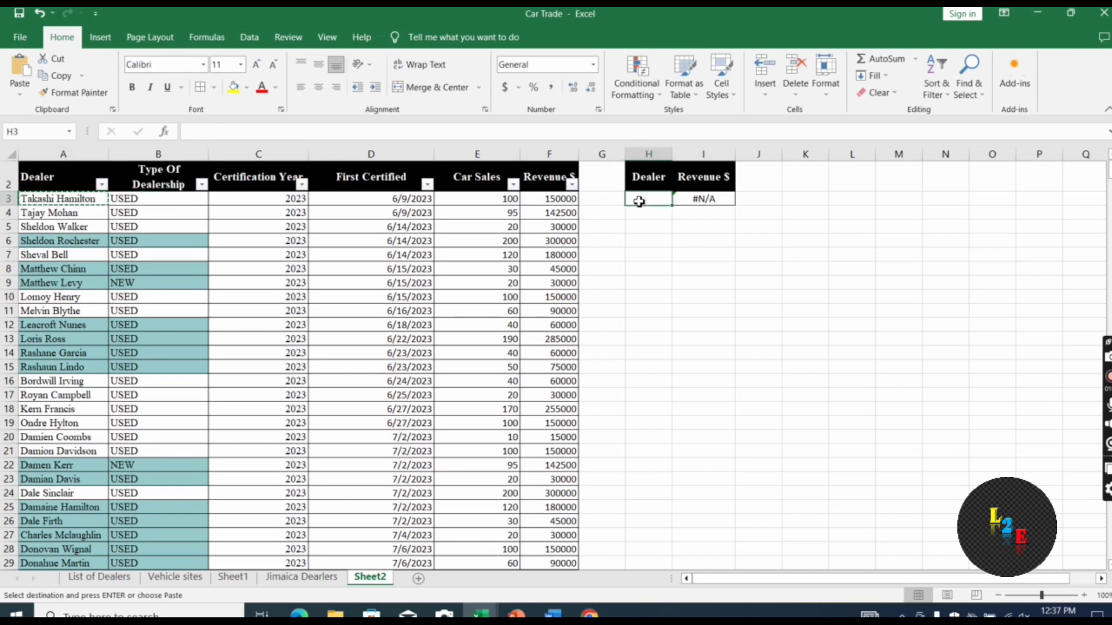
key(ctrl+v)
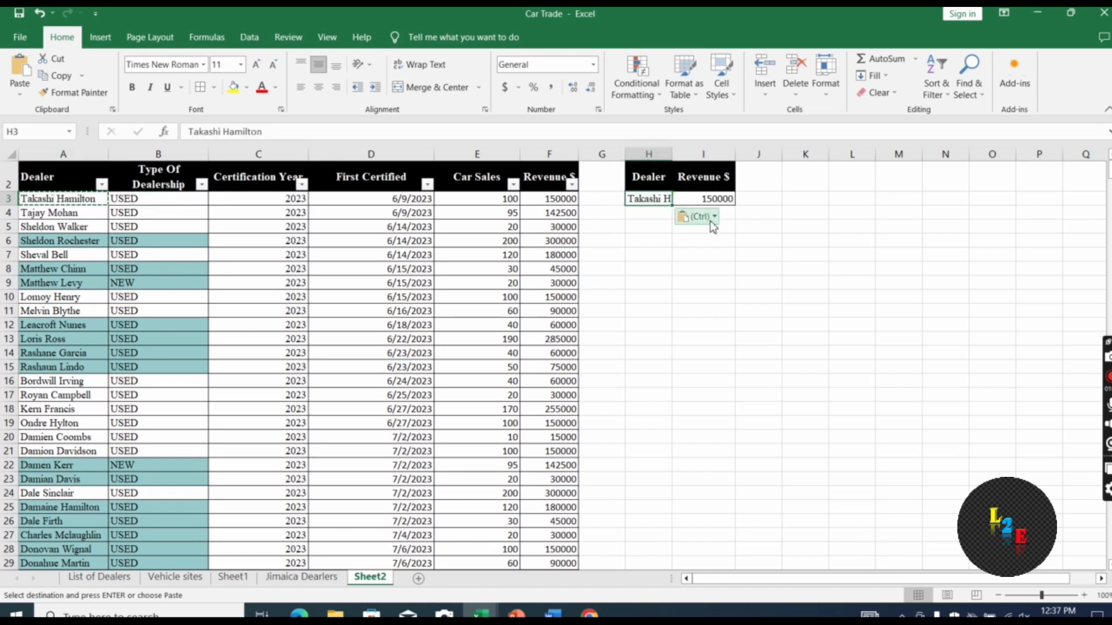
double_click(678, 151)
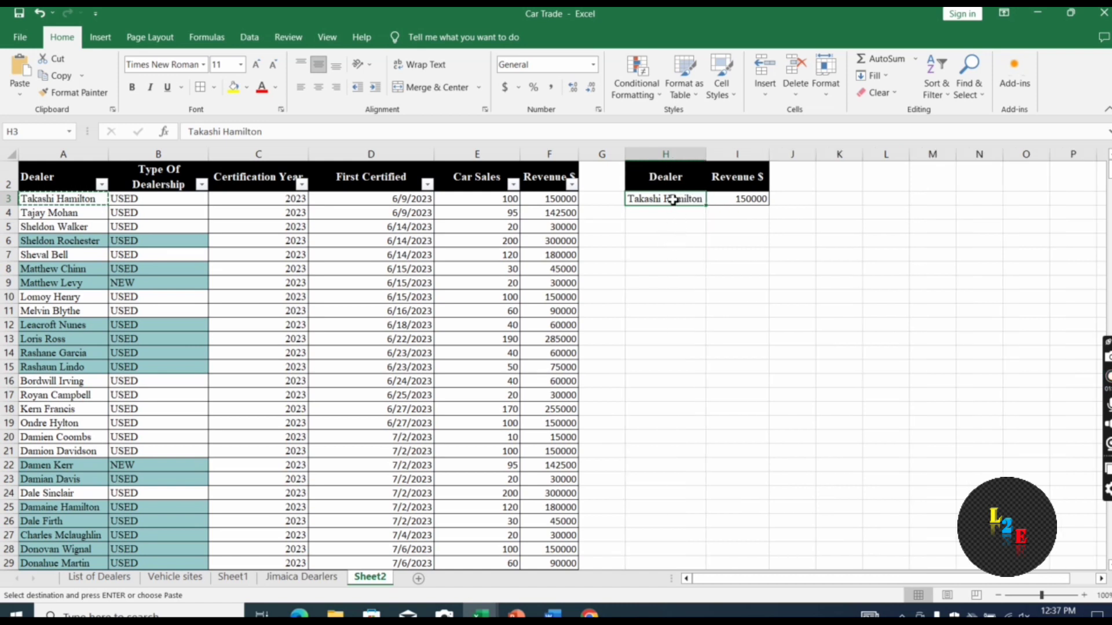
Copy the dealer and revenue lookup in H3:I3 down to rows 4 through 8
drag(672, 199, 746, 202)
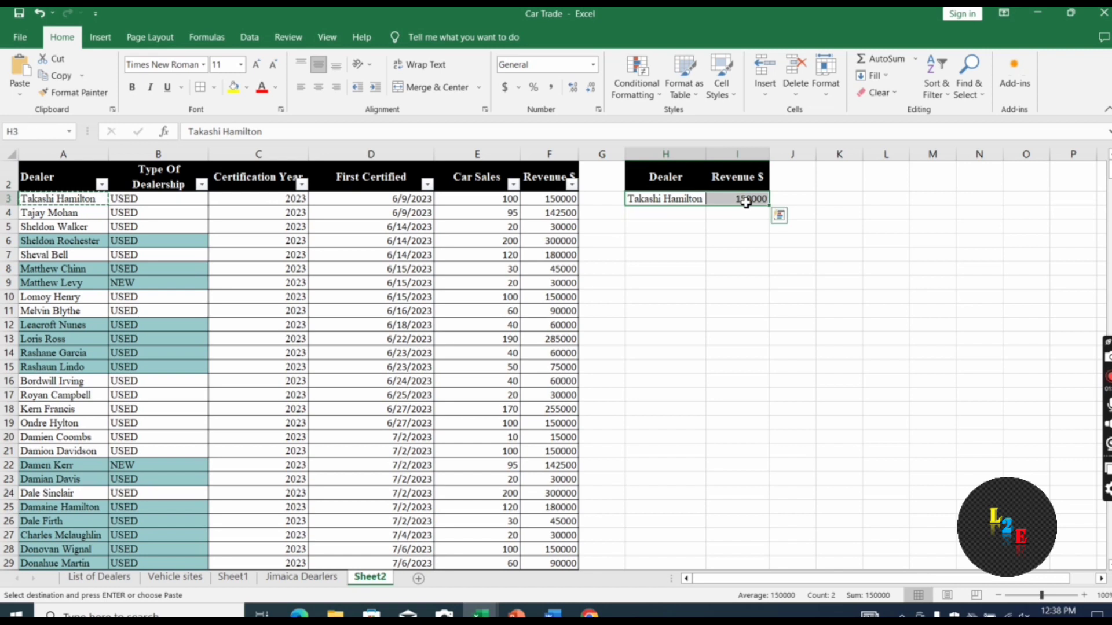
key(ctrl+c)
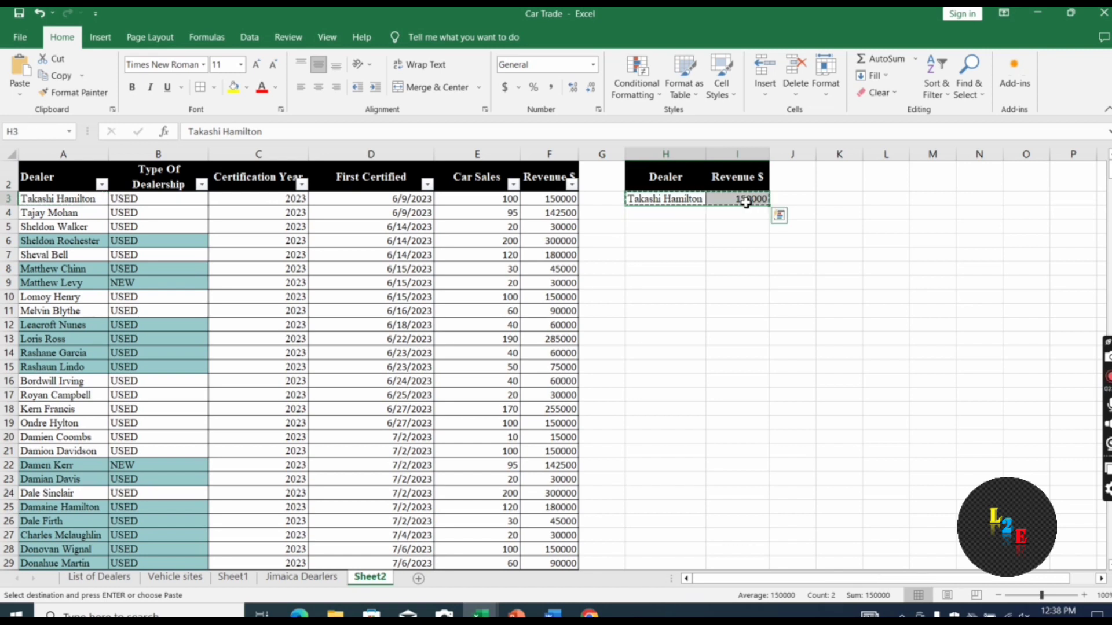
key(Down)
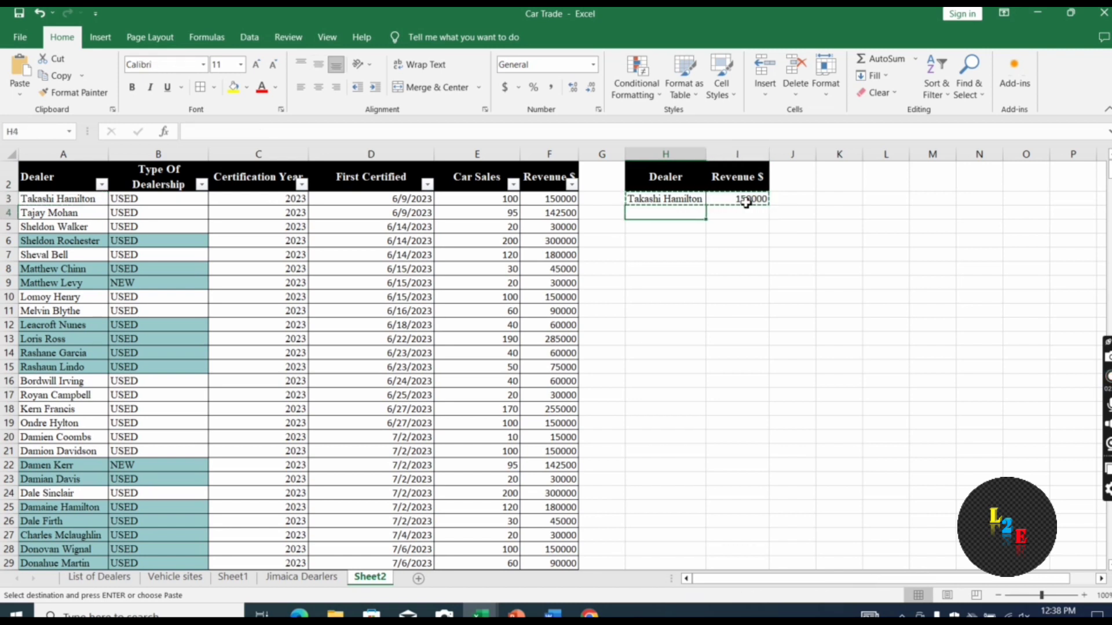
key(shift+Down)
key(shift+Down)
key(shift+Down)
key(shift+Down)
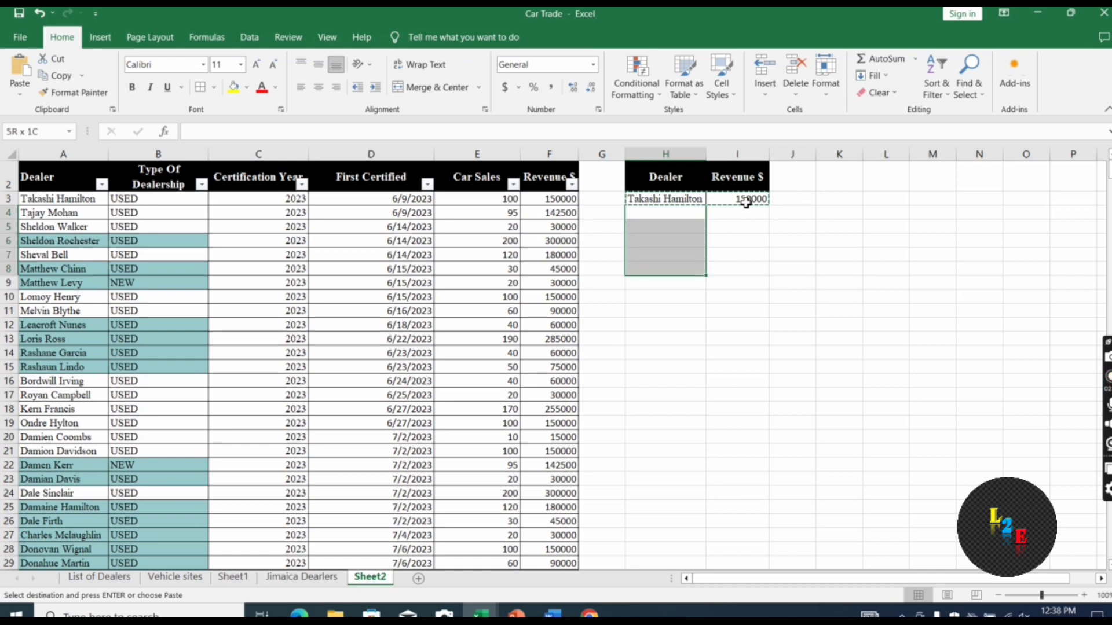
key(ctrl+v)
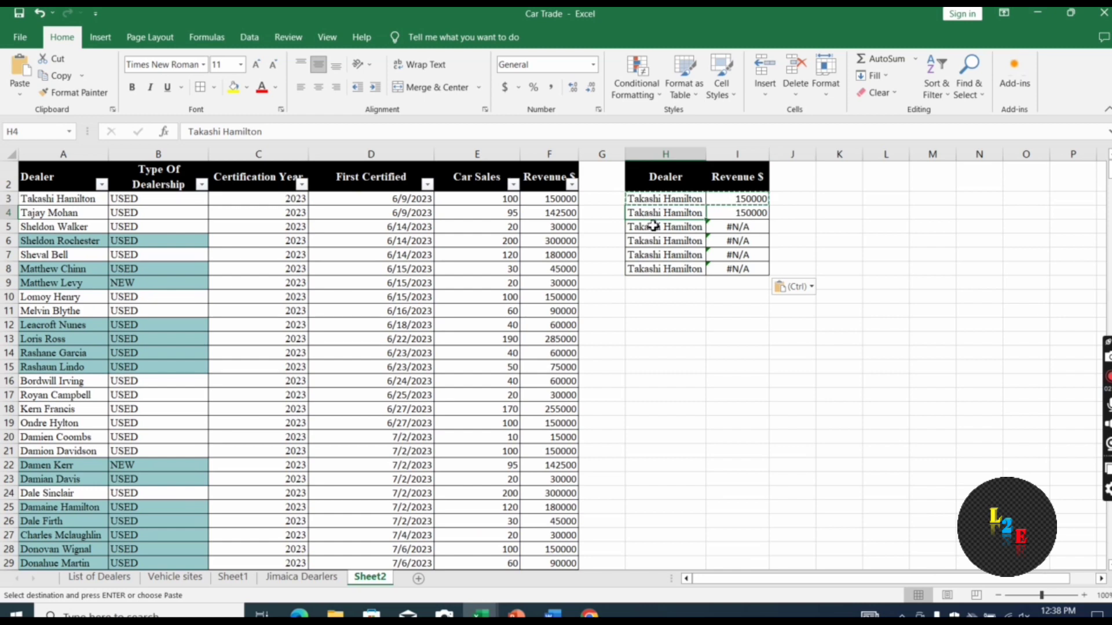
Inspect the lookup formulas in I4 and I5 to compare their table array references
click(653, 226)
double_click(739, 212)
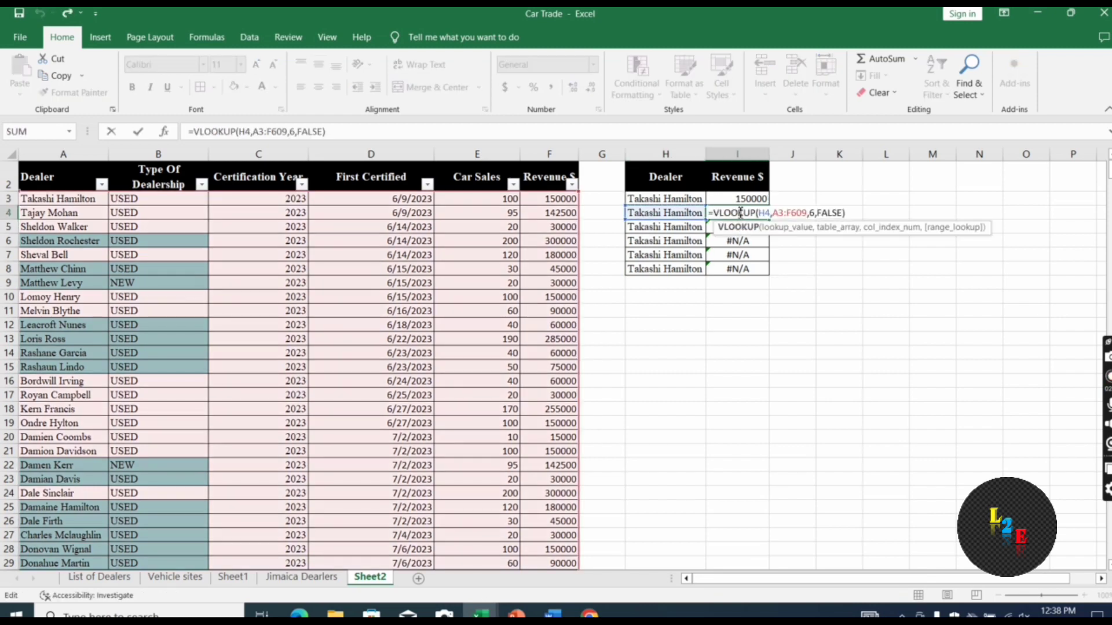
key(Return)
double_click(735, 226)
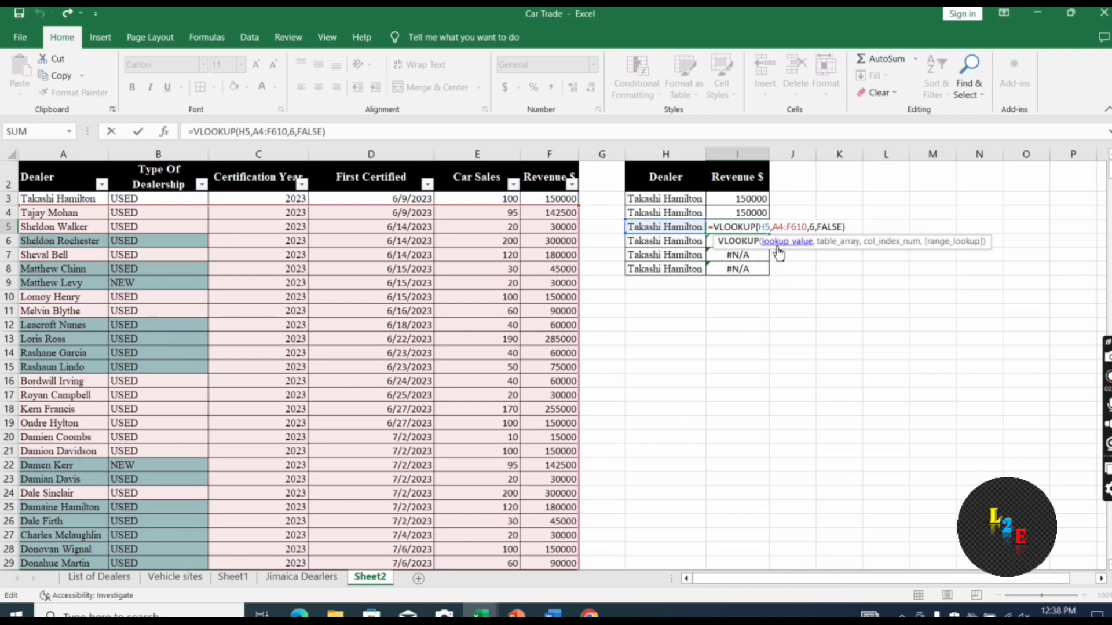
drag(838, 174, 756, 215)
click(755, 215)
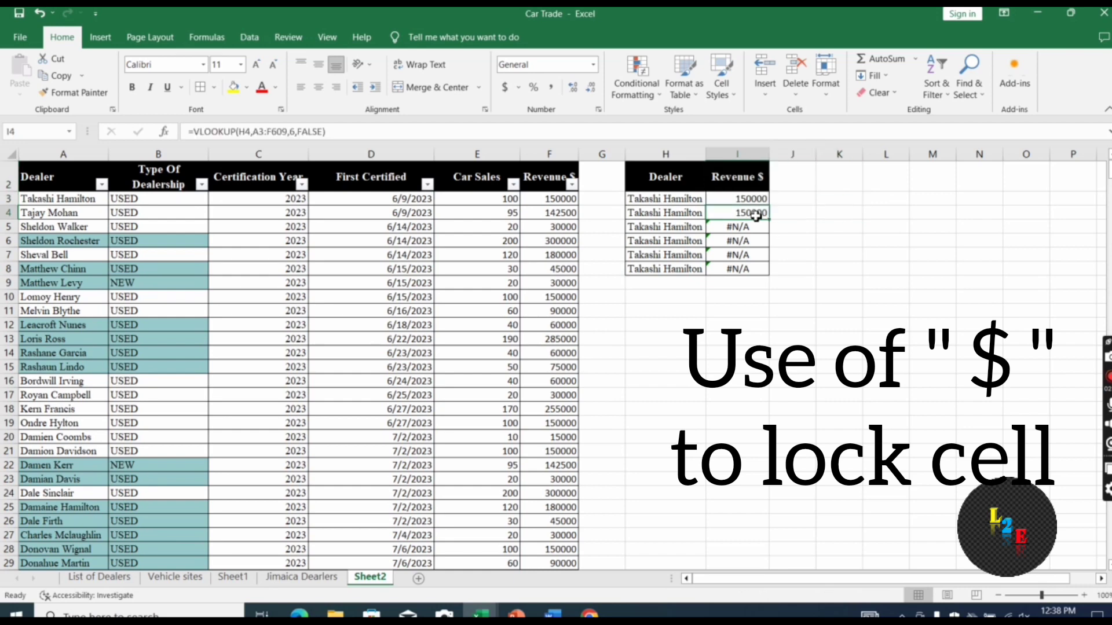
Clear the copied formulas in I4:I8 and lock the table array in I3's VLOOKUP as $A$2:$F$608
drag(756, 215, 753, 268)
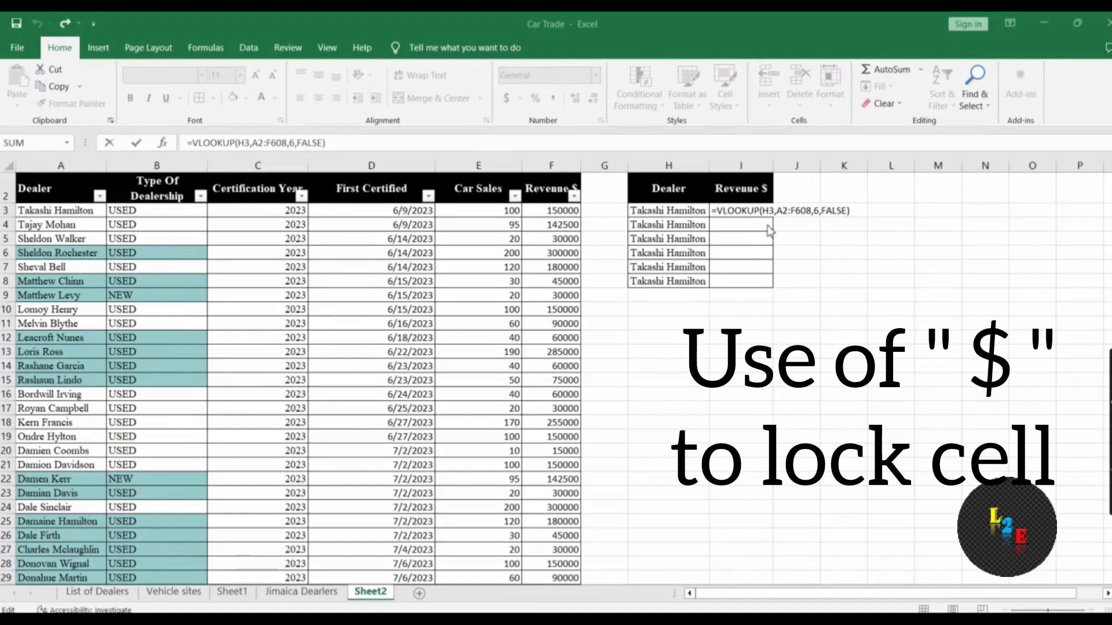
click(780, 210)
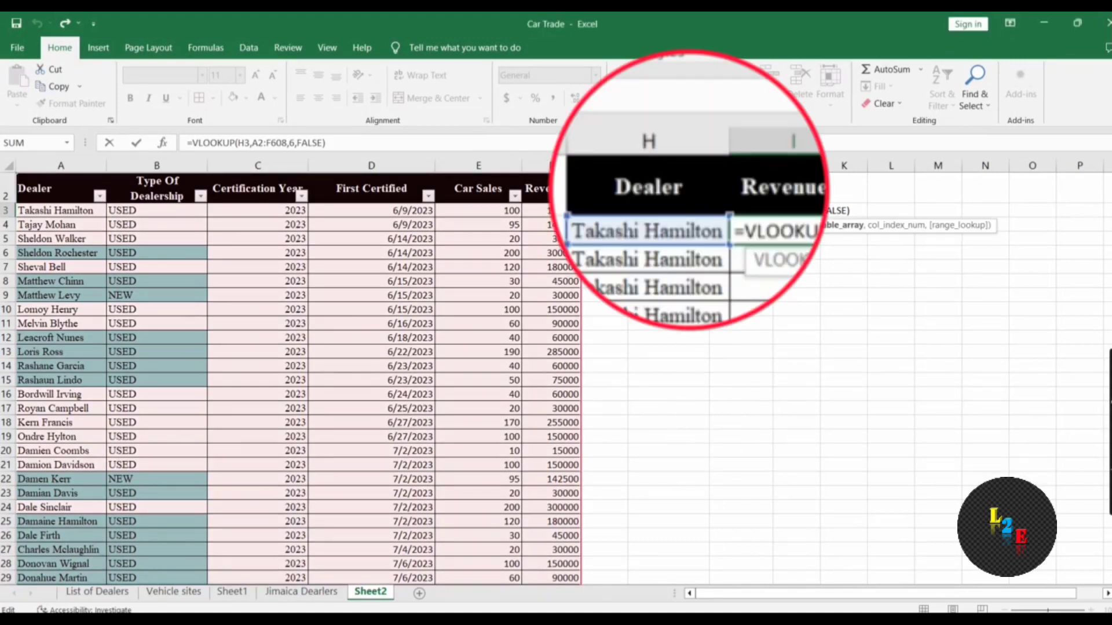
text($)
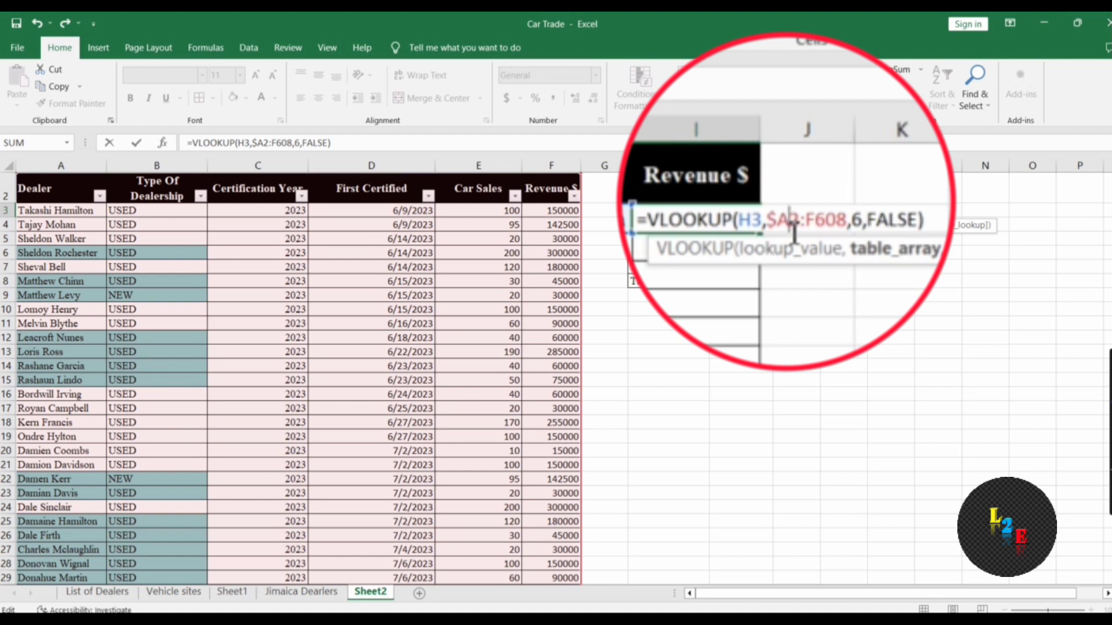
text($)
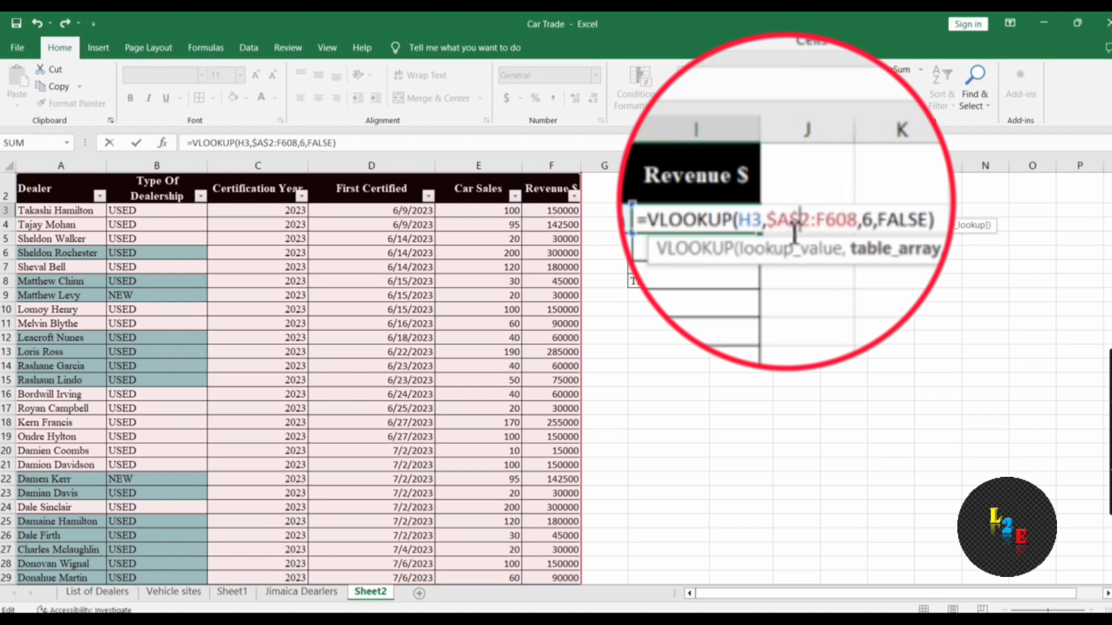
click(822, 223)
text($)
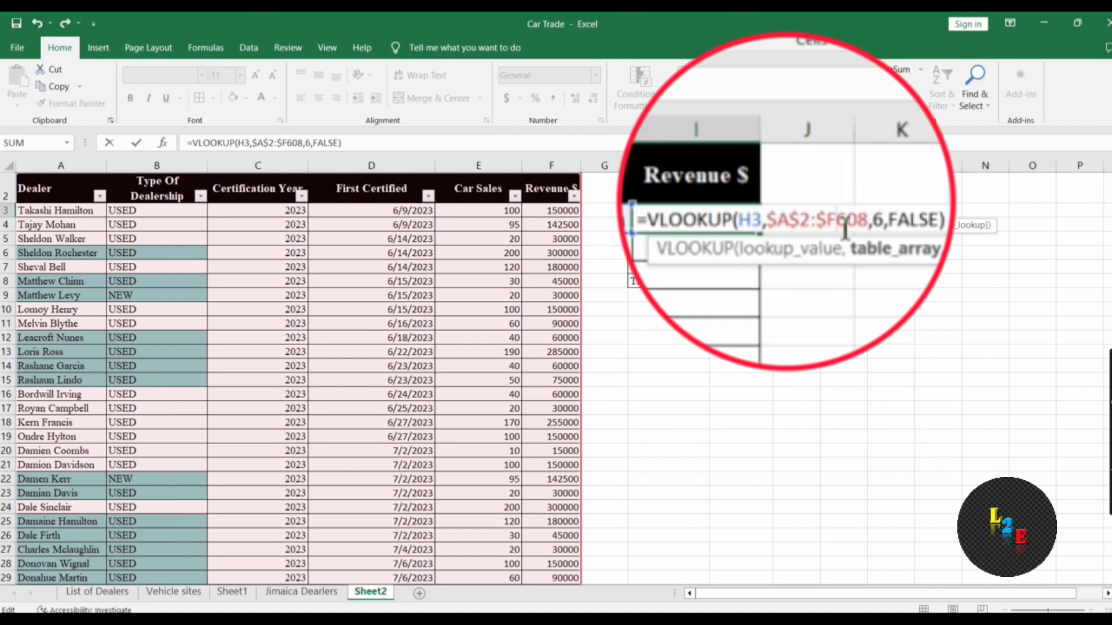
click(845, 226)
text($)
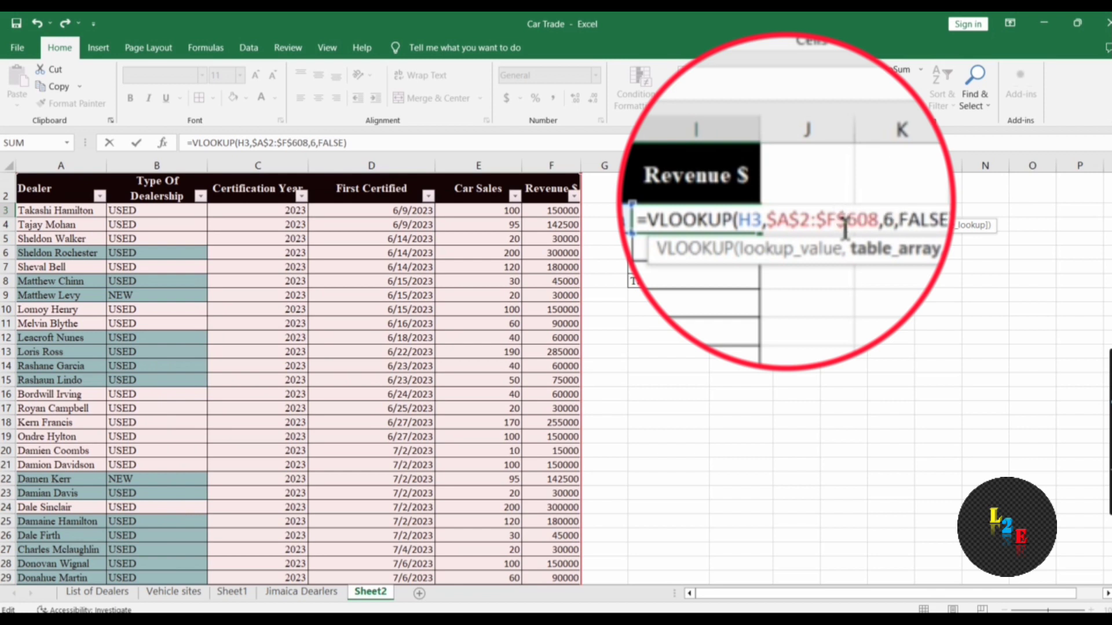
key(Return)
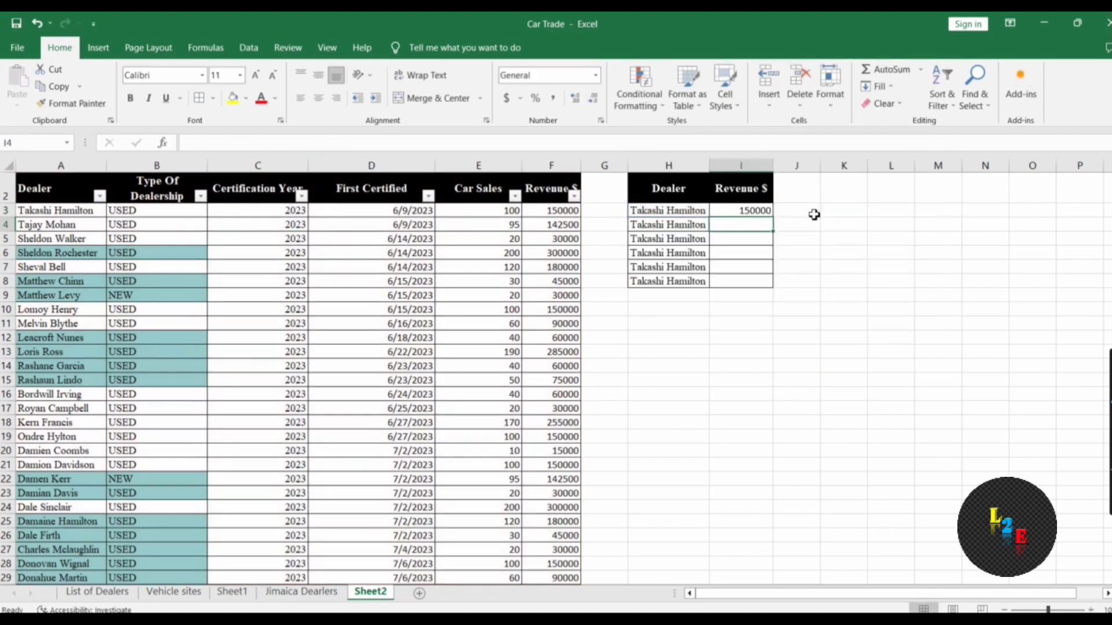
Copy the locked-range VLOOKUP formula from I3 down to I4:I8
click(751, 212)
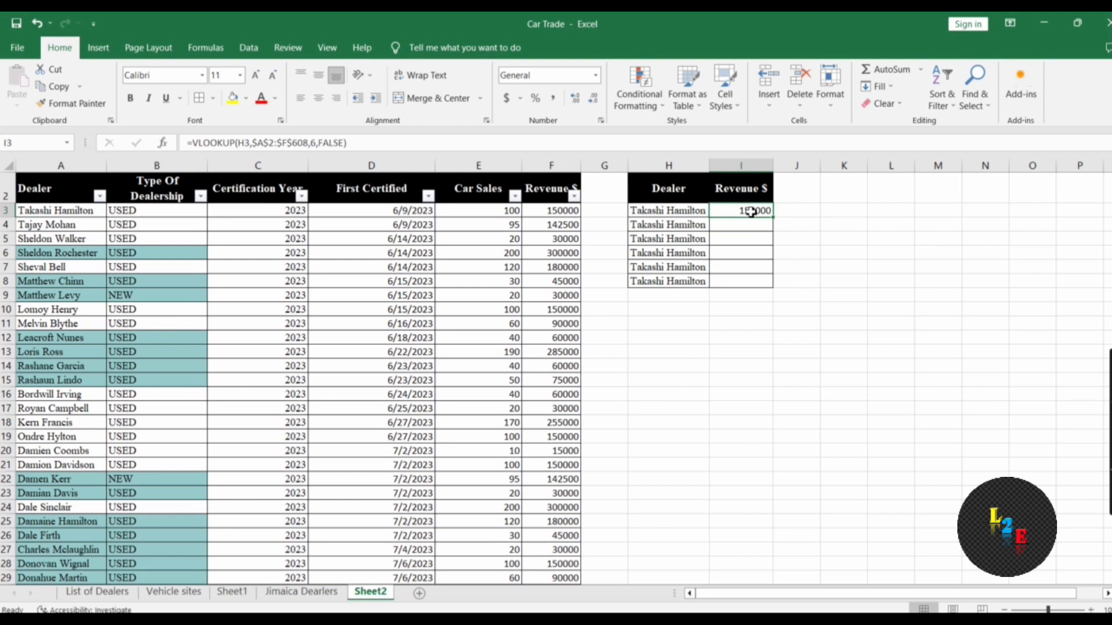
key(ctrl+c)
key(Down)
key(shift+Down)
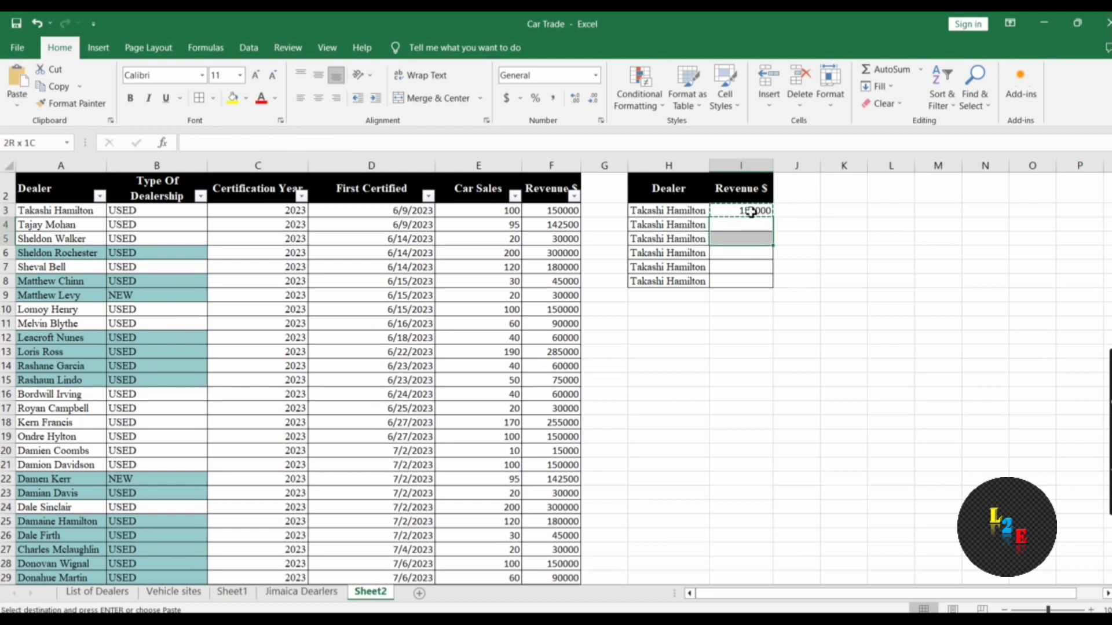
key(shift+Down)
key(shift+Down)
key(shift+Down)
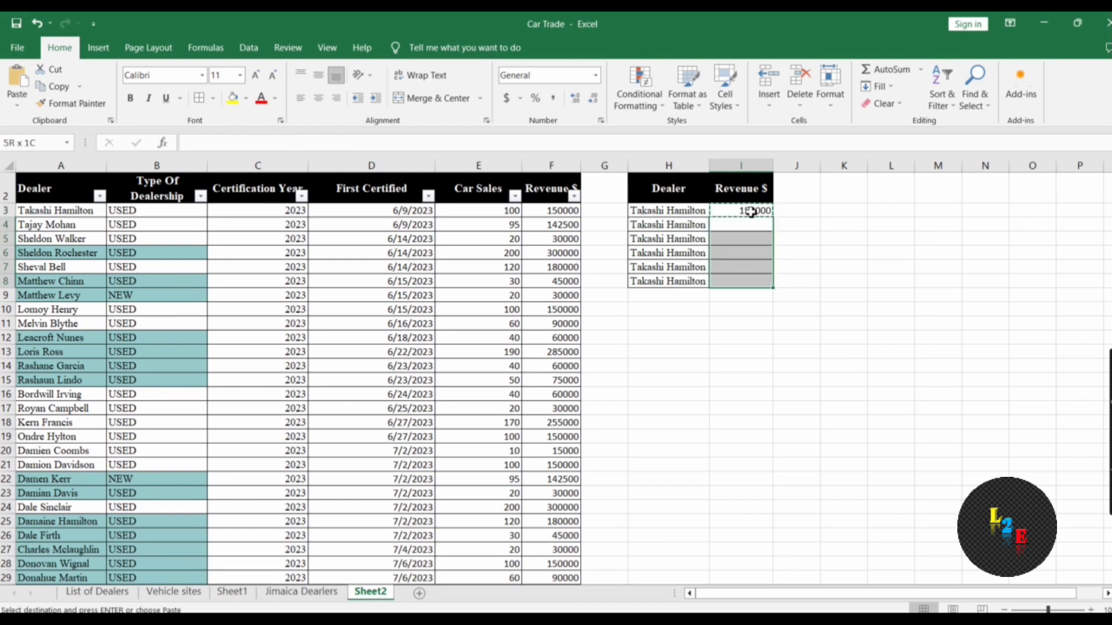
key(ctrl+v)
click(737, 336)
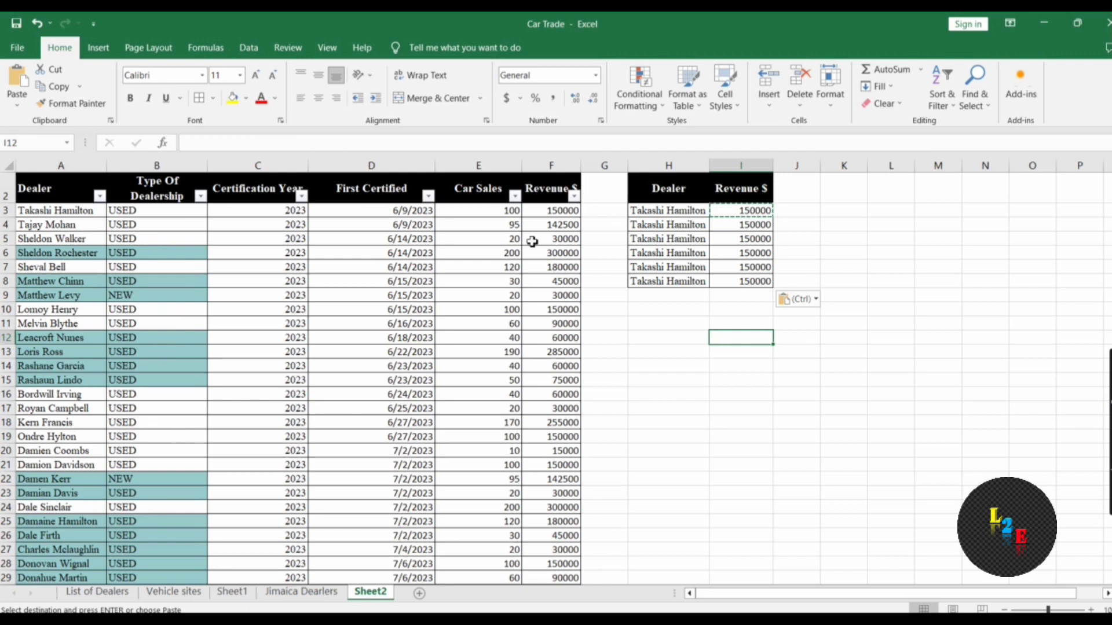
Replace the dealers in H4 and H5 with the names copied from A10 and A11
click(32, 310)
key(ctrl+c)
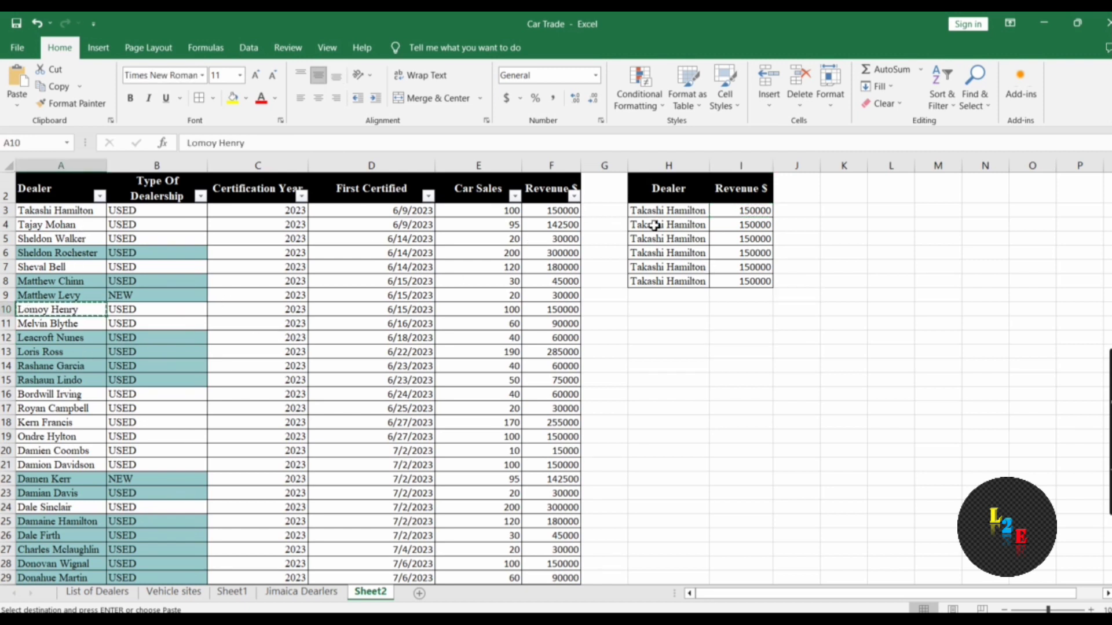
click(665, 225)
key(ctrl+v)
click(724, 225)
click(60, 322)
key(ctrl+c)
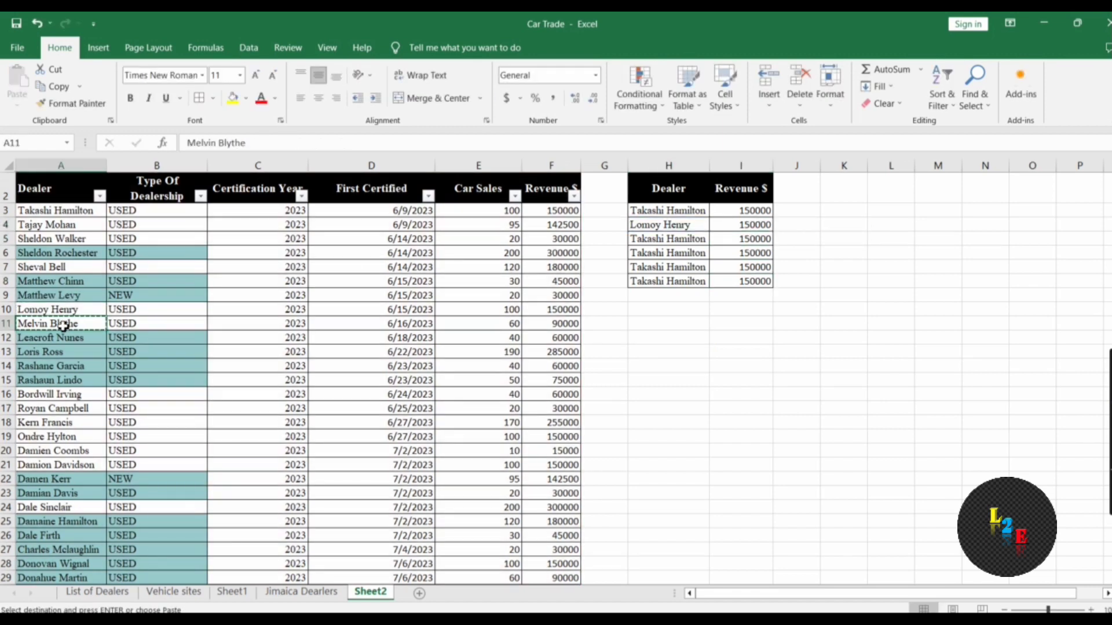
click(645, 240)
key(ctrl+v)
Replace the dealers in H6 and H7 with the names copied from A17 and A24
click(46, 411)
key(ctrl+c)
click(645, 253)
key(ctrl+v)
click(64, 437)
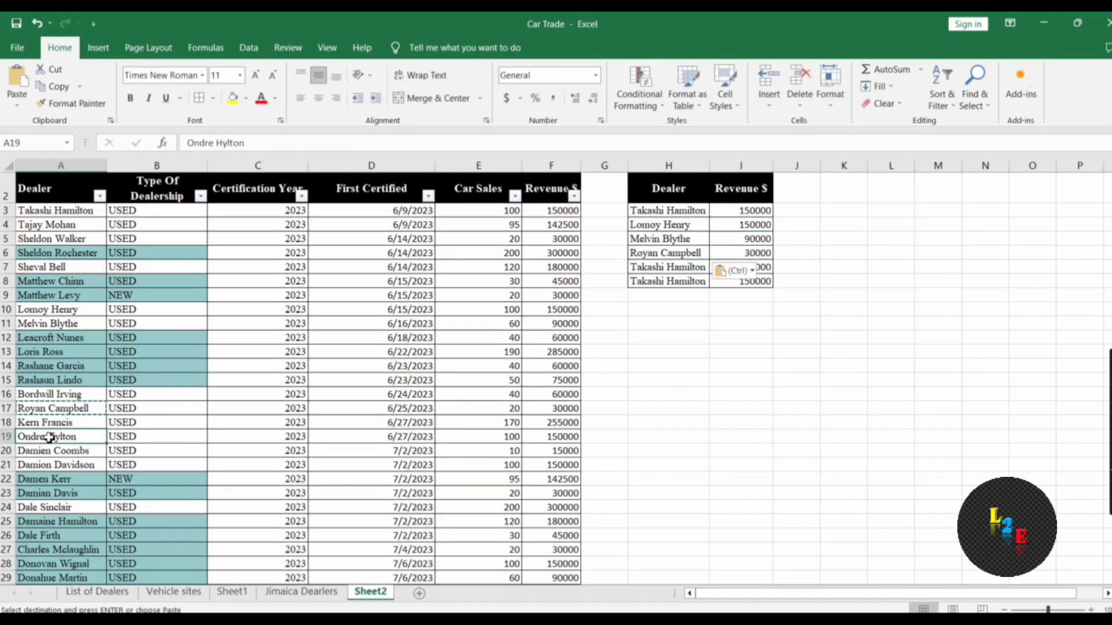
click(35, 506)
key(ctrl+v)
key(ctrl+z)
key(ctrl+c)
click(650, 266)
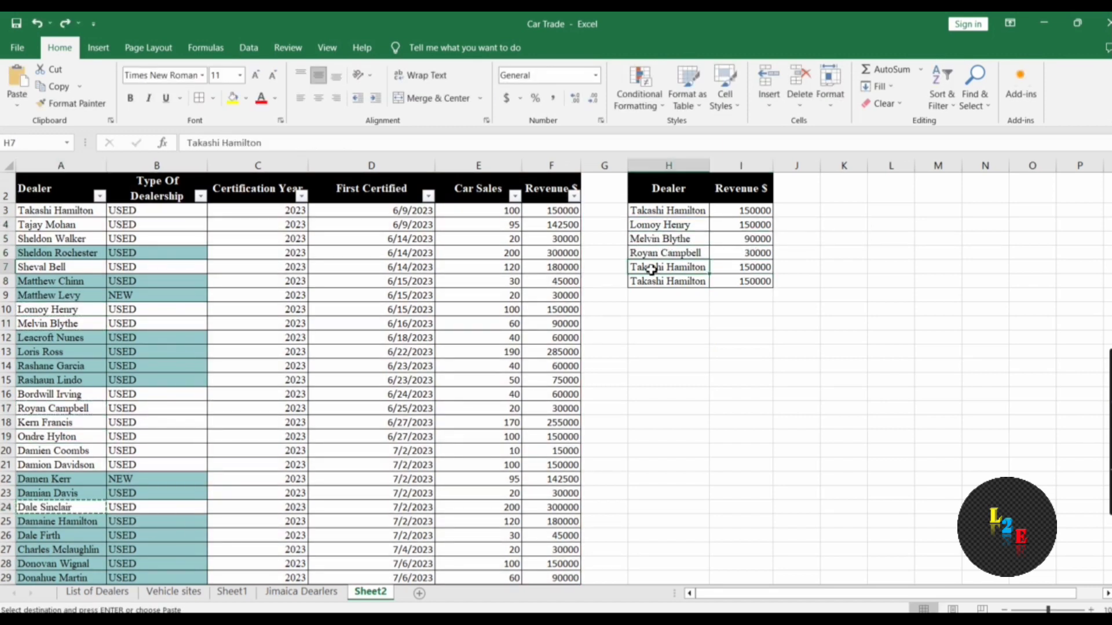
key(ctrl+v)
Replace the dealer in H8 with the name copied from A27
click(58, 549)
key(ctrl+c)
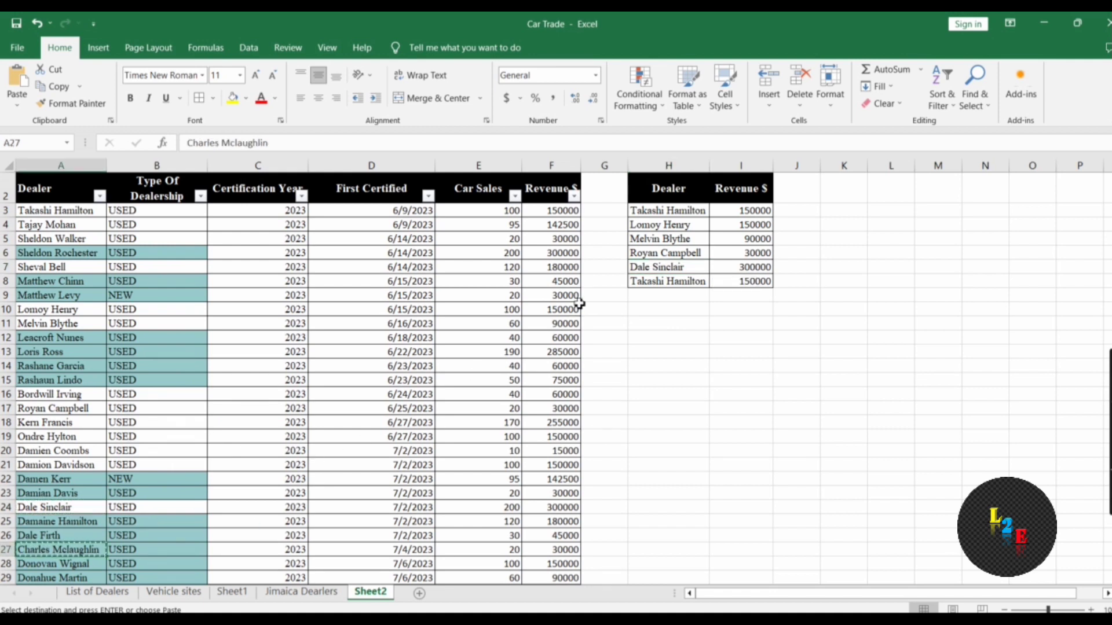
click(645, 281)
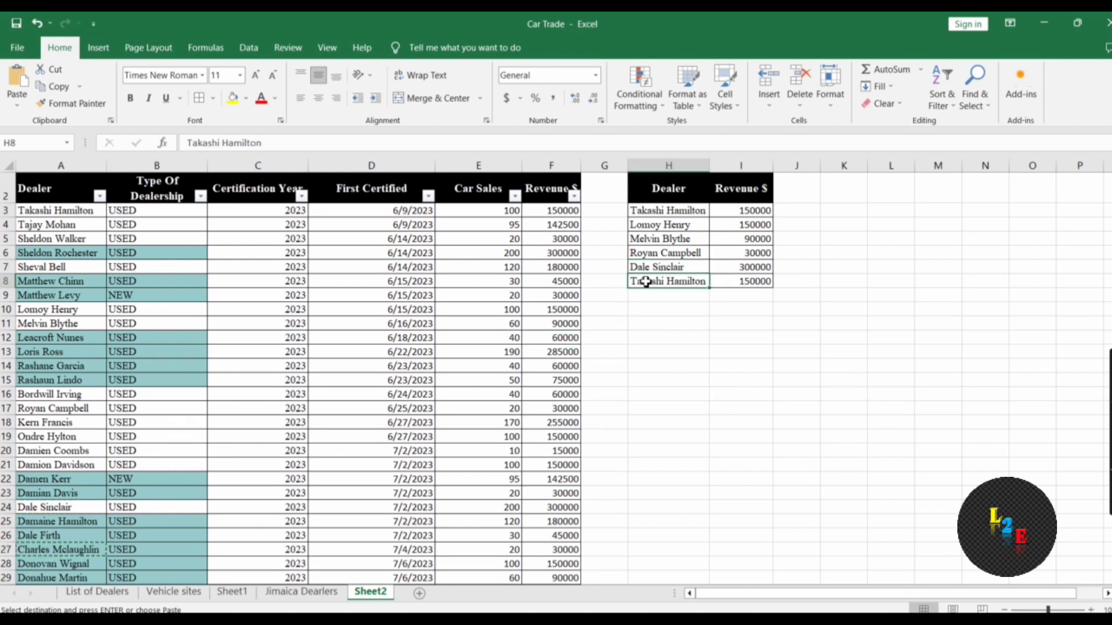
key(ctrl+v)
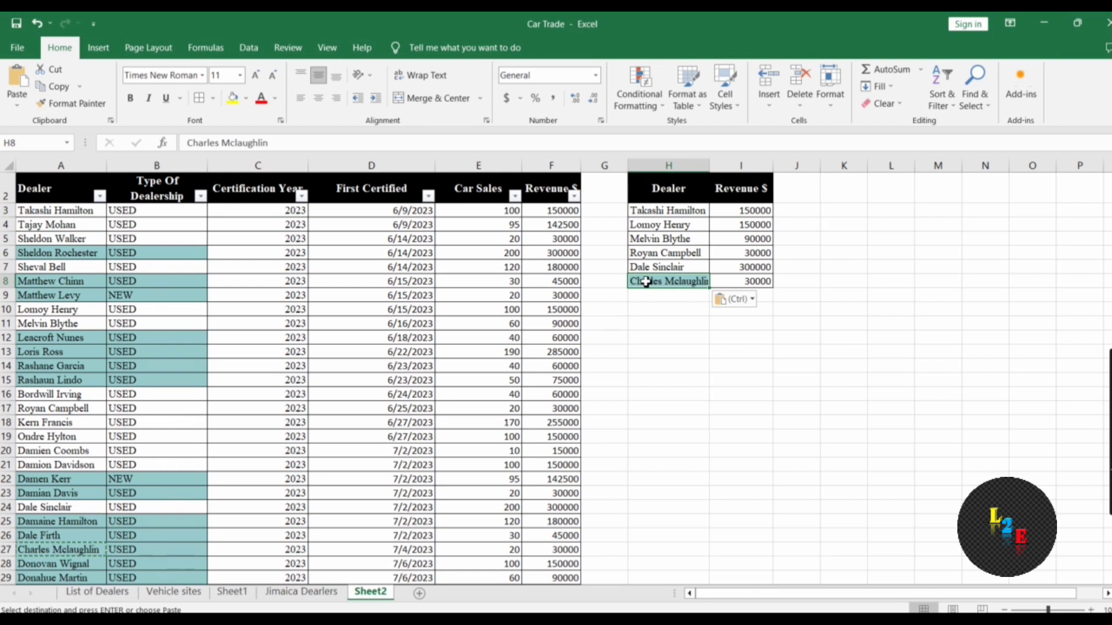
click(708, 348)
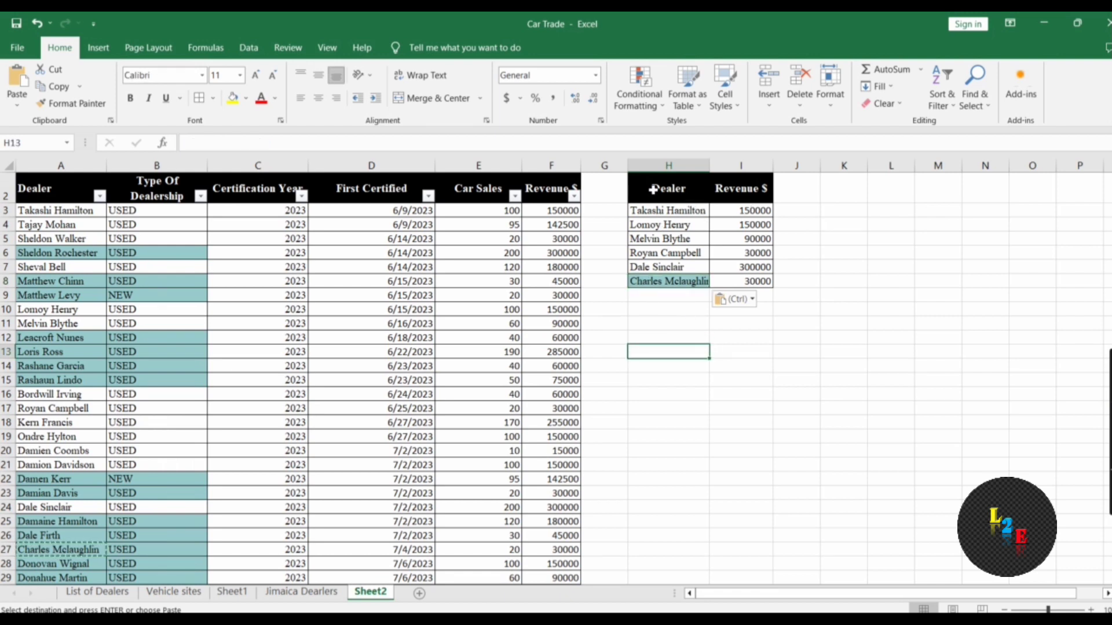
key(Up)
key(Up)
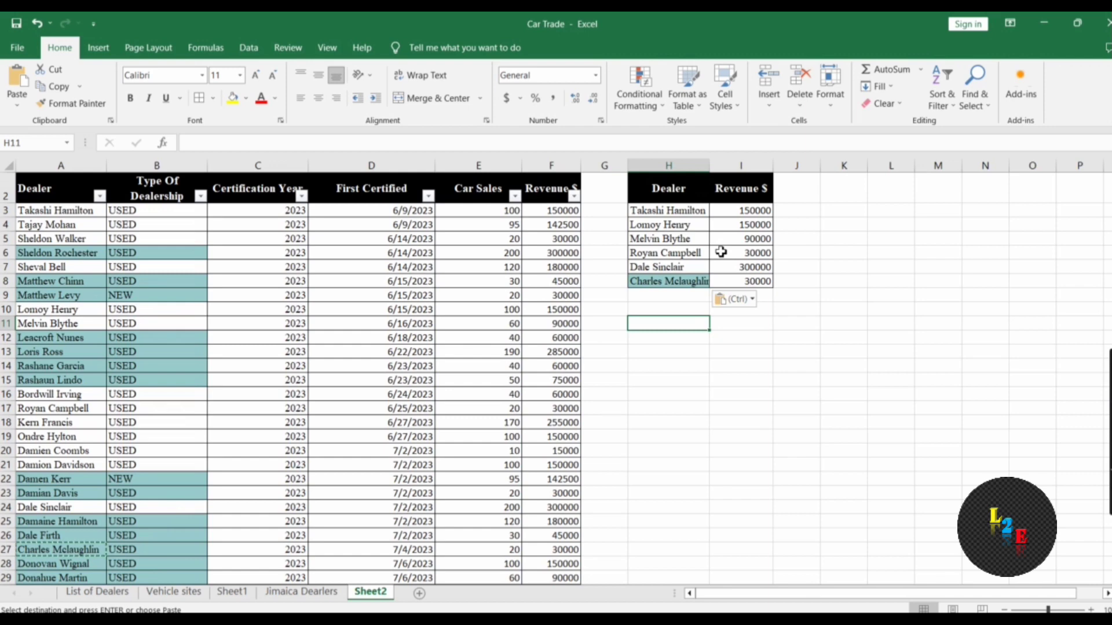